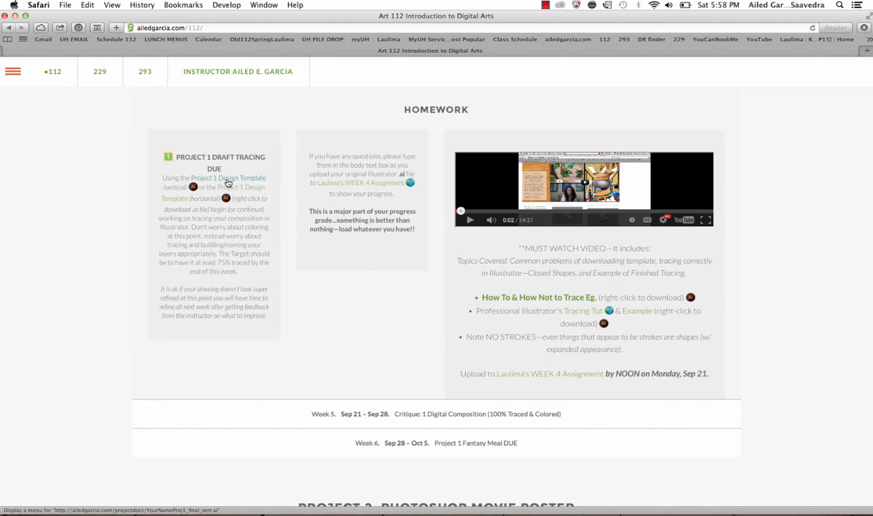
Step: Download the vertical Project 1 Design Template into the named subfolder of SAVE FOLDER, replacing "YourName" in the file name with the student's full name
right_click(228, 183)
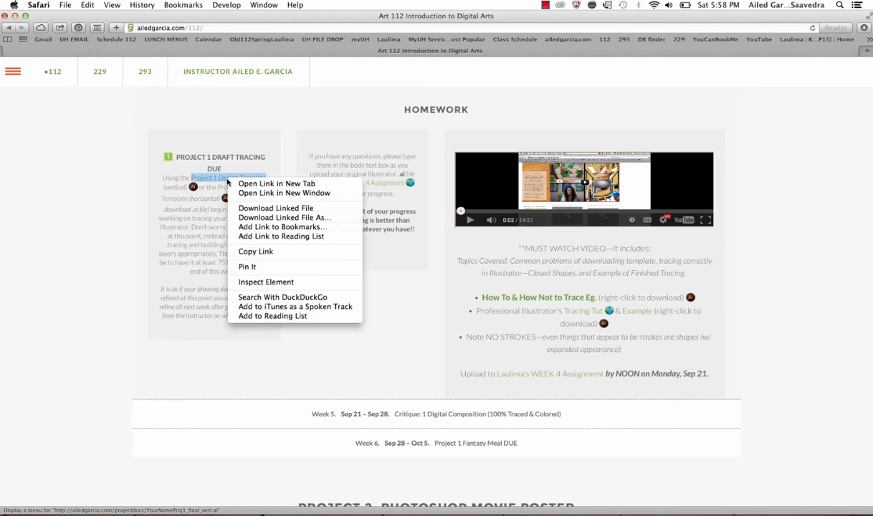
left_click(261, 217)
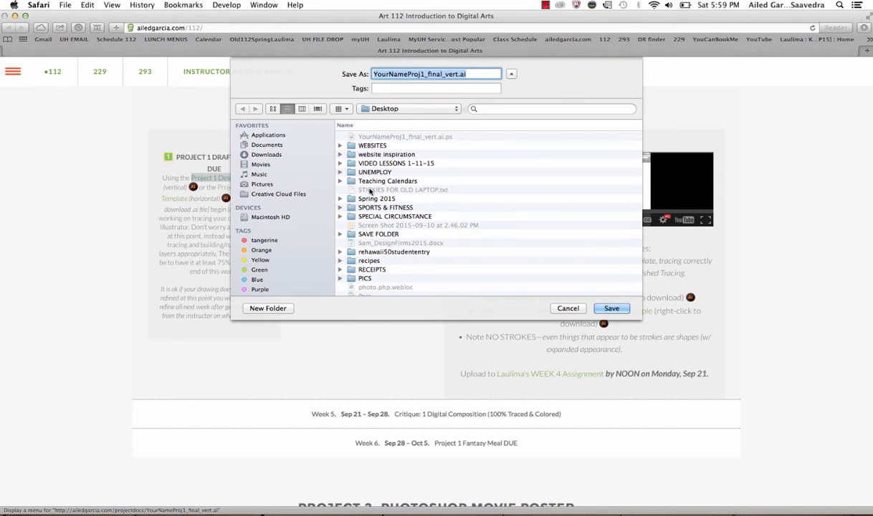
double_click(380, 234)
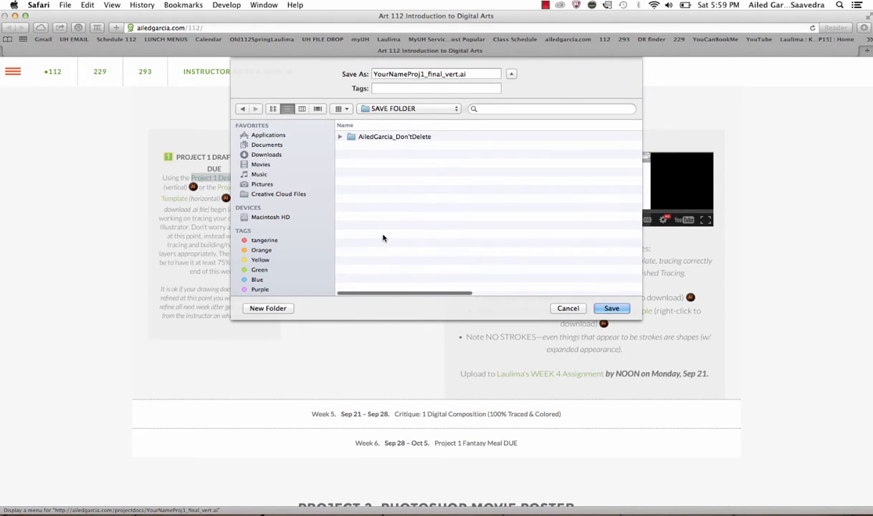
double_click(369, 137)
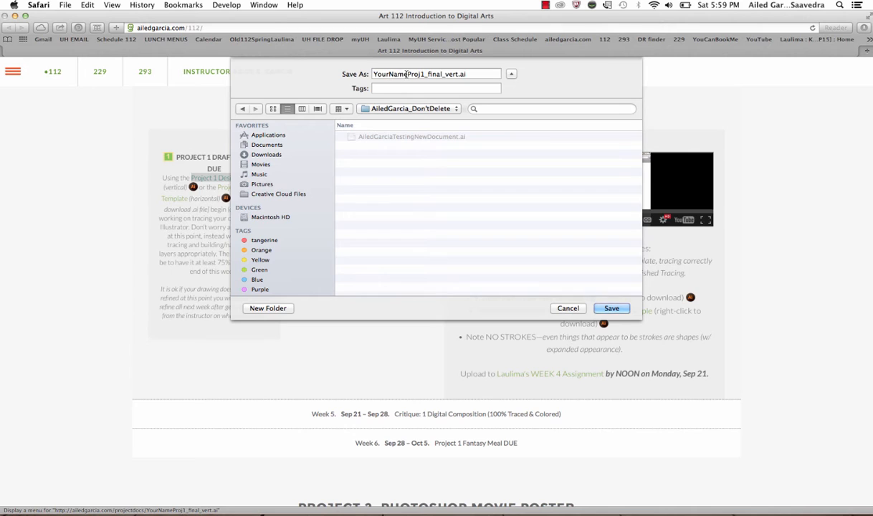
left_click_drag(408, 74, 374, 74)
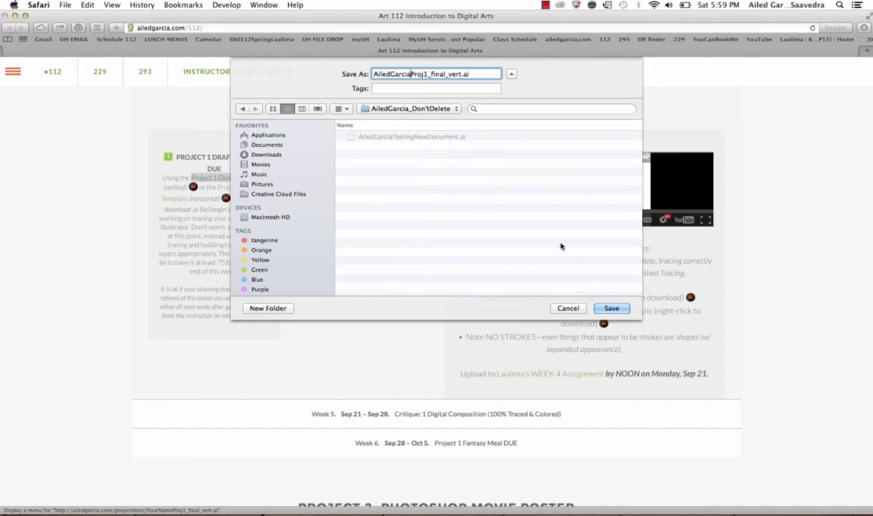
left_click(610, 309)
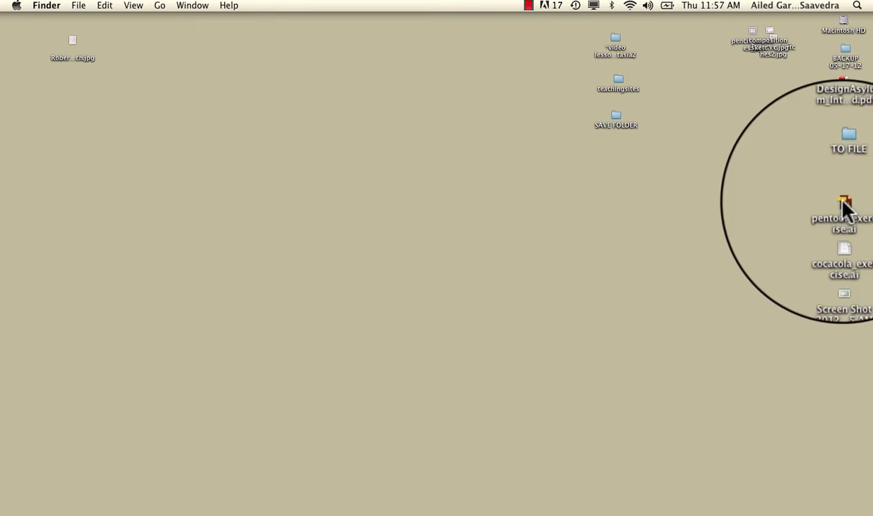
Step: Open SAVE FOLDER on the desktop and try to open the Proj3_final_vert file ending in .ai.ps
double_click(616, 119)
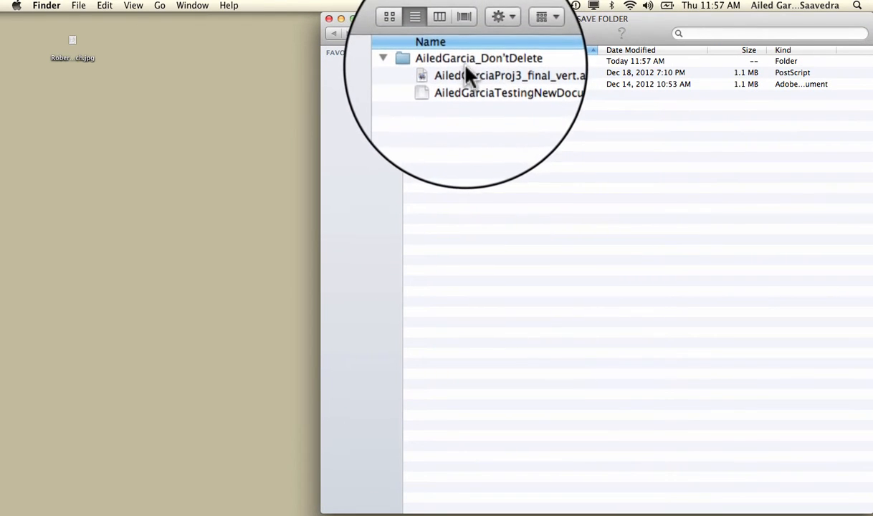
left_click(479, 72)
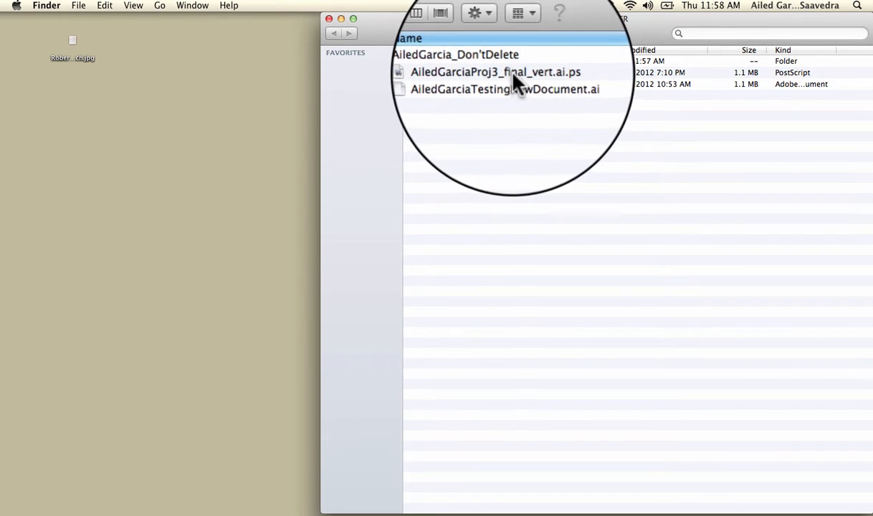
double_click(511, 73)
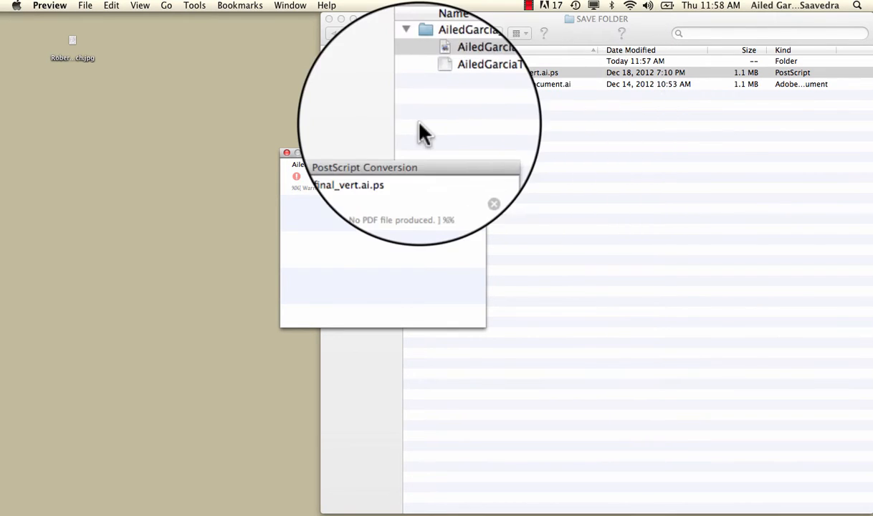
left_click(286, 153)
Step: Remove the .ps ending from the Proj3_final_vert file name and accept .ai as its extension
left_click(547, 72)
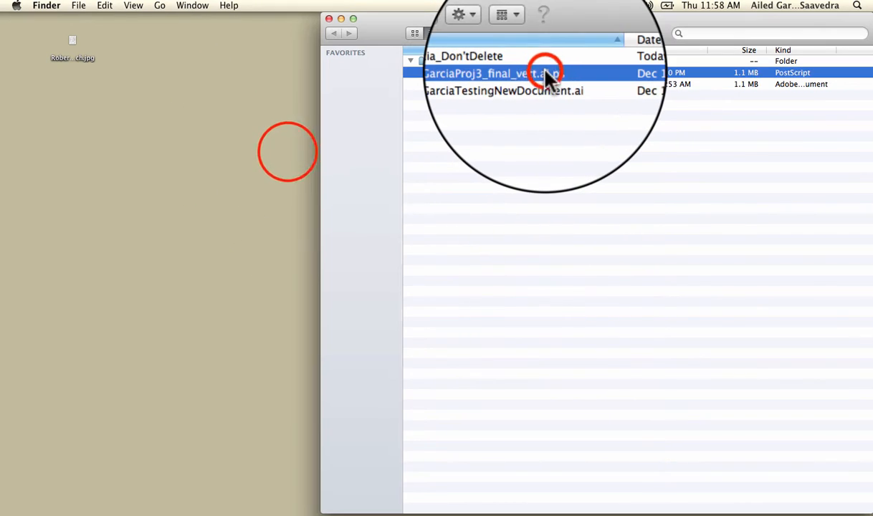
left_click(549, 72)
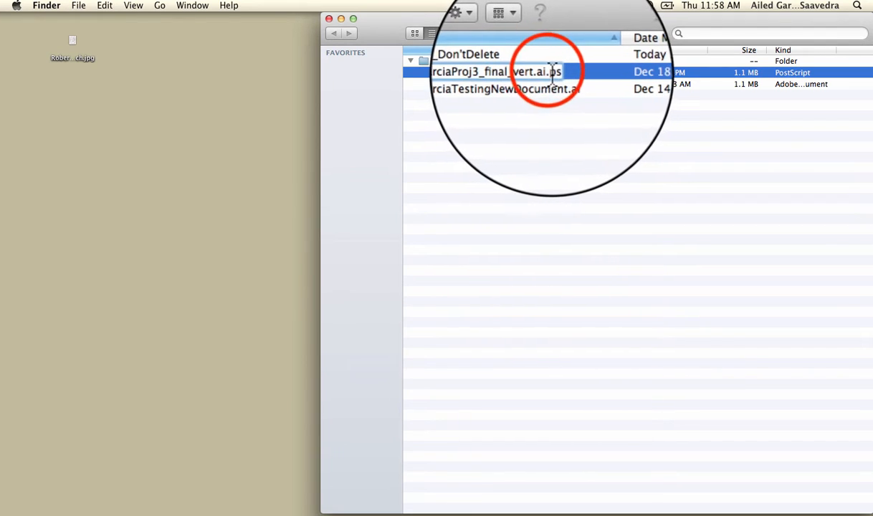
left_click_drag(547, 73, 564, 72)
key("BackSpace")
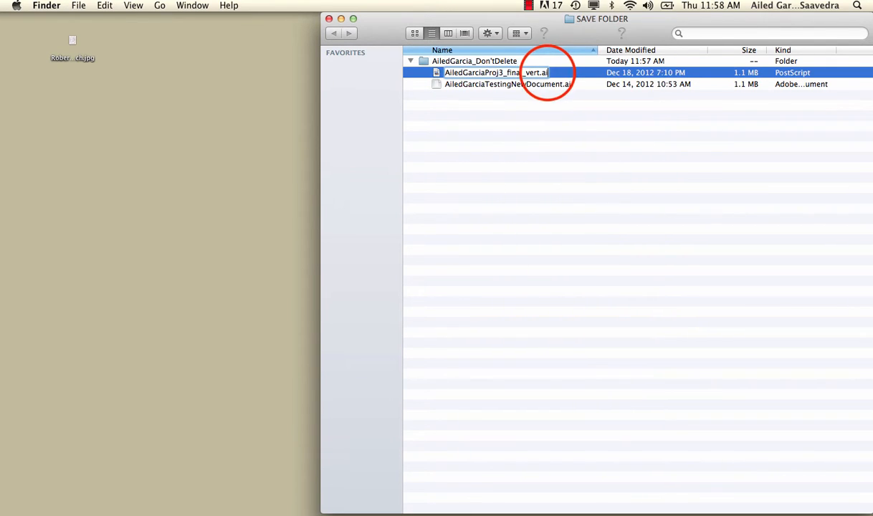
left_click(537, 131)
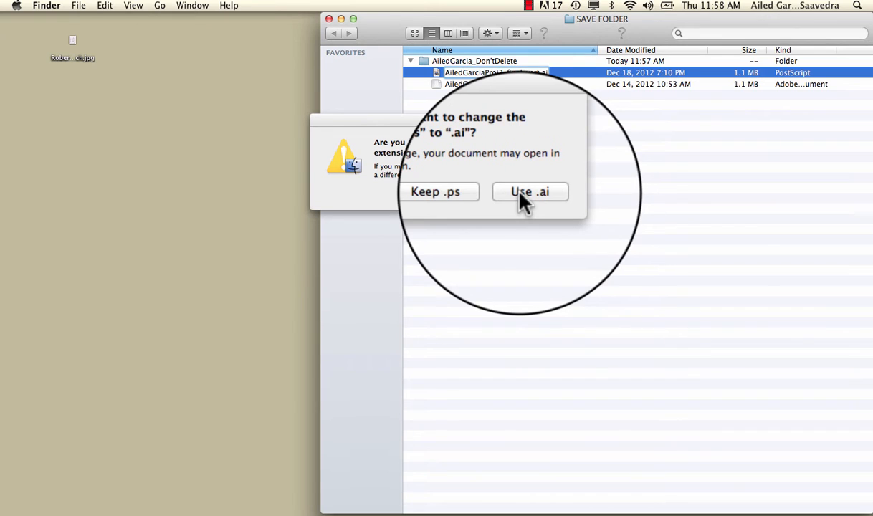
left_click(520, 192)
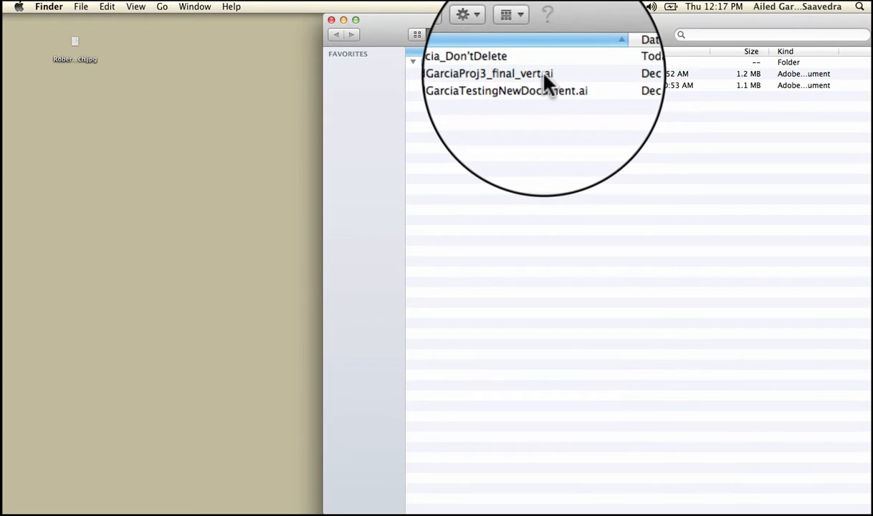
Step: Open the renamed Proj3_final_vert.ai template in Illustrator
double_click(544, 75)
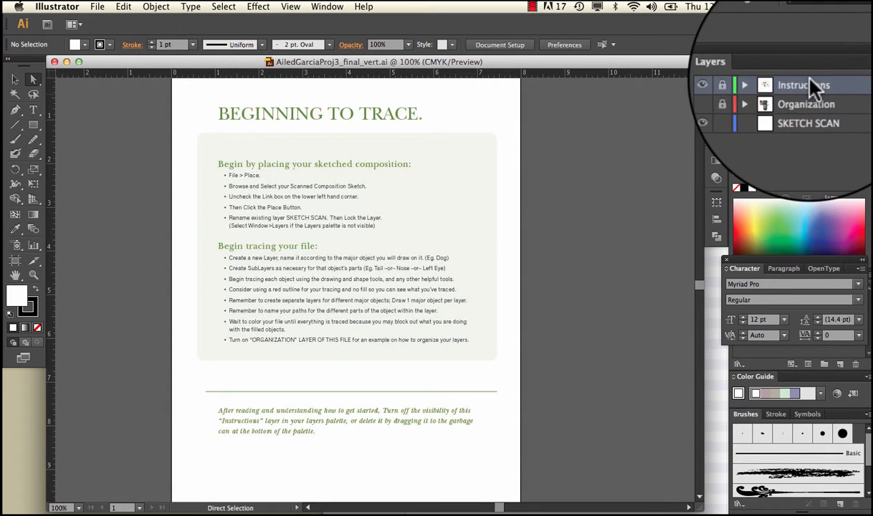
left_click(337, 7)
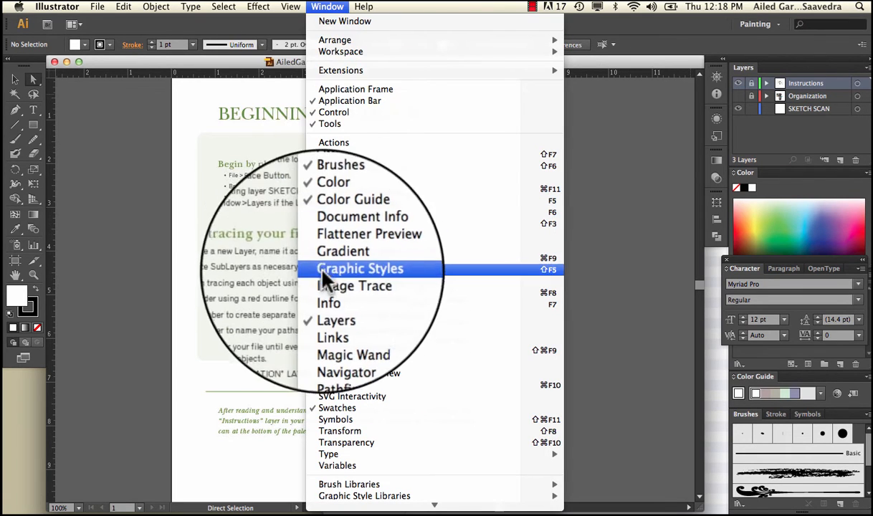
left_click(328, 6)
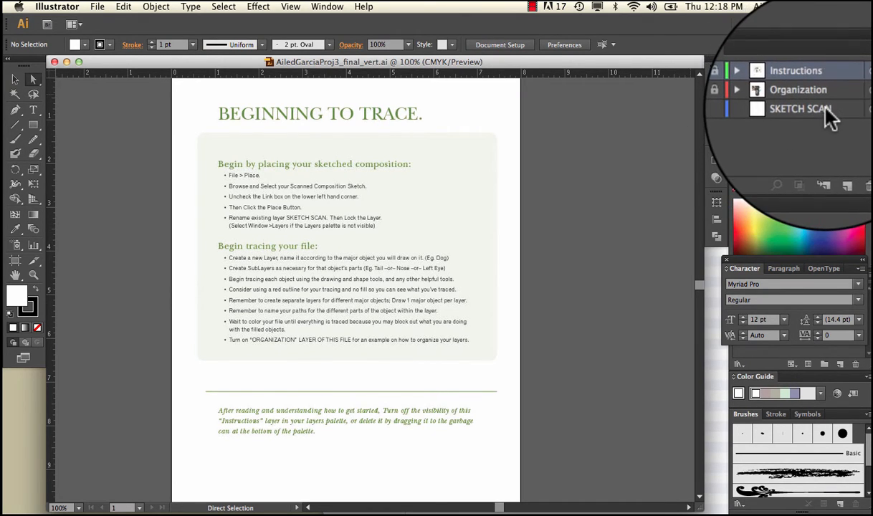
Step: Toggle the visibility of the template's Instructions and Organization layers to preview their contents, ending with only Instructions of the two shown
left_click(742, 91)
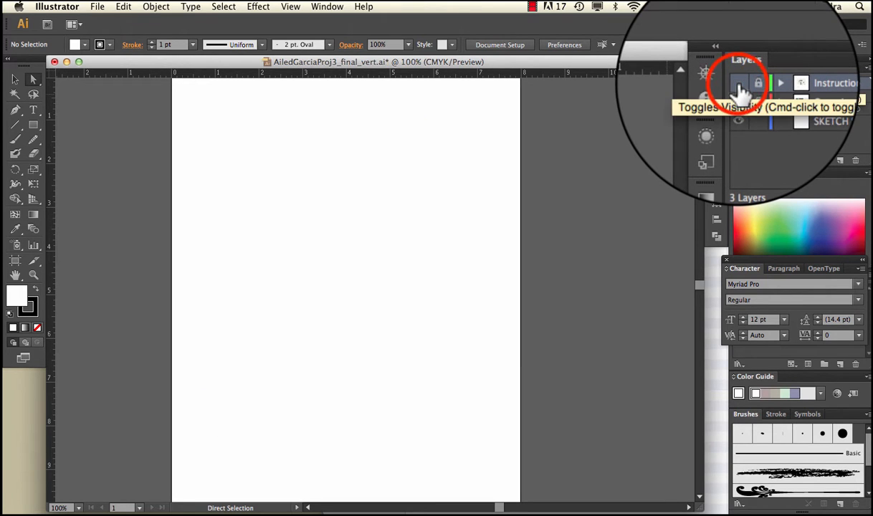
left_click(740, 86)
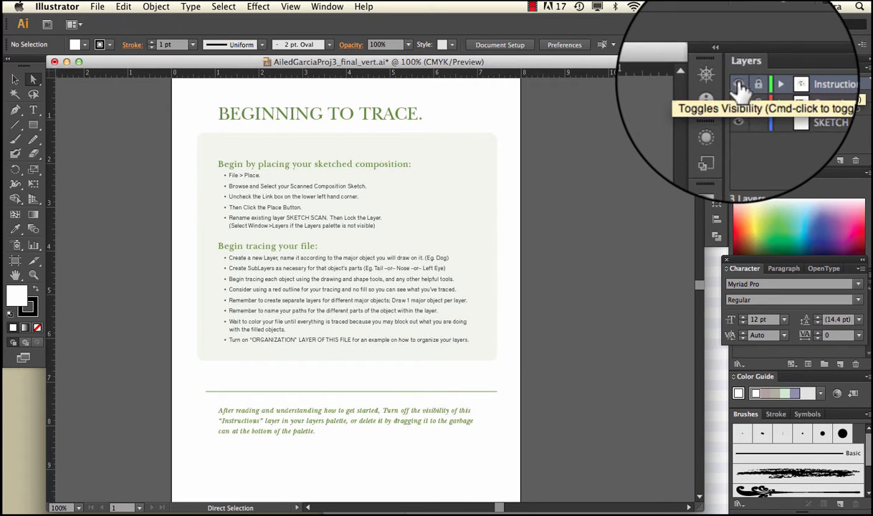
left_click(738, 79)
left_click(738, 98)
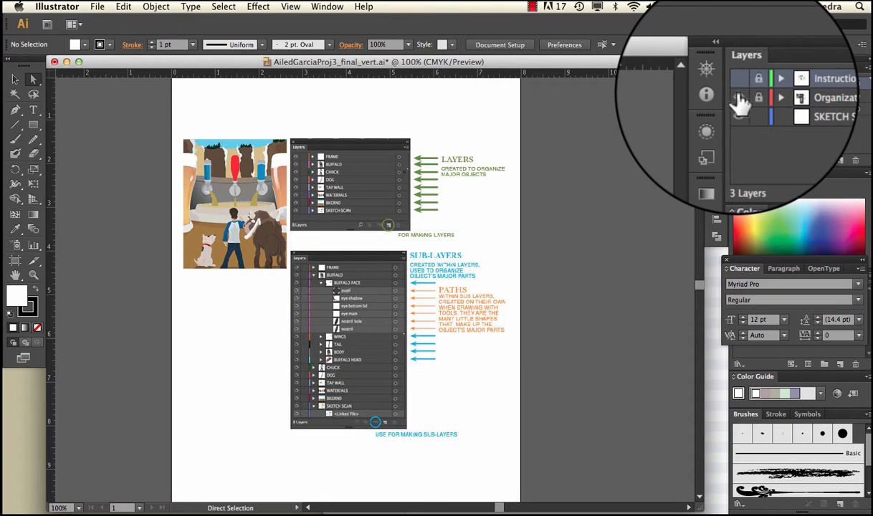
left_click(739, 98)
left_click(737, 114)
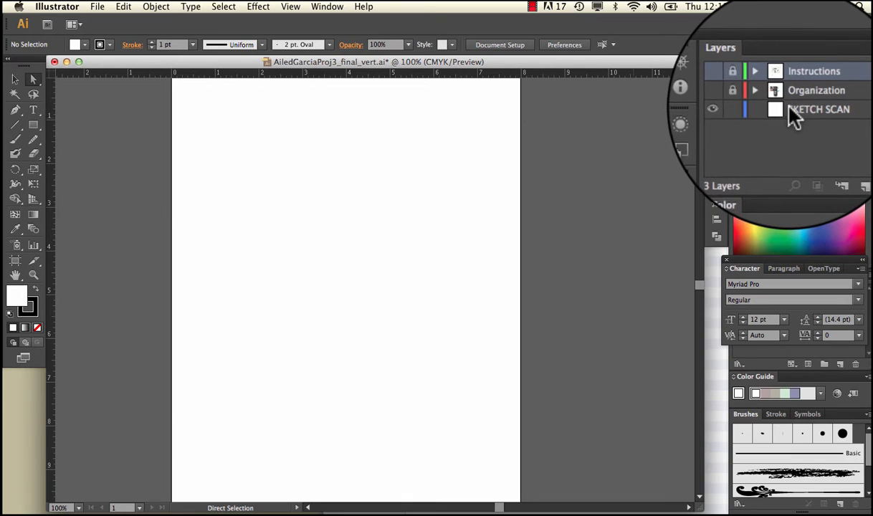
left_click(736, 80)
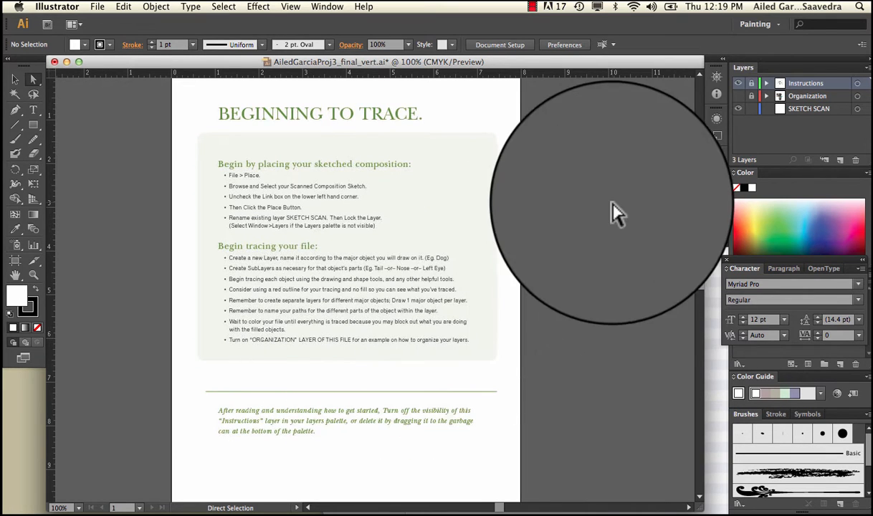
Step: Examine the layer and sub-layer example on the Organization layer, and leave both the Organization and Instructions layers hidden
left_click(736, 77)
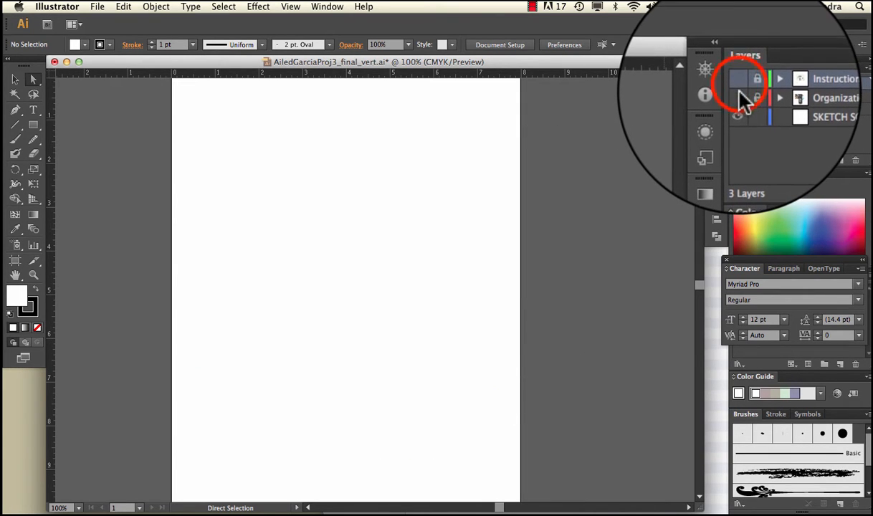
left_click(737, 96)
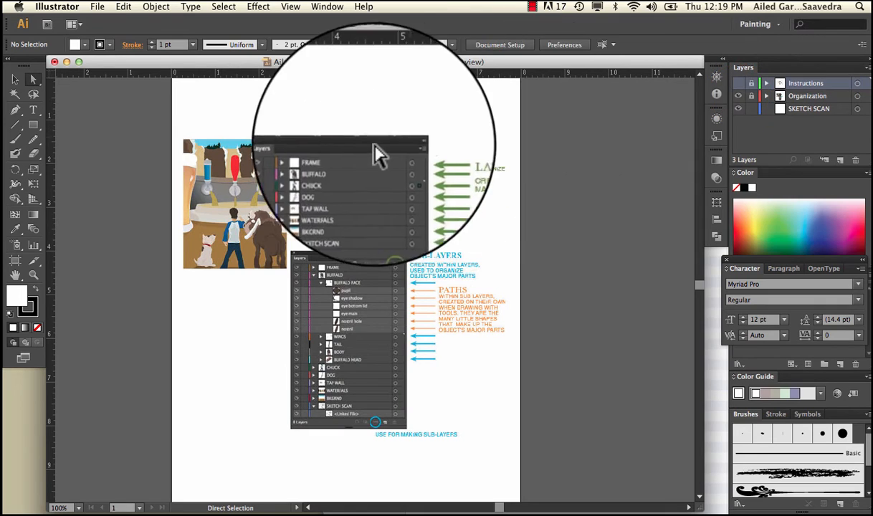
key("super+equal")
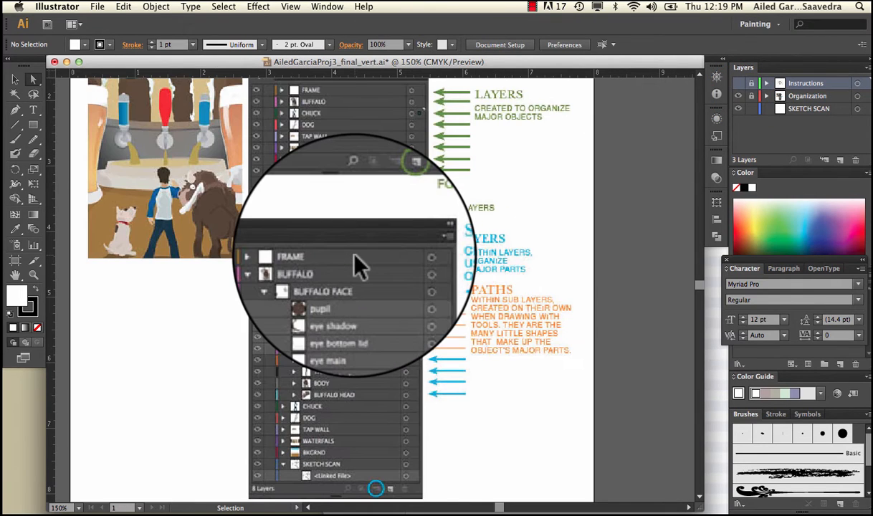
key("super+minus")
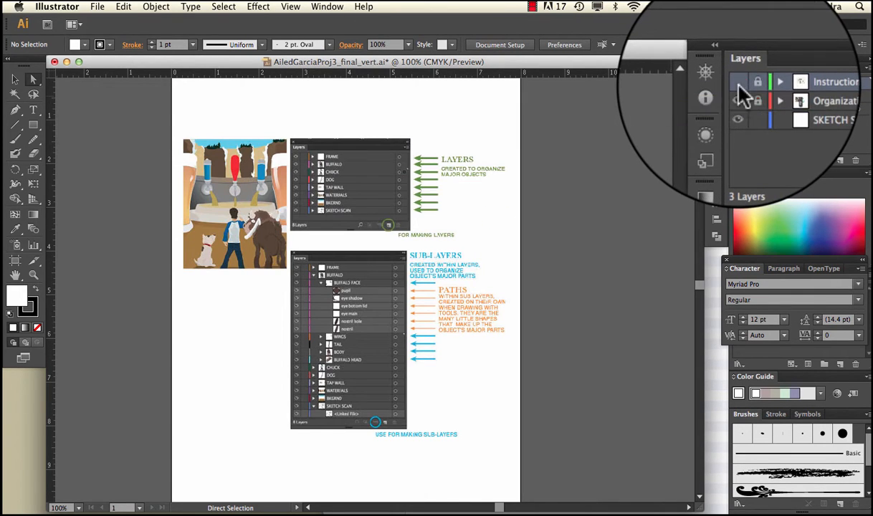
left_click(739, 83)
left_click(739, 96)
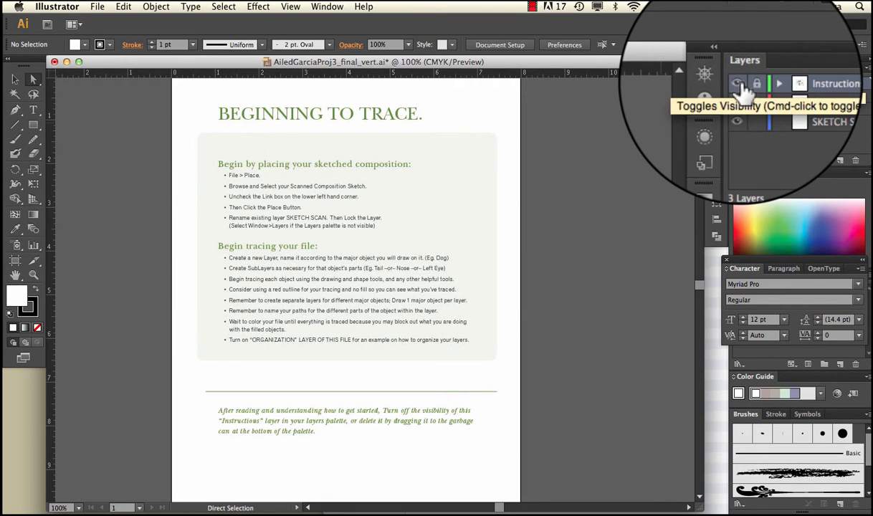
left_click(738, 84)
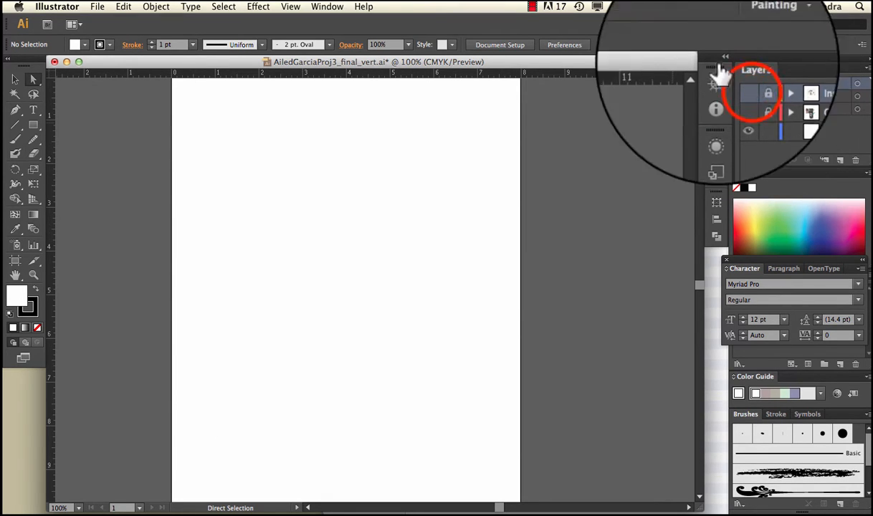
Step: Place the FinalCompSketch JPG from the desktop on the SKETCH SCAN layer and align it with the artboard
left_click(97, 7)
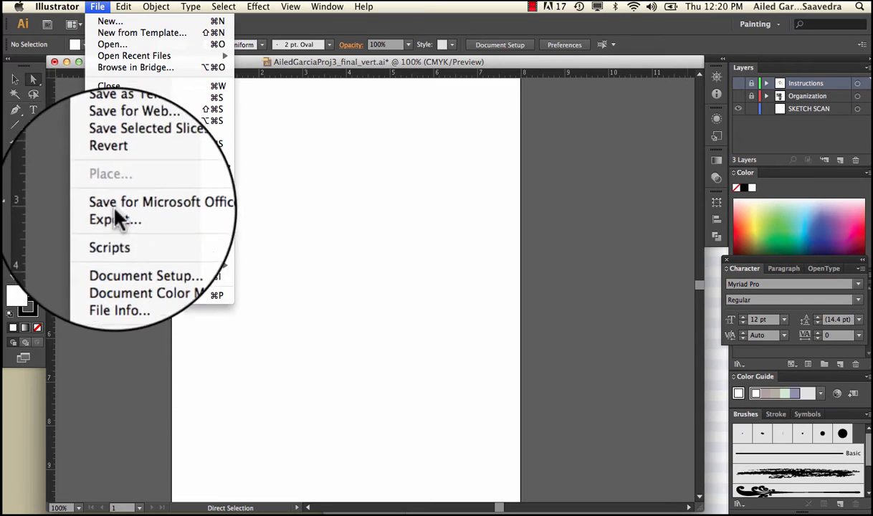
left_click(271, 196)
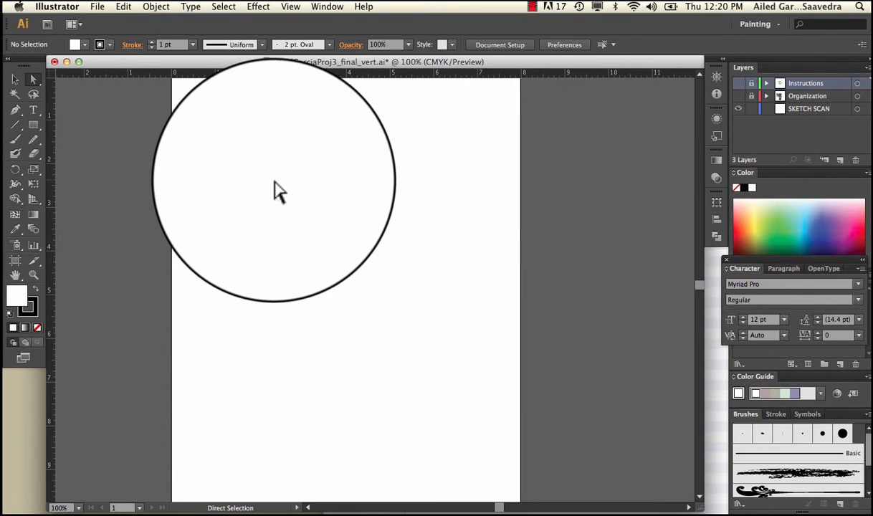
left_click(803, 113)
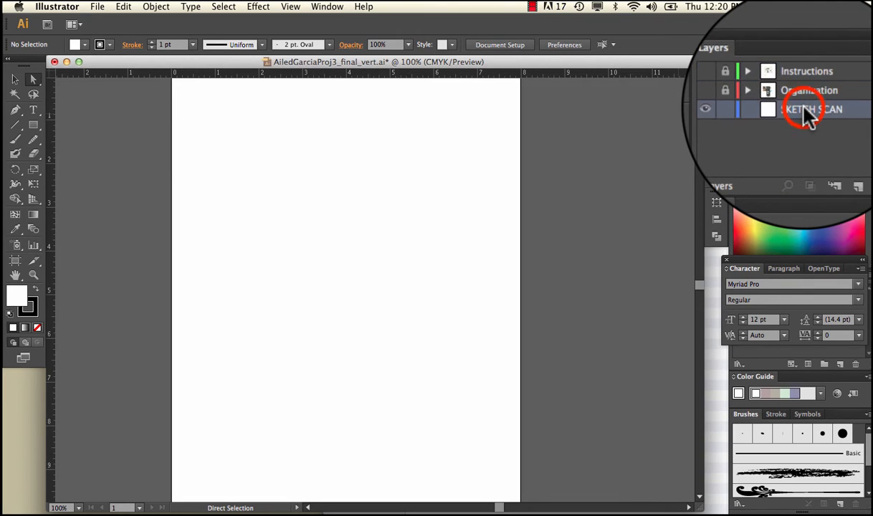
left_click(96, 7)
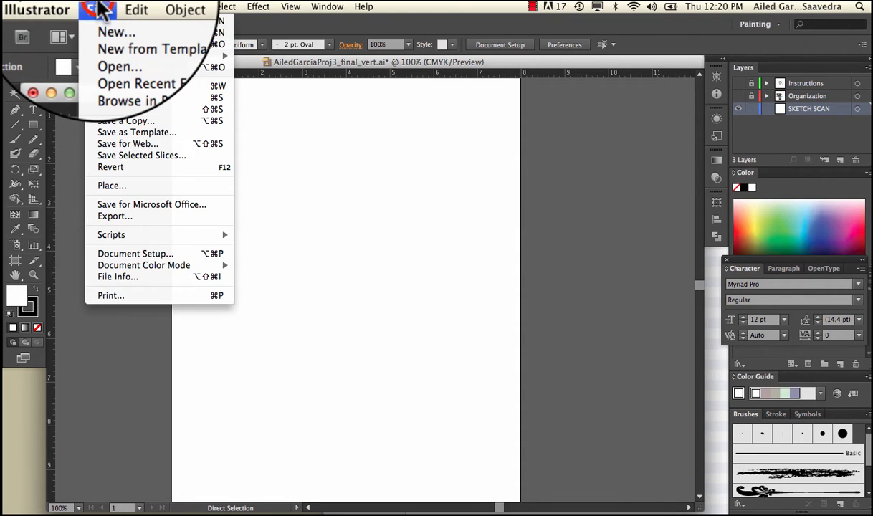
left_click(144, 187)
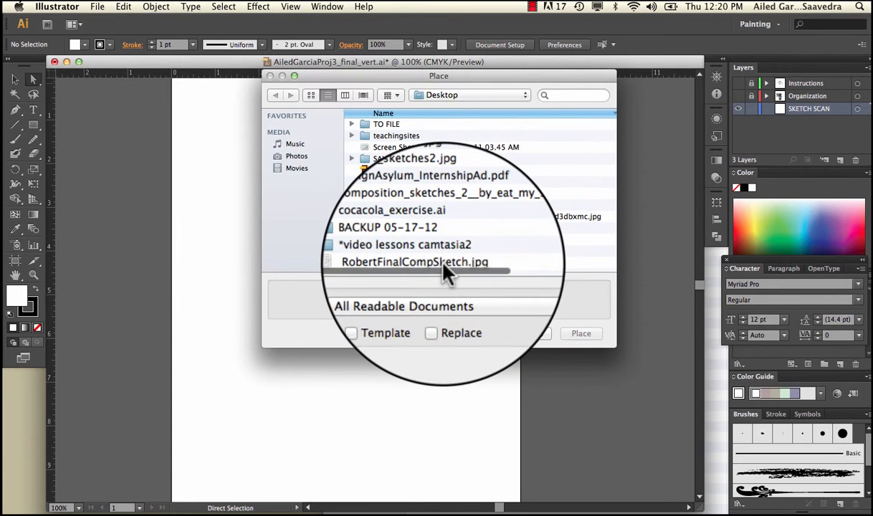
left_click(423, 262)
left_click(581, 334)
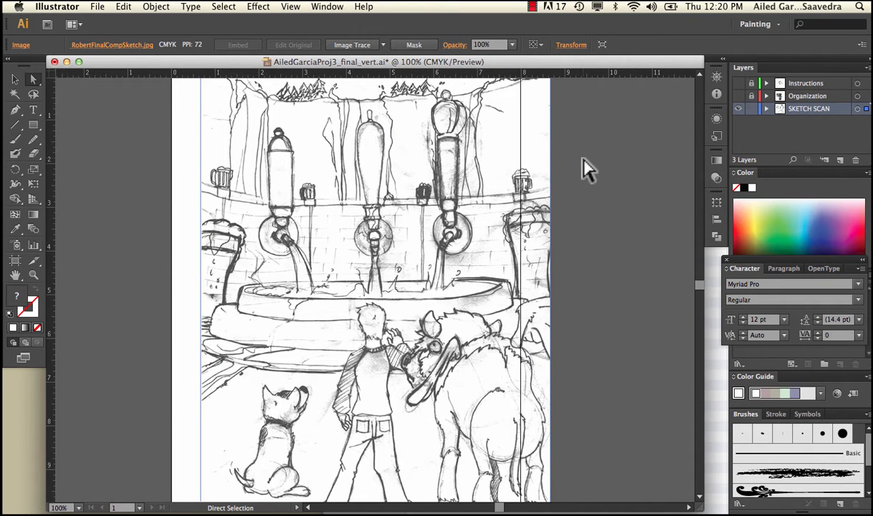
key("super+minus")
mouse_move(365, 191)
left_mouse_down()
mouse_move(335, 191)
mouse_move(345, 193)
left_mouse_up()
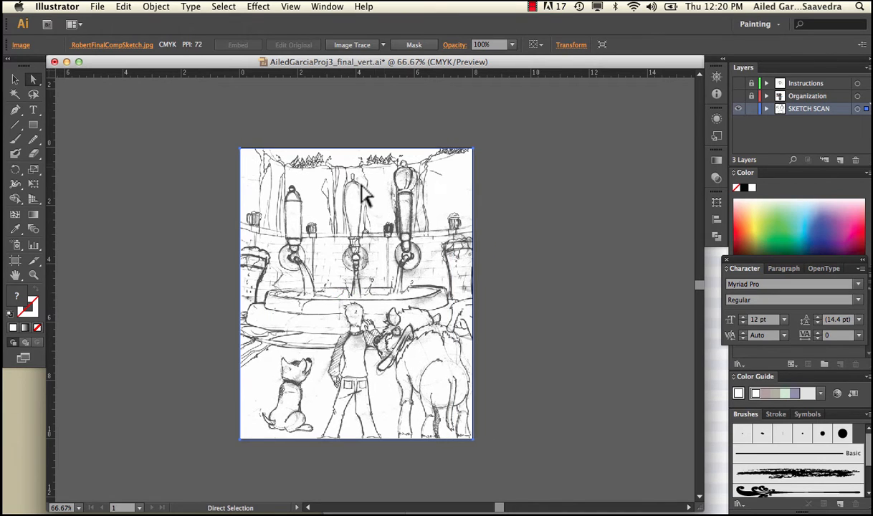
Step: Lock the SKETCH SCAN layer, add a new layer and move it to the top of the layer stack
left_click(752, 109)
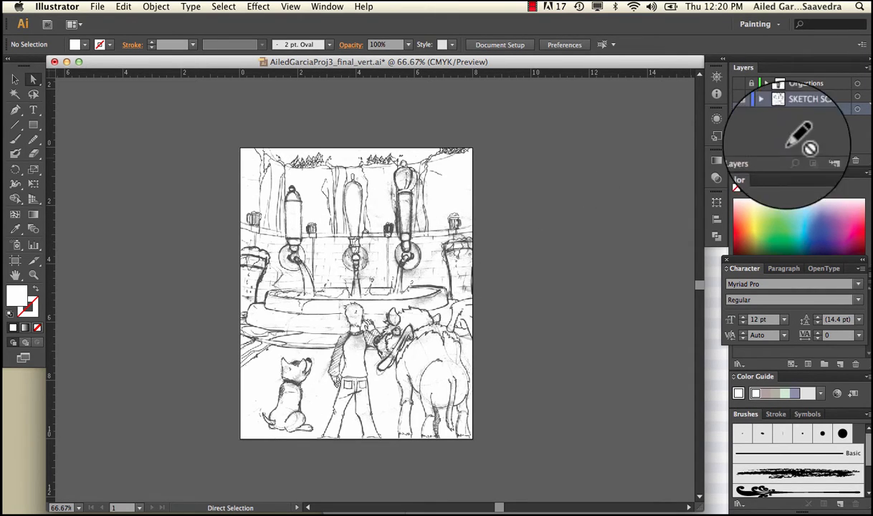
left_click(841, 164)
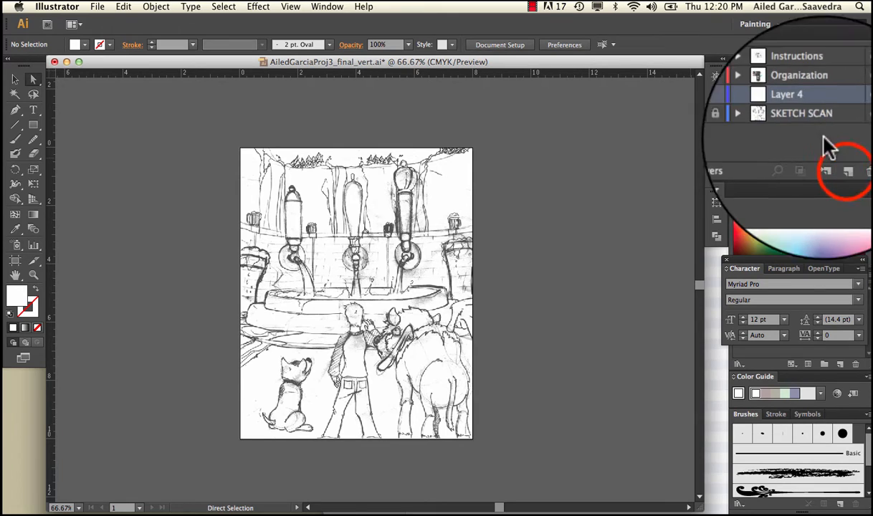
left_click(794, 110)
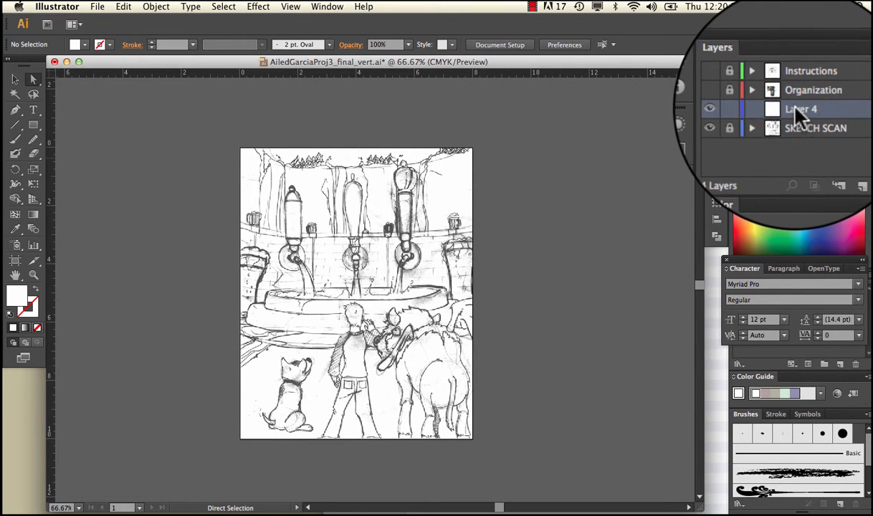
left_click_drag(794, 111, 794, 86)
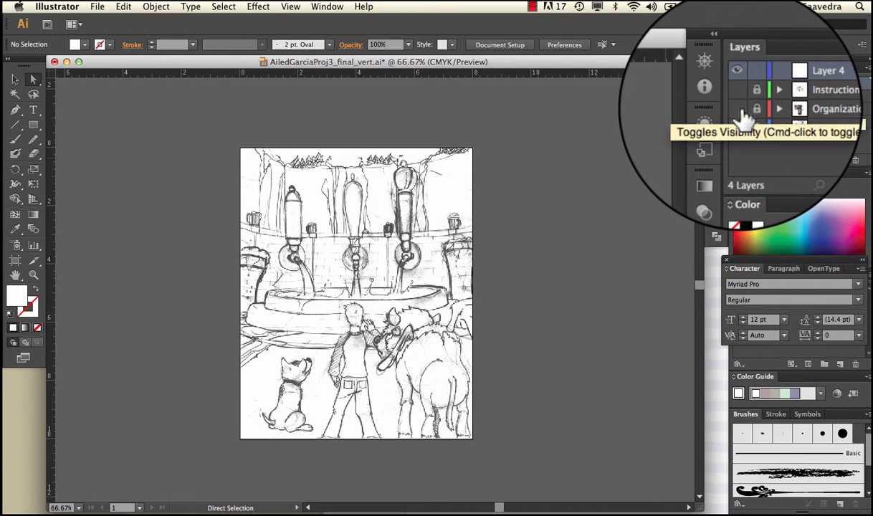
Step: Show the Organization layer to examine its layers, sub-layers and paths example up close, and hide it again
left_click(743, 115)
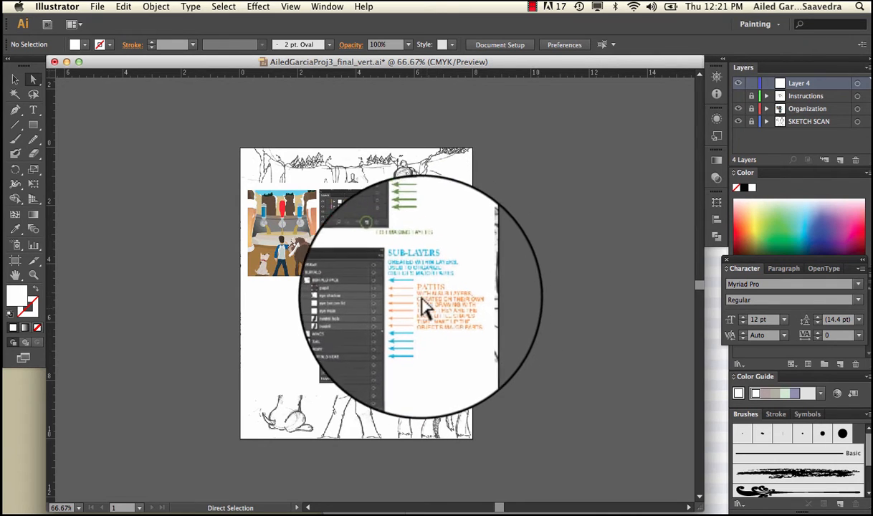
key("super+equal")
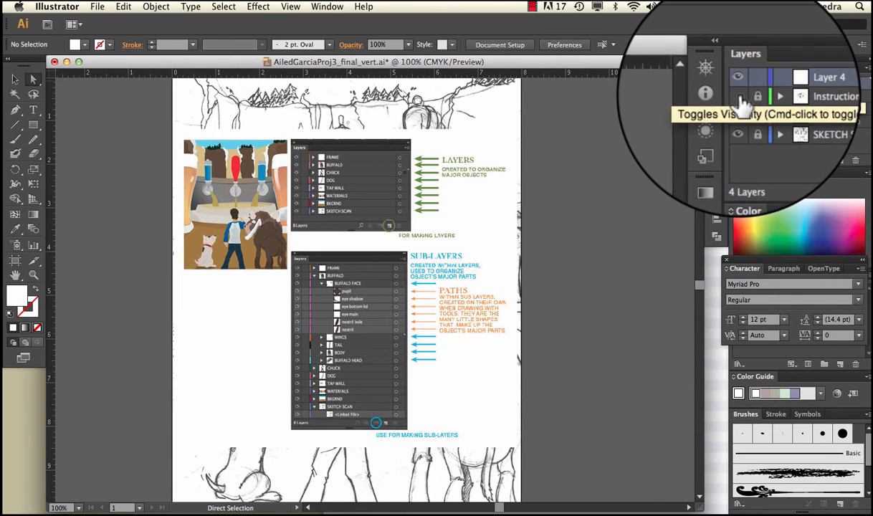
left_click(738, 108)
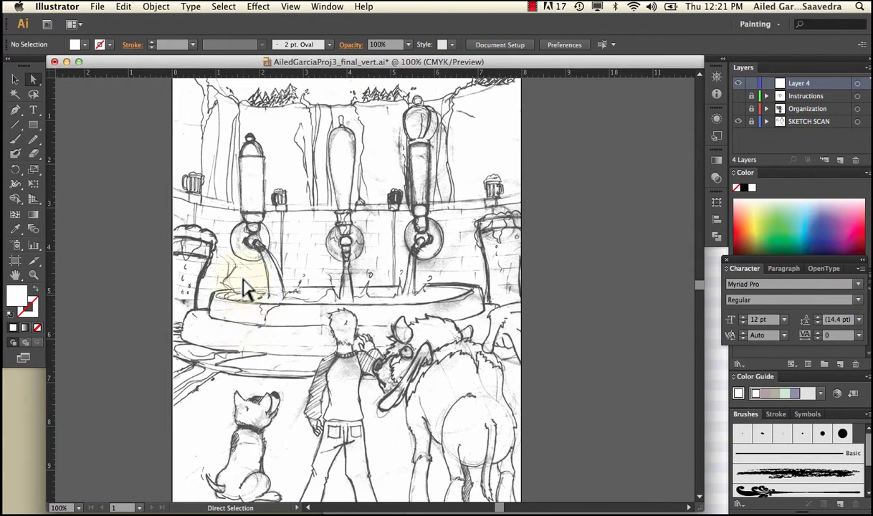
Step: Draw an unfilled rectangle about 8 by 4 in for the ground, spanning the artboard's width down to its bottom edge
left_click(33, 124)
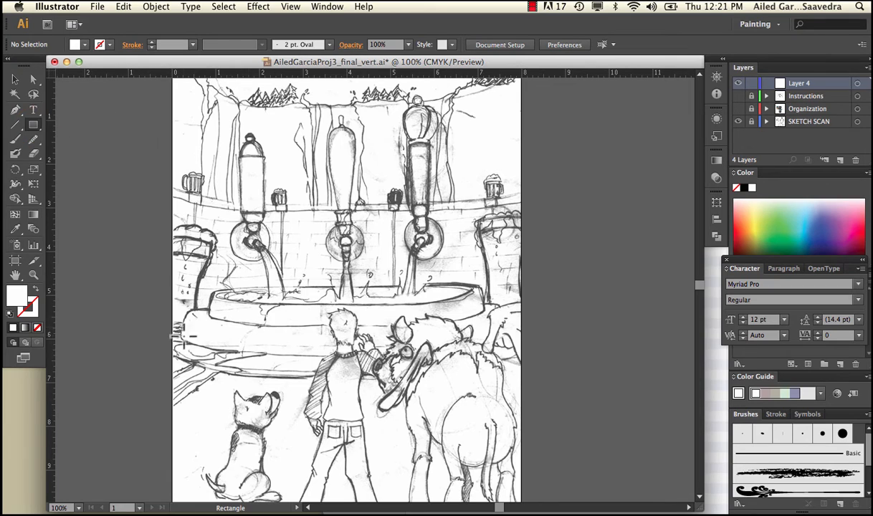
left_click_drag(172, 339, 521, 451)
key("v")
left_click(310, 283)
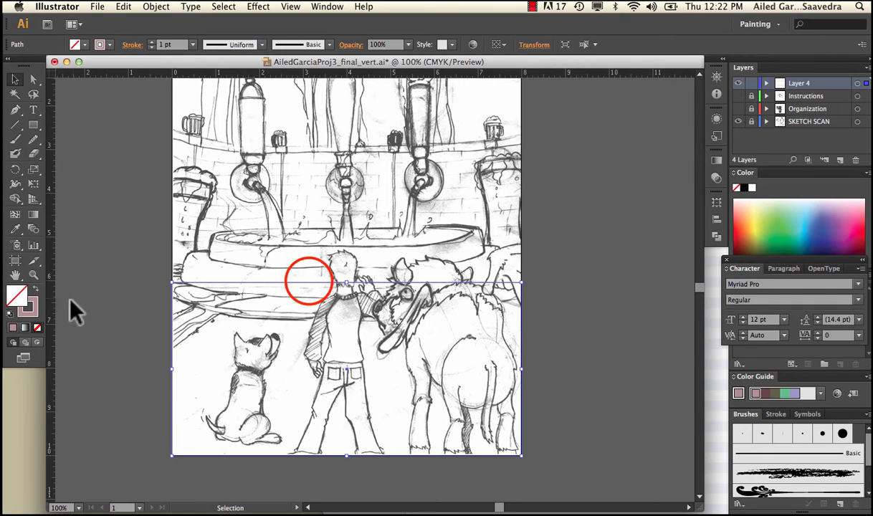
Step: Give the ground rectangle a bright red stroke with a 2 pt weight
double_click(29, 309)
left_click_drag(380, 218, 396, 215)
left_click(553, 192)
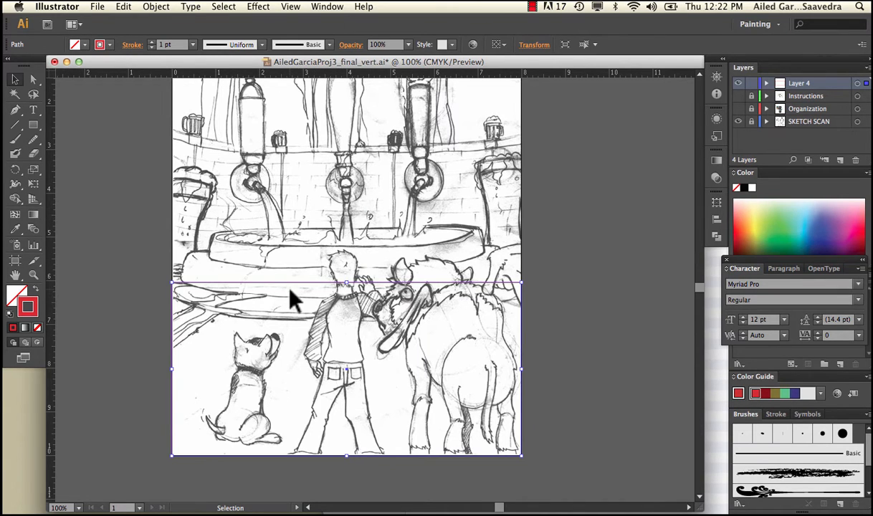
left_click(151, 41)
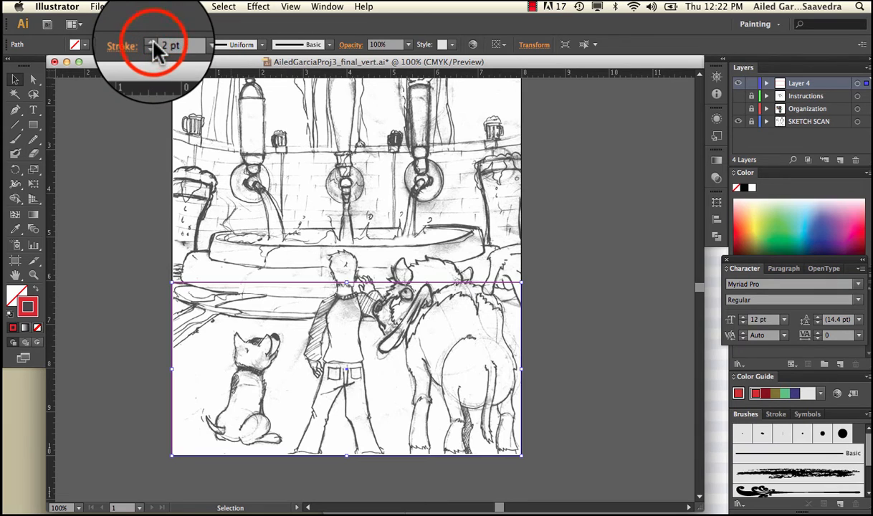
left_click(120, 172)
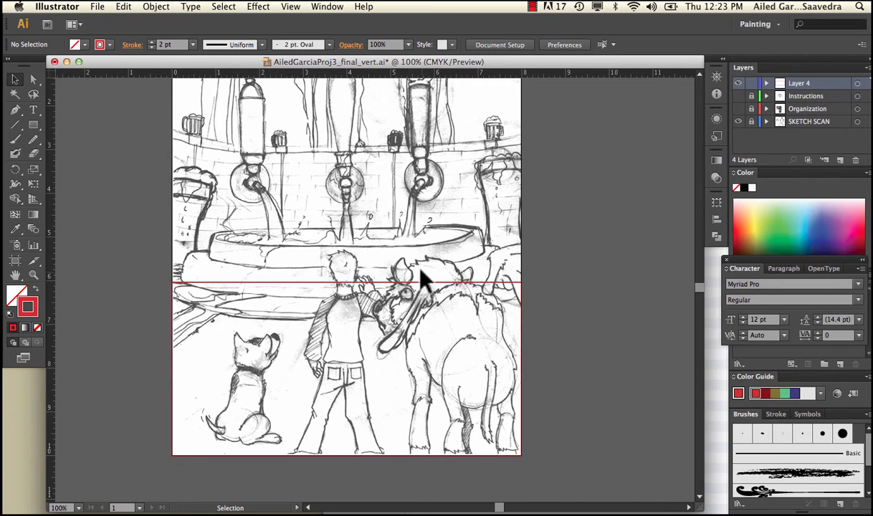
Step: Rename Layer 4 as background
double_click(800, 83)
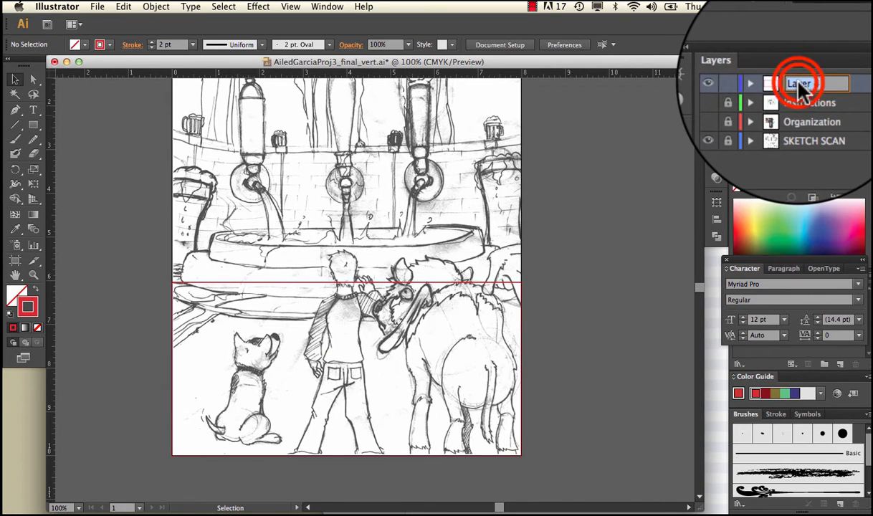
type("back")
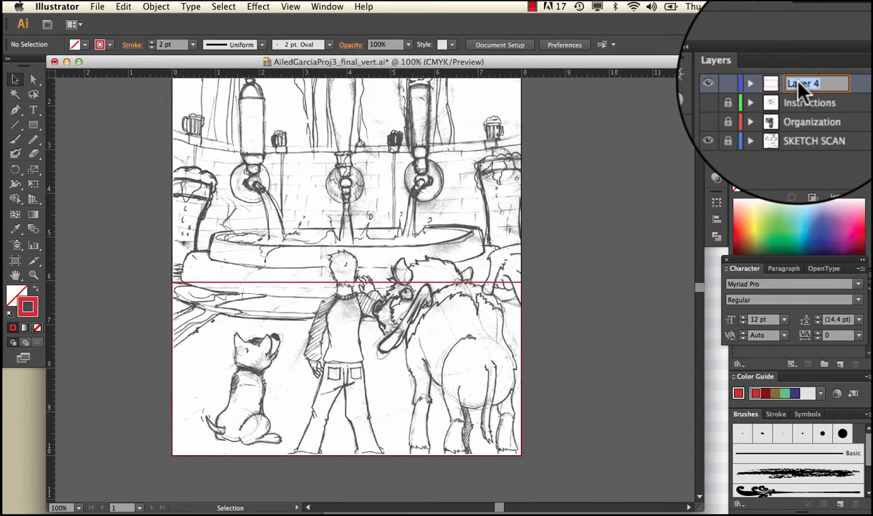
type("ground")
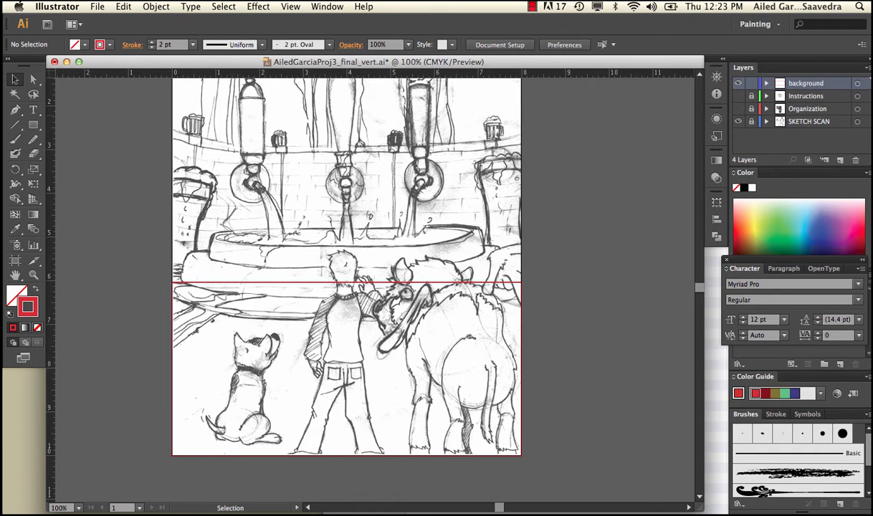
Step: Draw a rectangle about 8 by 1 in for the sky across the artboard's top edge
scroll(530, 175, "up", 5)
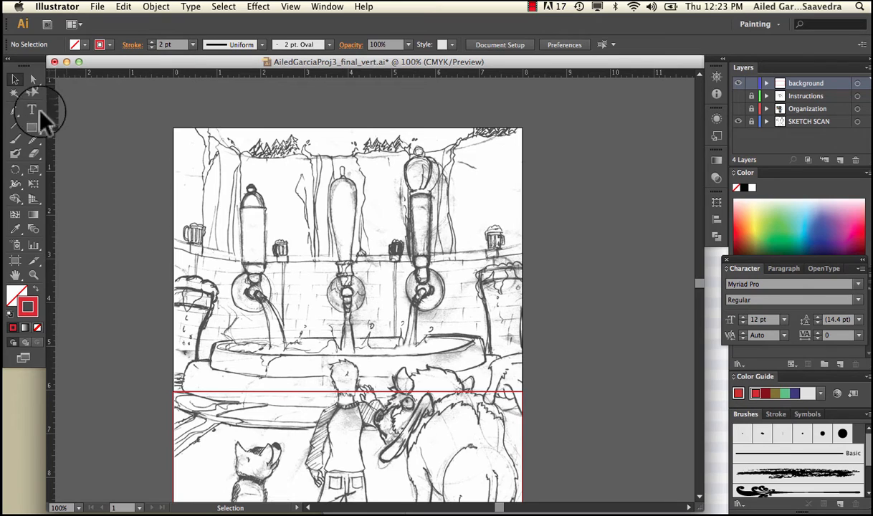
left_click(32, 127)
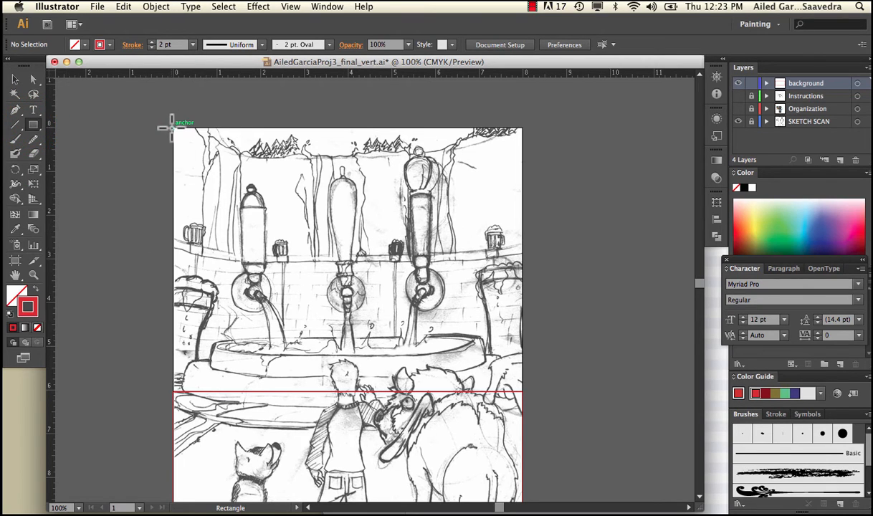
left_click_drag(172, 128, 522, 174)
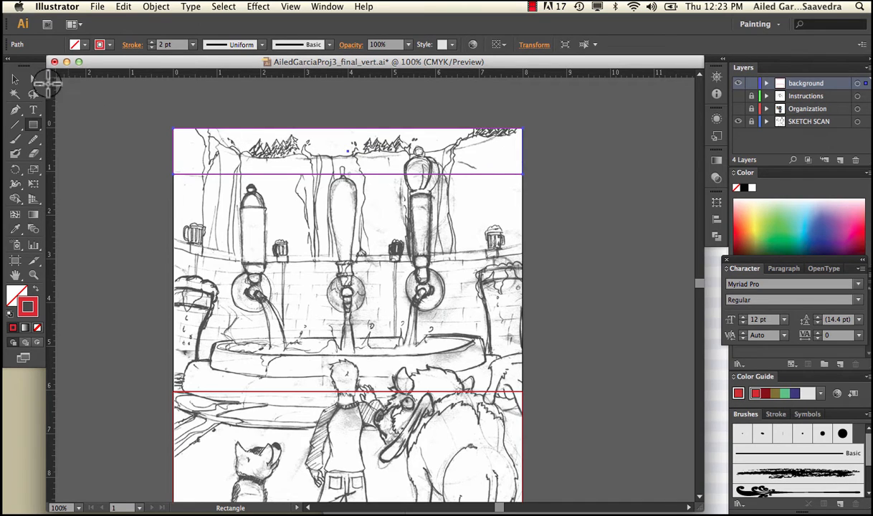
left_click(15, 79)
left_click(154, 100)
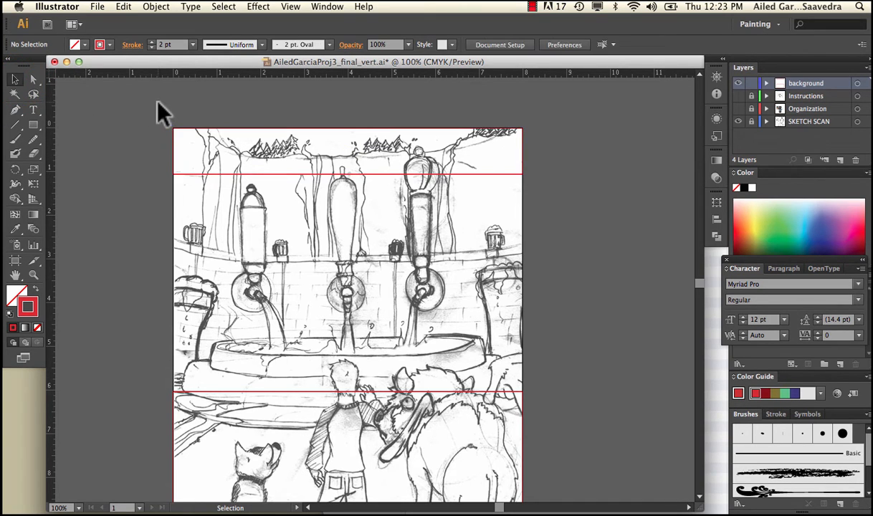
Step: Expand the background layer, check which path is which by toggling their visibility, and rename the lower rectangle's path as ground
left_click(766, 83)
left_click(738, 100)
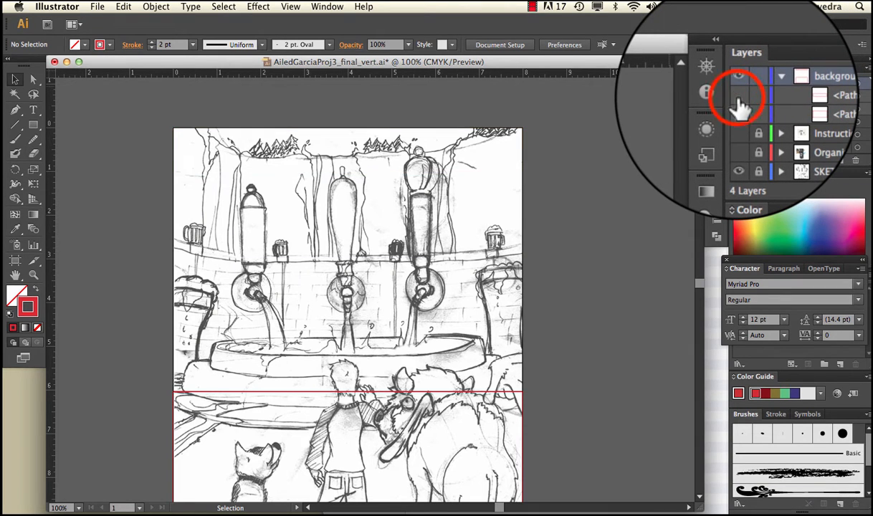
left_click(738, 100)
left_click(739, 112)
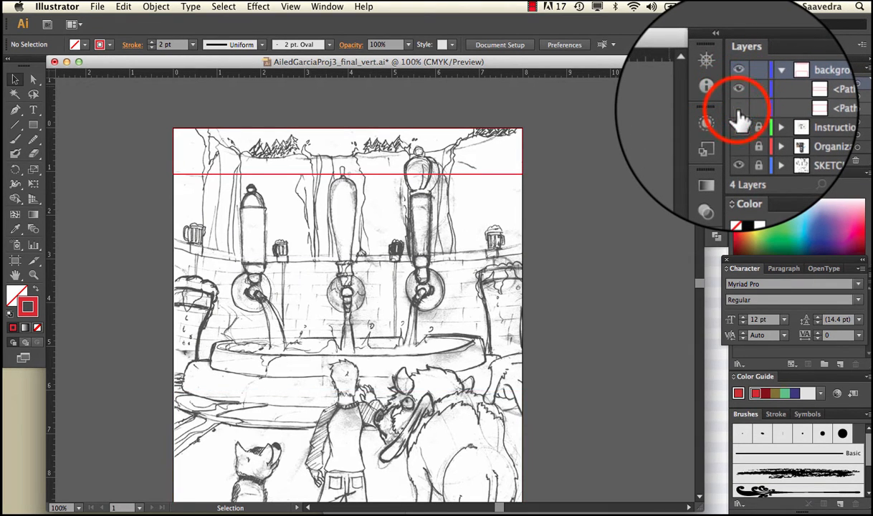
left_click(738, 113)
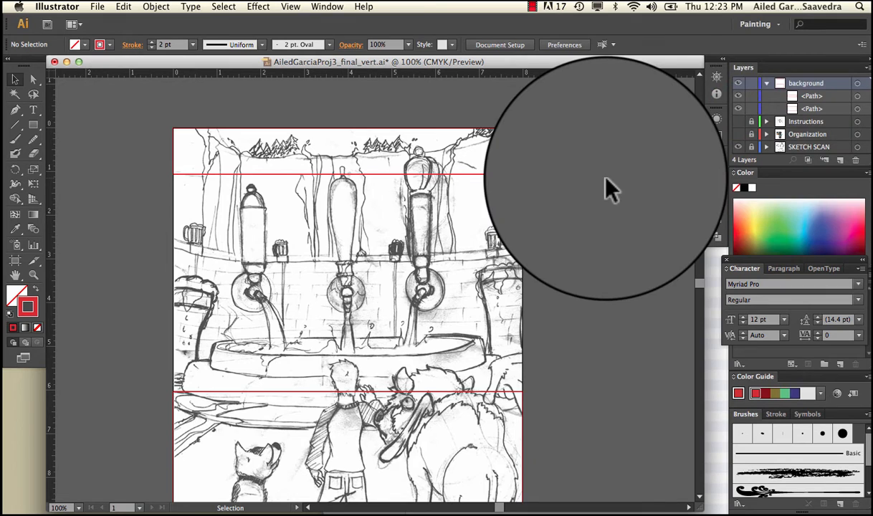
left_click(806, 111)
double_click(806, 110)
type("g")
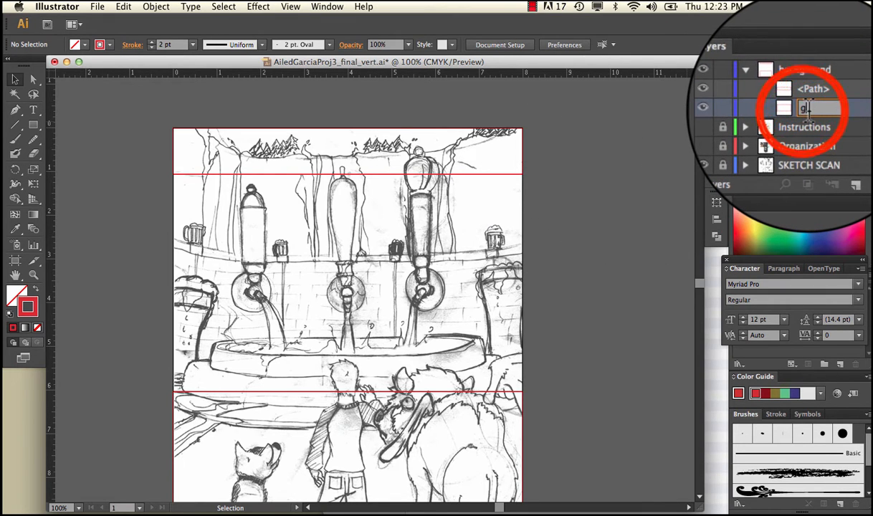
type("round")
Step: Rename the upper rectangle's path as sky and collapse the background layer
left_click(792, 96)
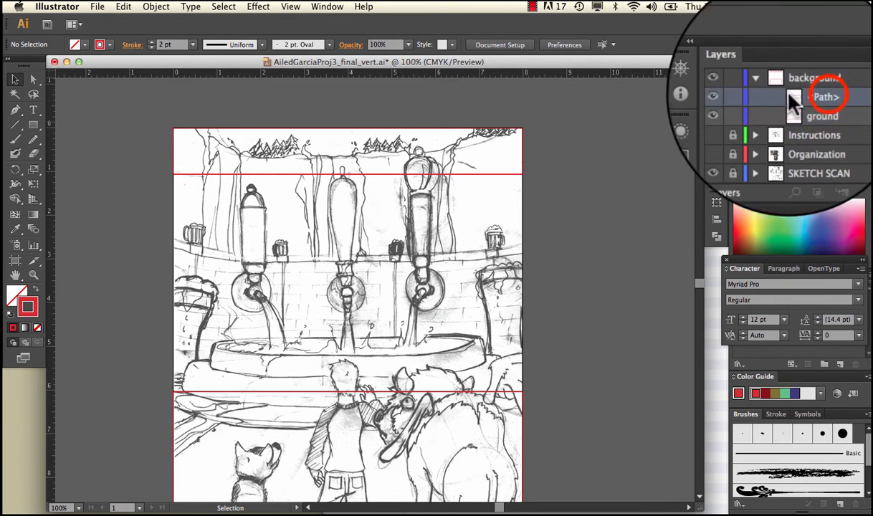
left_click(739, 97)
left_click(740, 97)
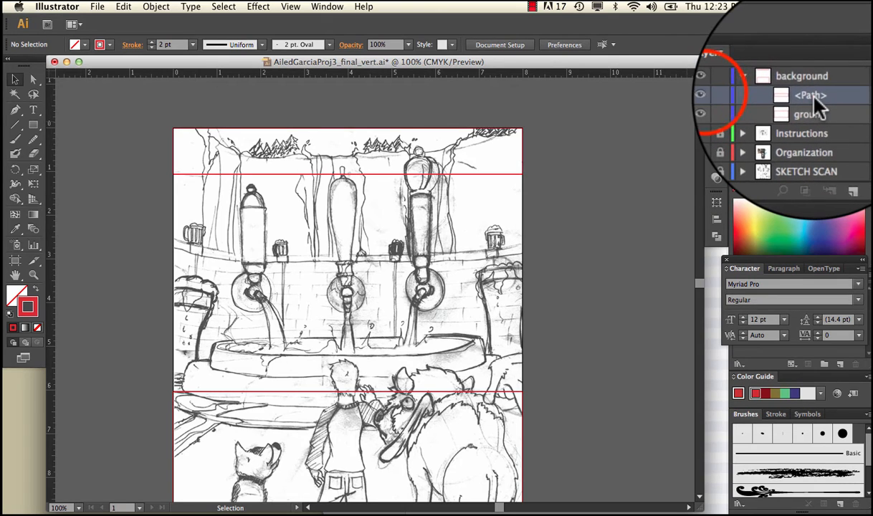
type("sky")
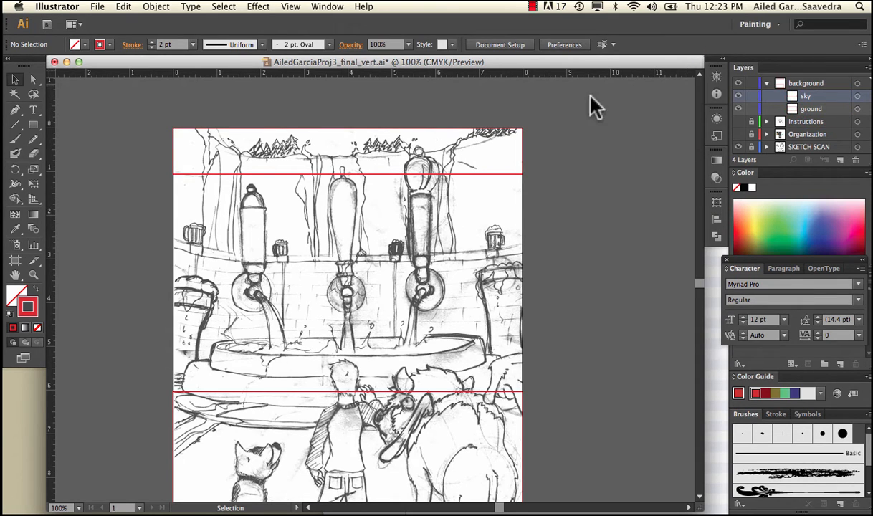
left_click(766, 83)
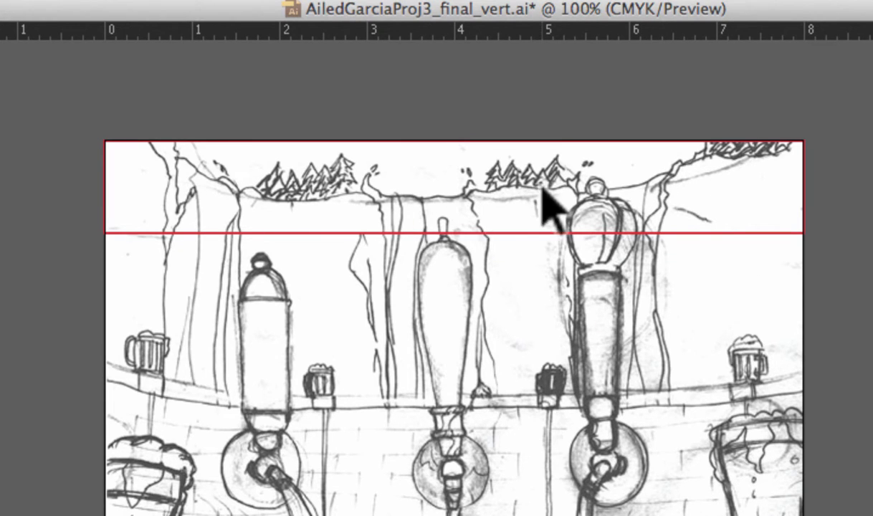
Step: Create a new layer above background and name it Mountains
scroll(512, 394, "down", 1)
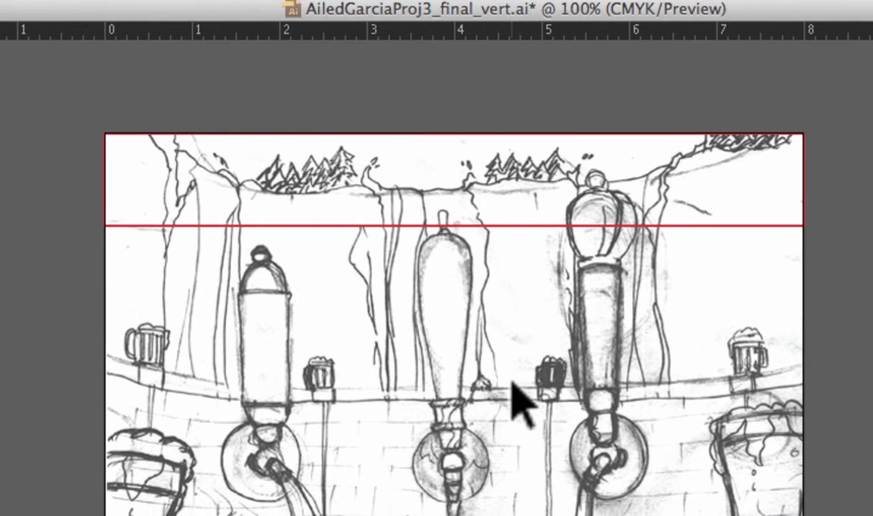
scroll(513, 394, "down", 10)
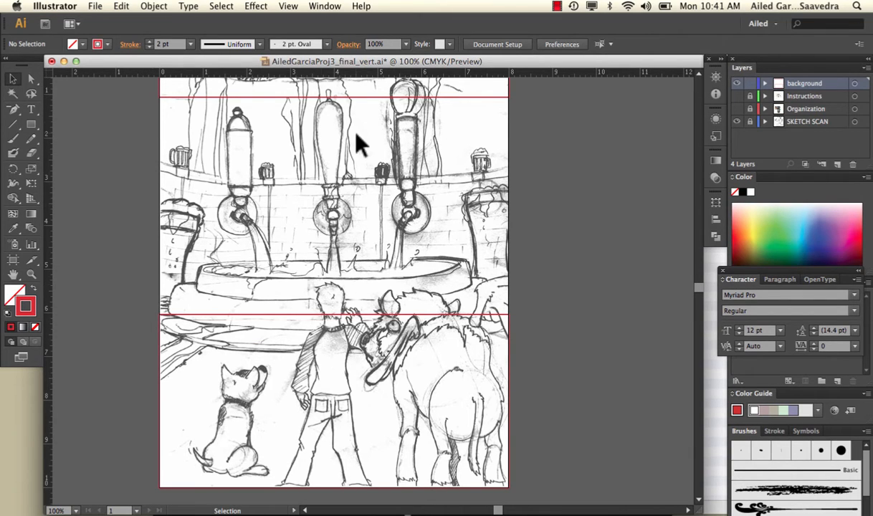
left_click(838, 165)
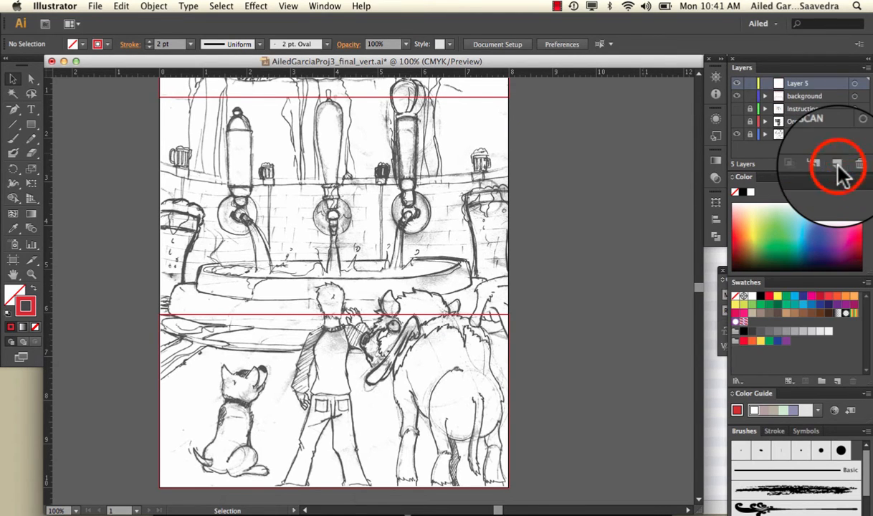
double_click(793, 84)
type("Mountains")
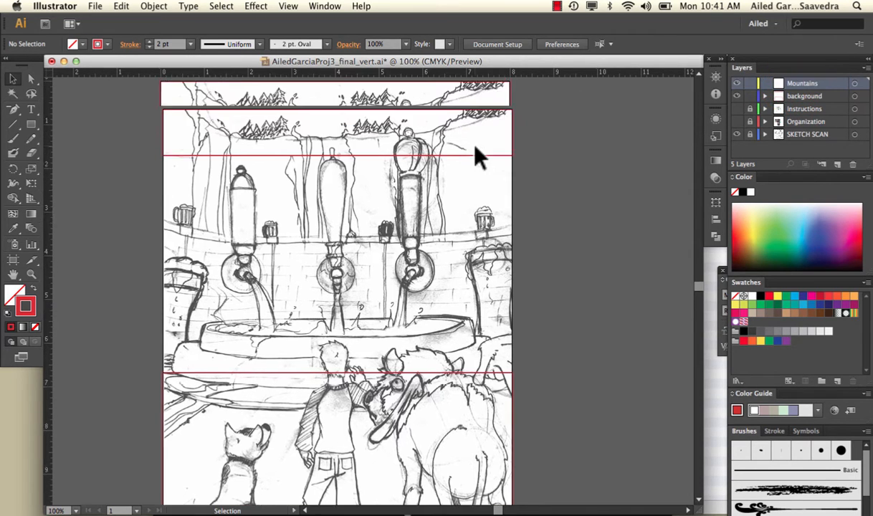
Step: Begin a Pen path on the Mountains layer, tracing the left cliff's left edge from its base up to the start of its crest
scroll(479, 139, "up", 5)
scroll(479, 140, "left", 2)
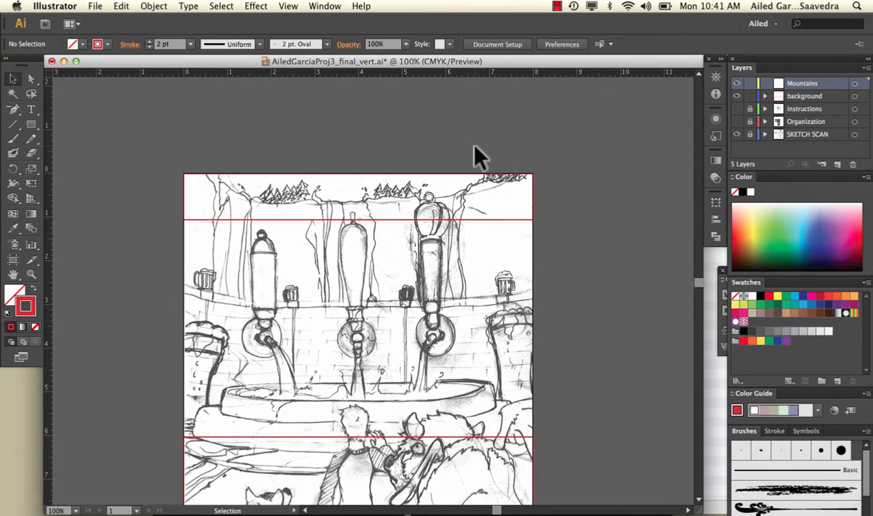
key("super+equal")
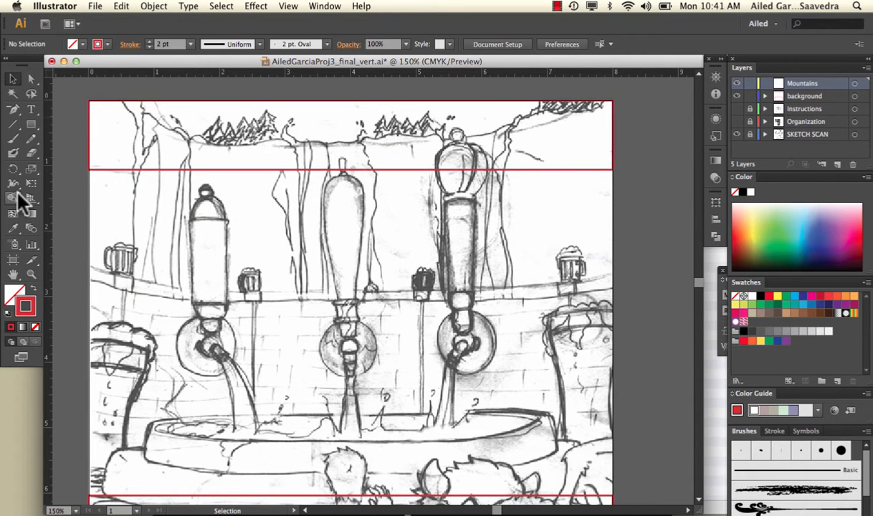
left_click(13, 109)
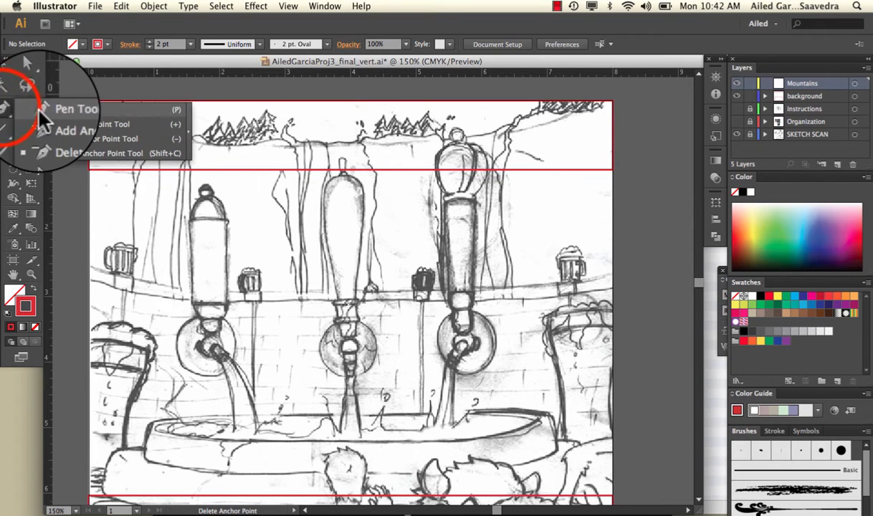
left_click(36, 104)
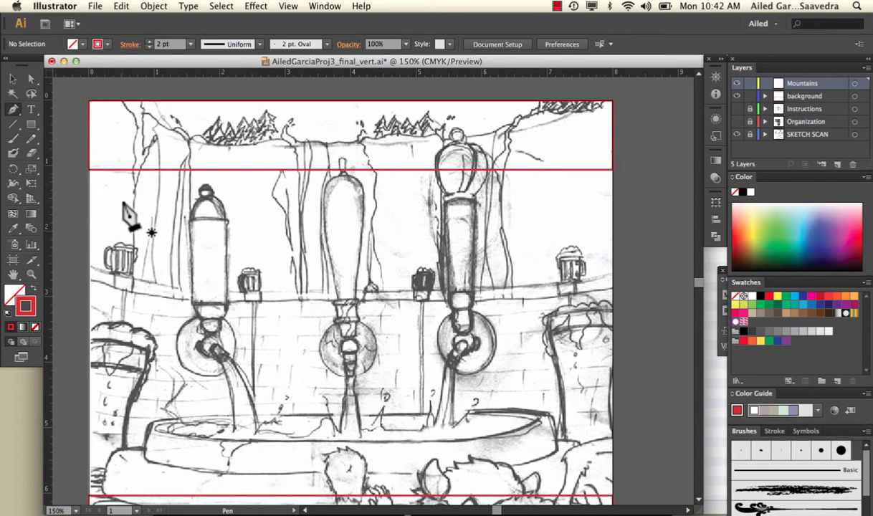
left_click(188, 292)
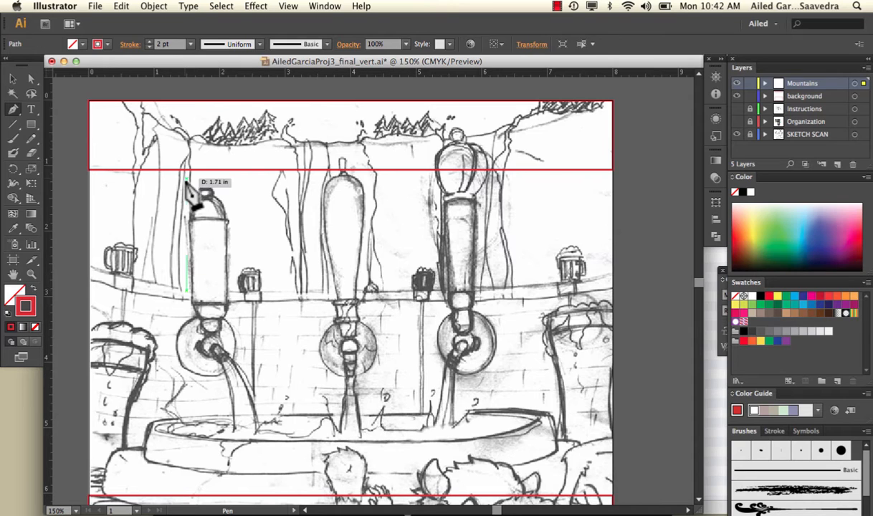
left_click_drag(190, 184, 190, 153)
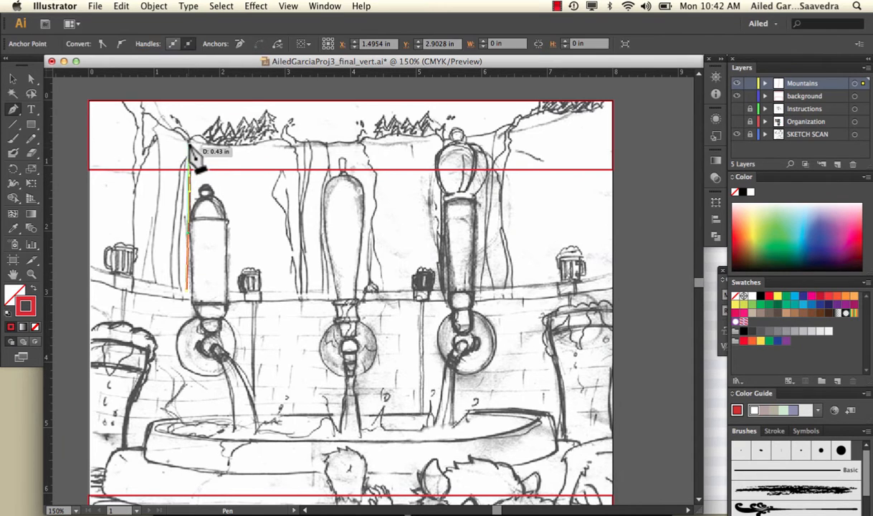
left_click(192, 137)
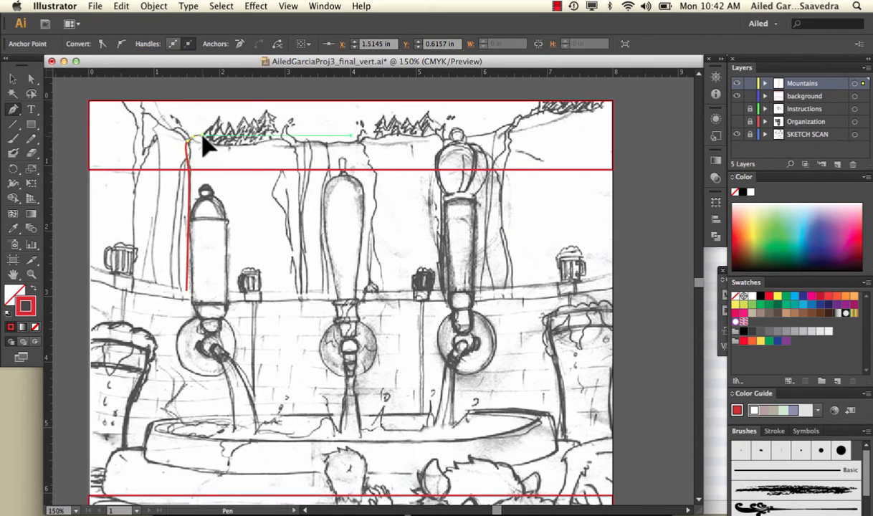
left_click(205, 131)
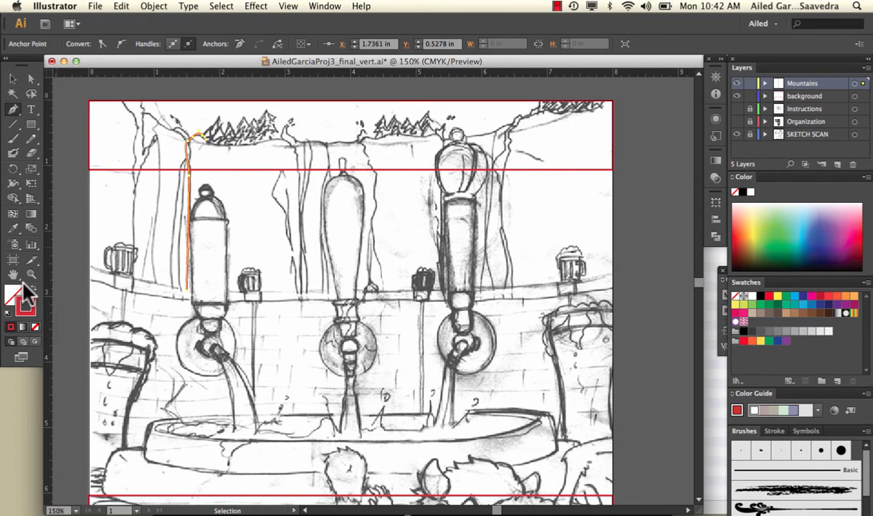
Step: Continue the path along the left cliff's crest, down its right edge and along its base, closing a shape about 1.75 by 2.5 in
left_click(29, 305)
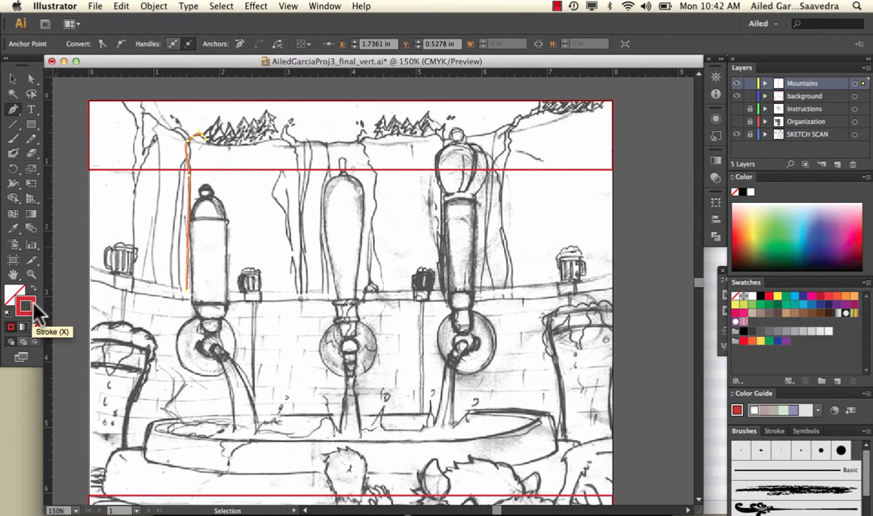
mouse_move(218, 144)
left_mouse_down()
mouse_move(292, 144)
mouse_move(298, 208)
left_mouse_up()
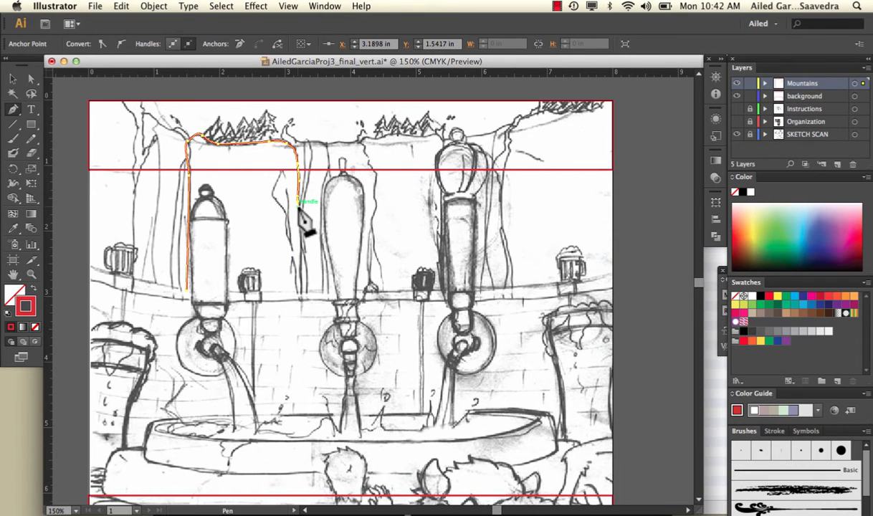
mouse_move(299, 204)
left_mouse_down()
mouse_move(306, 302)
mouse_move(309, 290)
mouse_move(306, 302)
mouse_move(262, 306)
mouse_move(111, 295)
mouse_move(142, 269)
mouse_move(553, 279)
mouse_move(501, 423)
mouse_move(68, 370)
mouse_move(118, 301)
mouse_move(299, 301)
mouse_move(244, 299)
left_mouse_up()
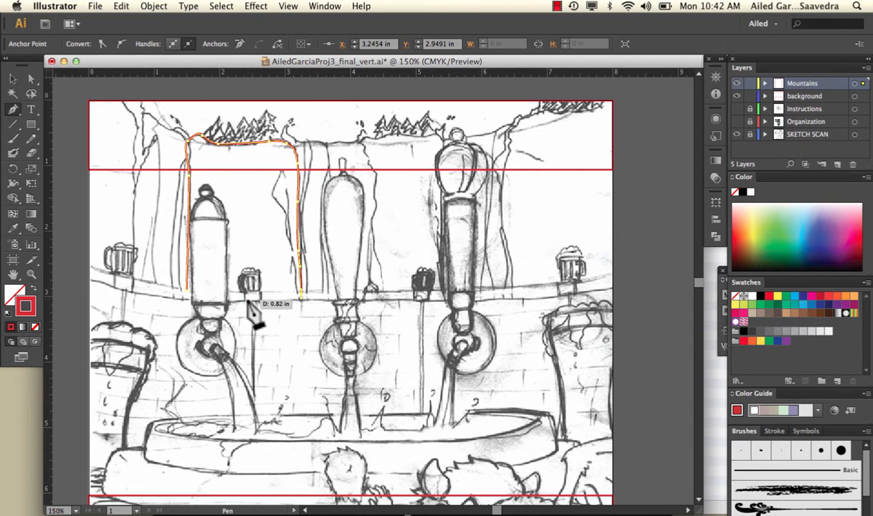
left_click(239, 298)
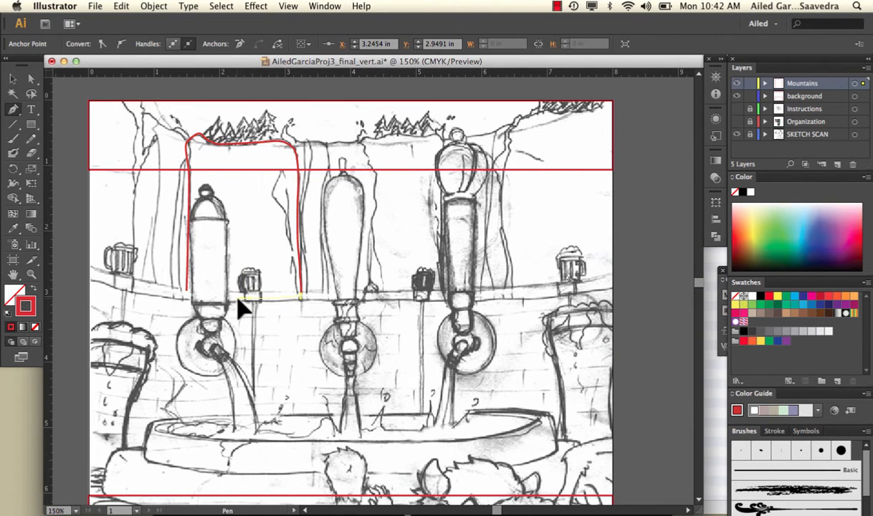
left_click(188, 294)
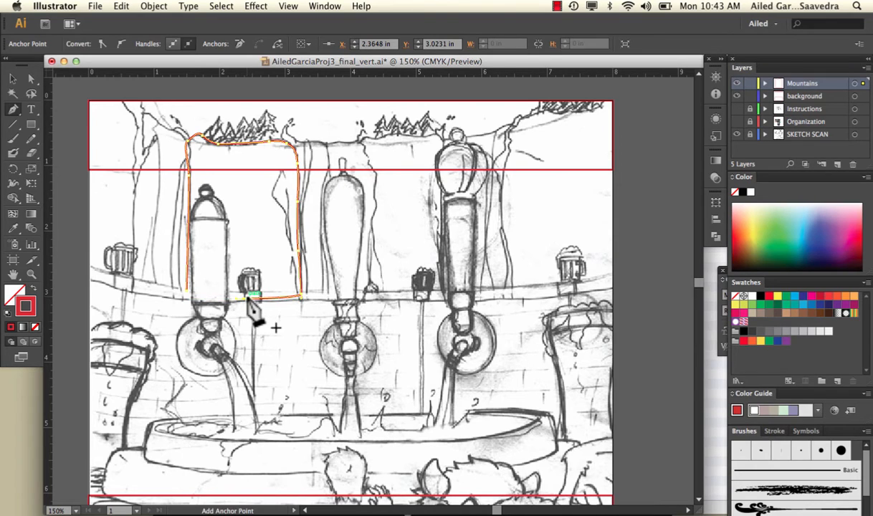
left_click(190, 293)
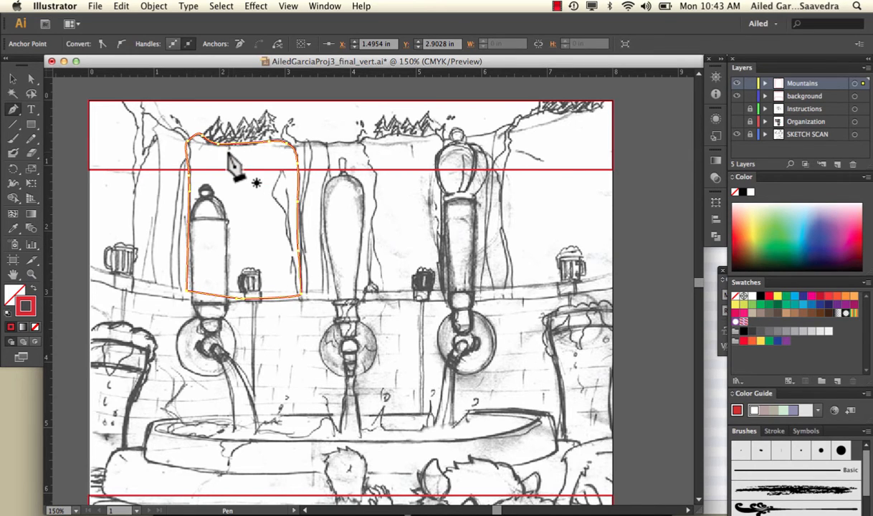
Step: Swap the closed cliff shape's fill and stroke so it has a red fill and no stroke, and deselect it
left_click(13, 80)
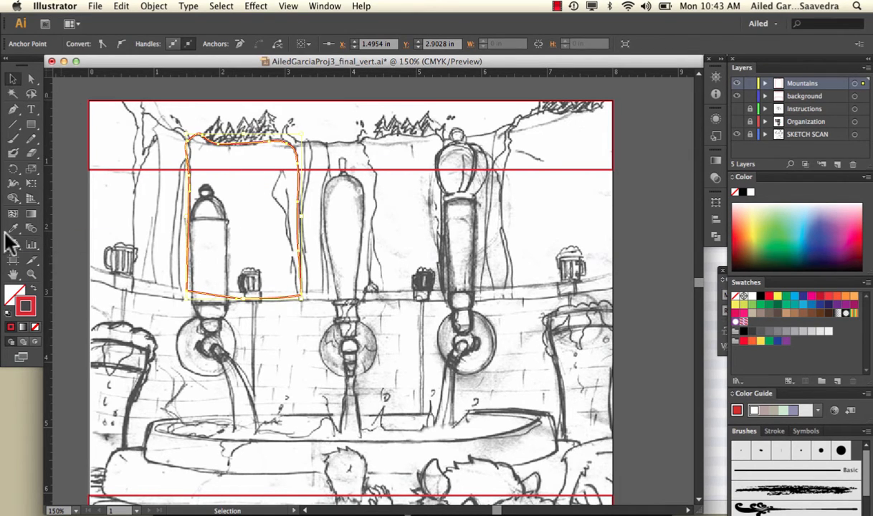
left_click(31, 290)
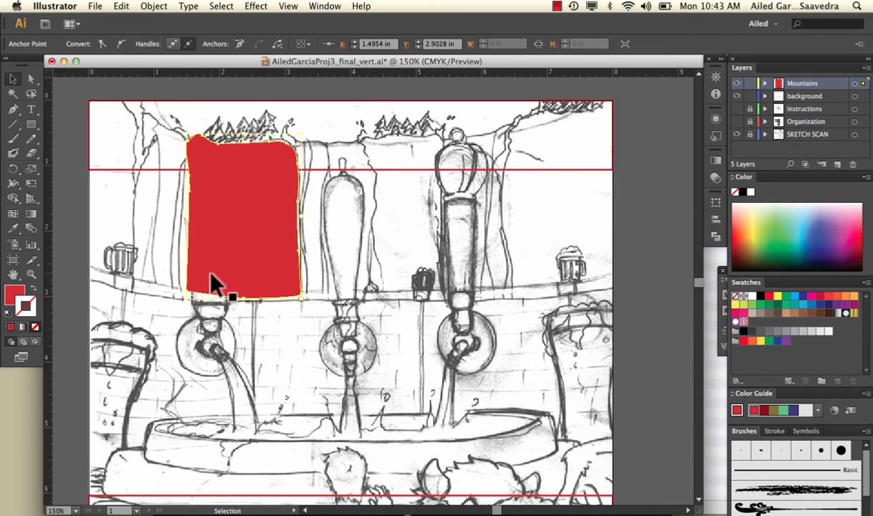
left_click(391, 277)
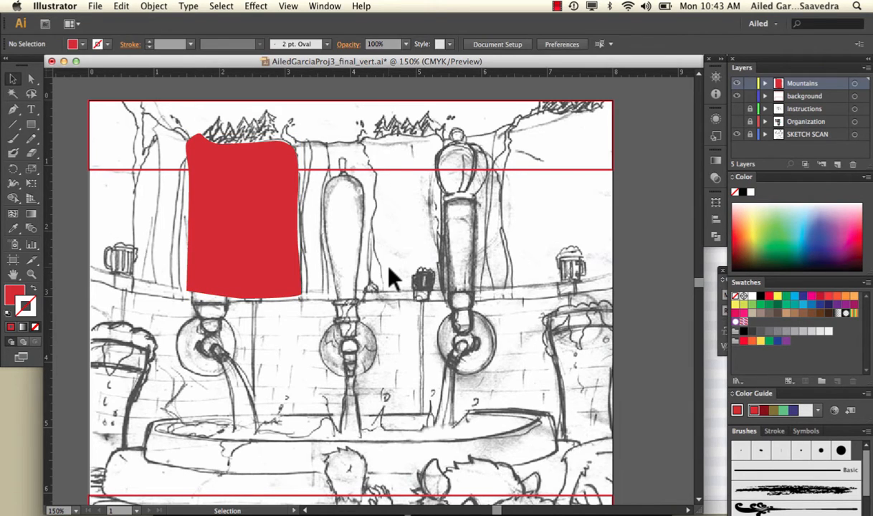
Step: Trace the second cliff's crest below the trees as an open Pen path with a red stroke and no fill, and deselect it
left_click(12, 109)
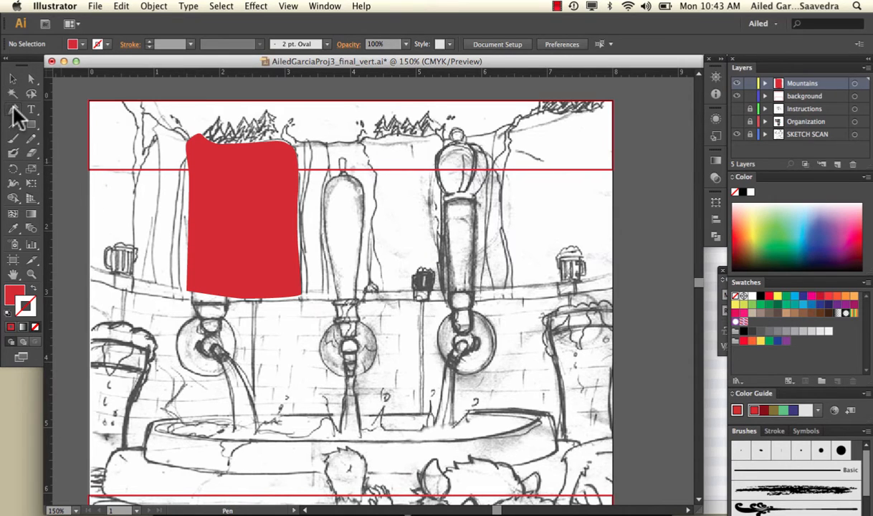
left_click(360, 141)
left_click_drag(376, 138, 389, 132)
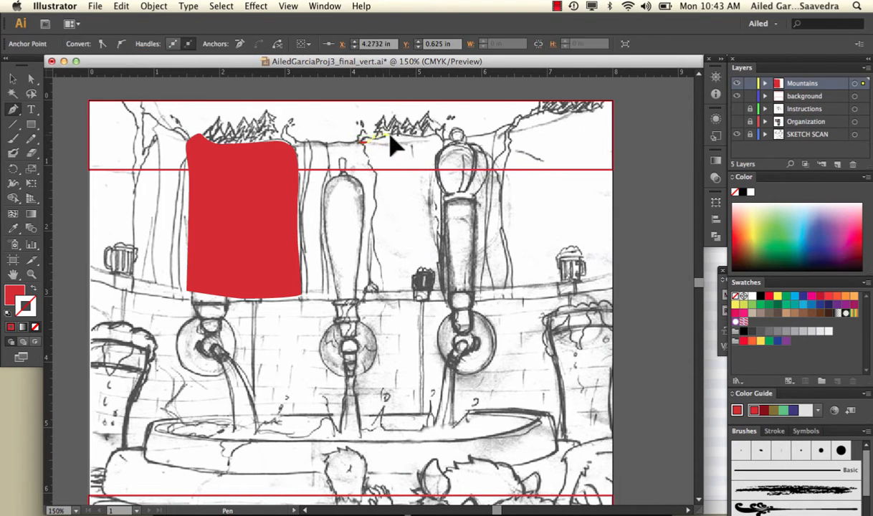
left_click(414, 134)
left_click(443, 142)
left_click(33, 290)
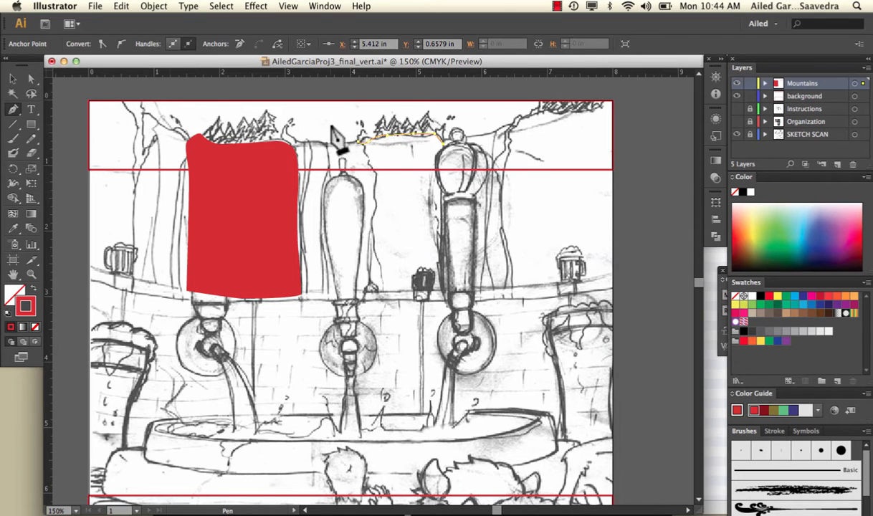
left_click(18, 77)
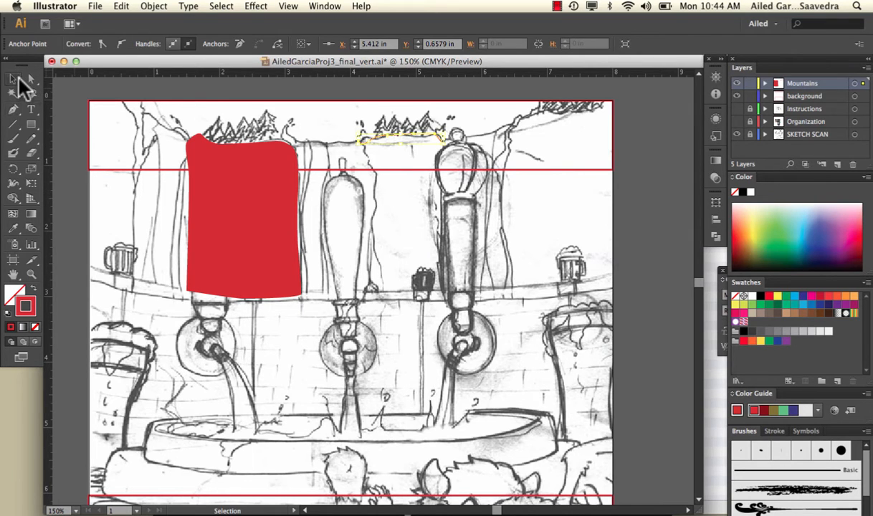
left_click(190, 92)
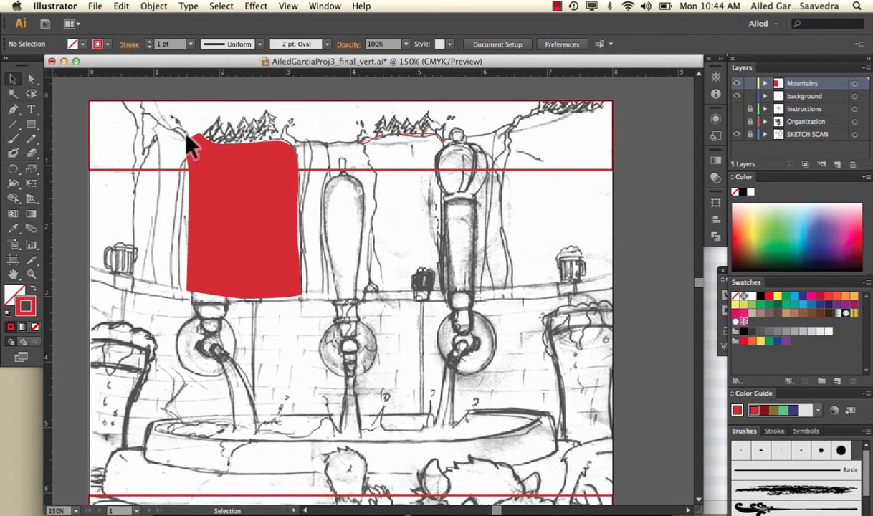
Step: Trace the second cliff's left edge down to its base as a separate open Pen path, and deselect it
left_click(13, 109)
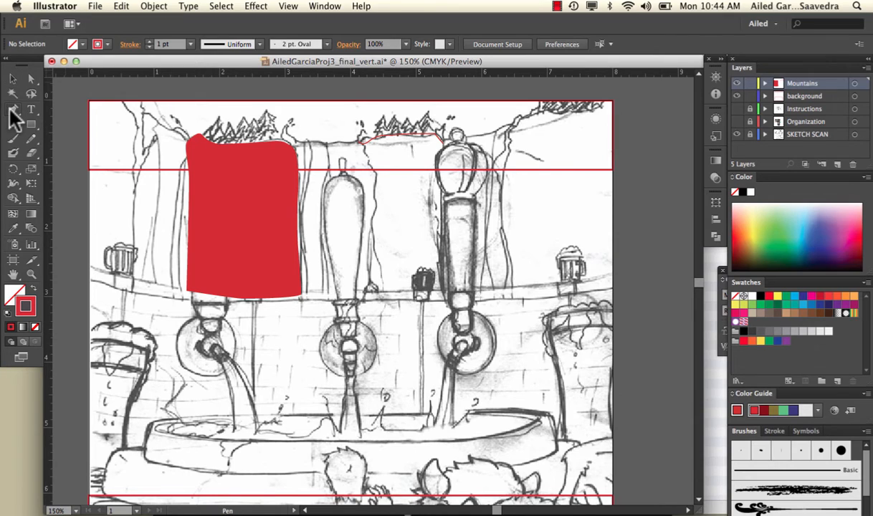
left_click(363, 150)
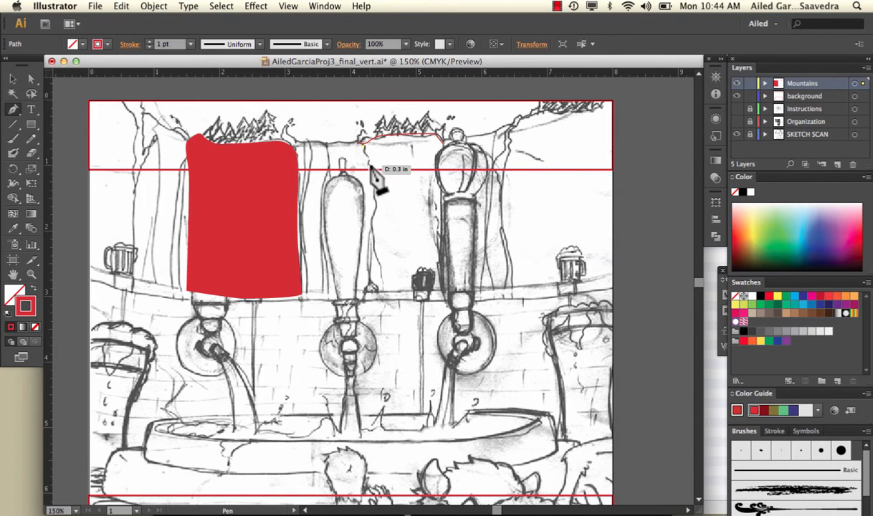
mouse_move(371, 177)
left_mouse_down()
mouse_move(382, 275)
mouse_move(390, 293)
mouse_move(412, 294)
left_mouse_up()
left_click(13, 78)
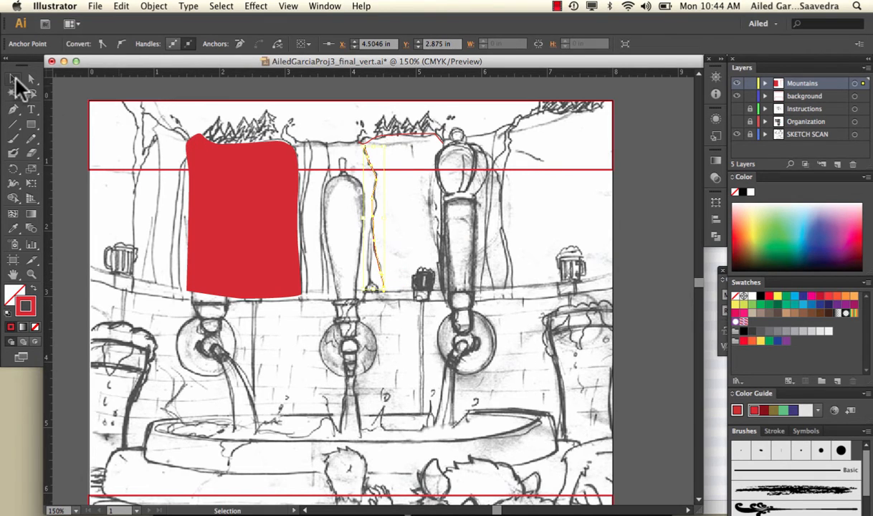
left_click(359, 129)
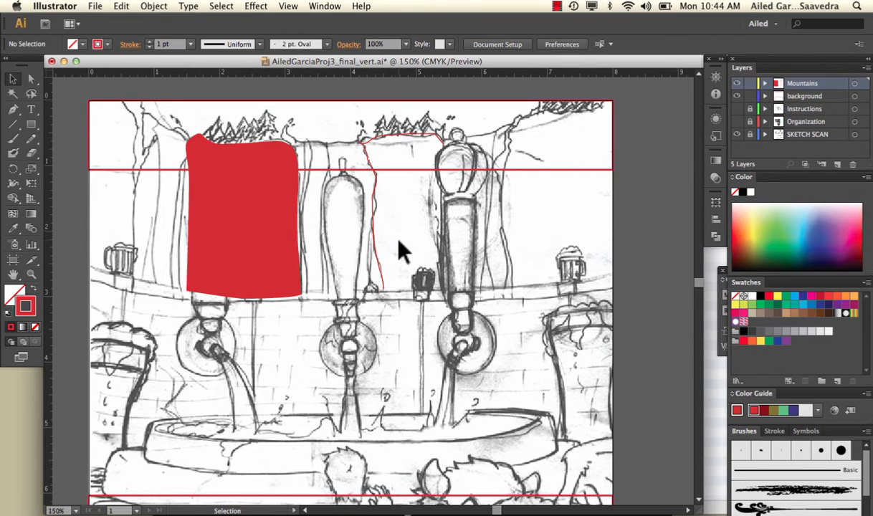
Step: Paint separate Paintbrush strokes along the second cliff's right edge and along its base
left_click(14, 139)
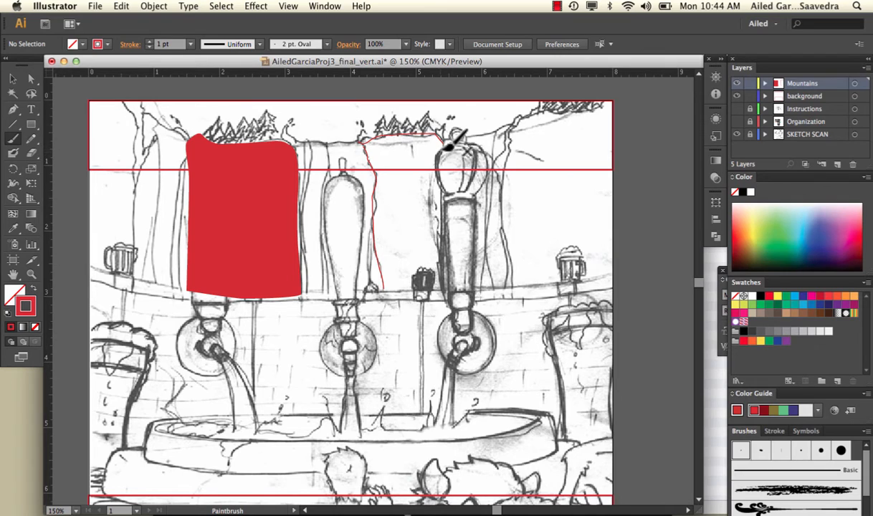
left_click_drag(446, 188, 445, 277)
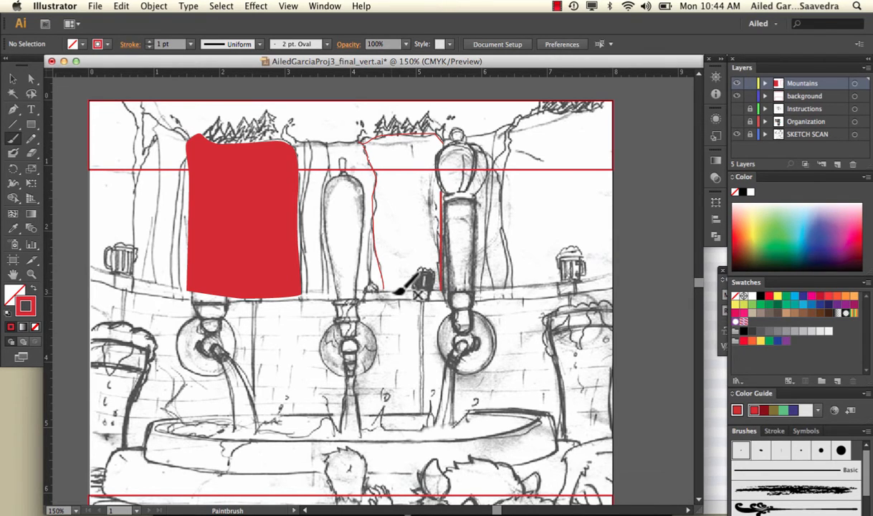
left_click_drag(386, 291, 435, 288)
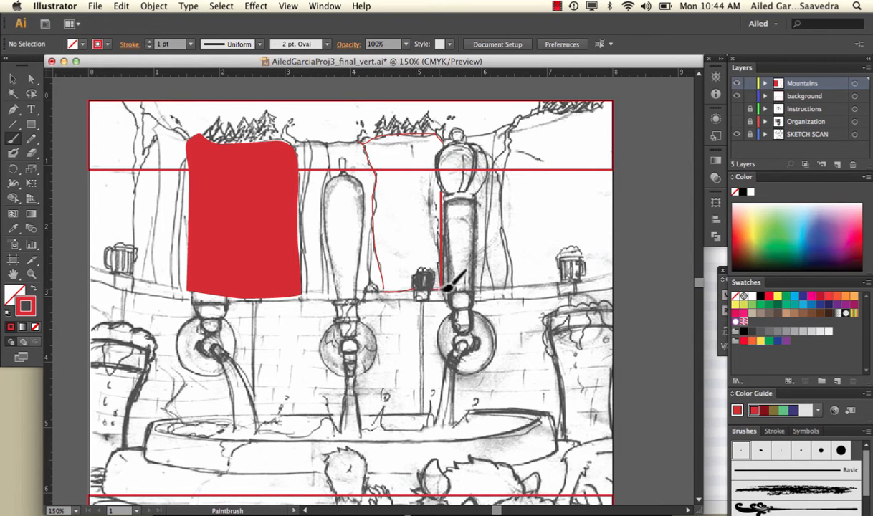
Step: Swap fill and stroke on the second cliff's open left-edge and crest paths, and compare them with the closed left cliff shape
left_click(13, 79)
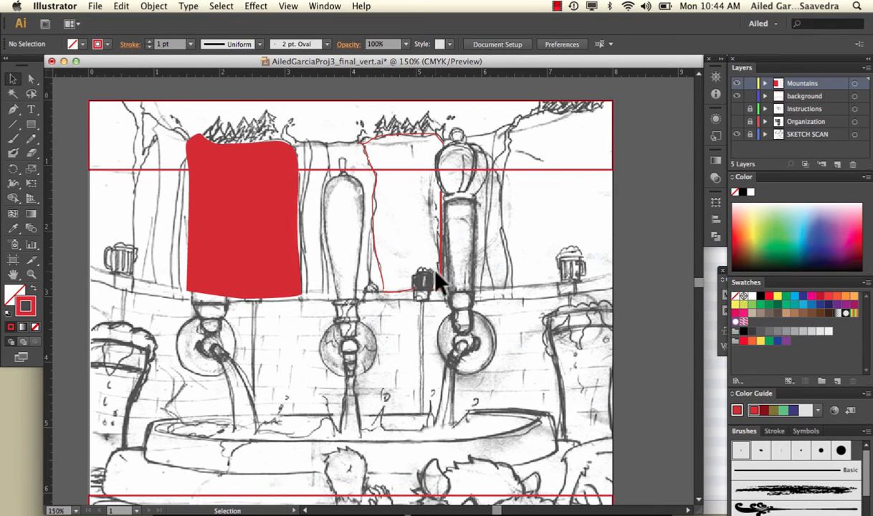
left_click(385, 286)
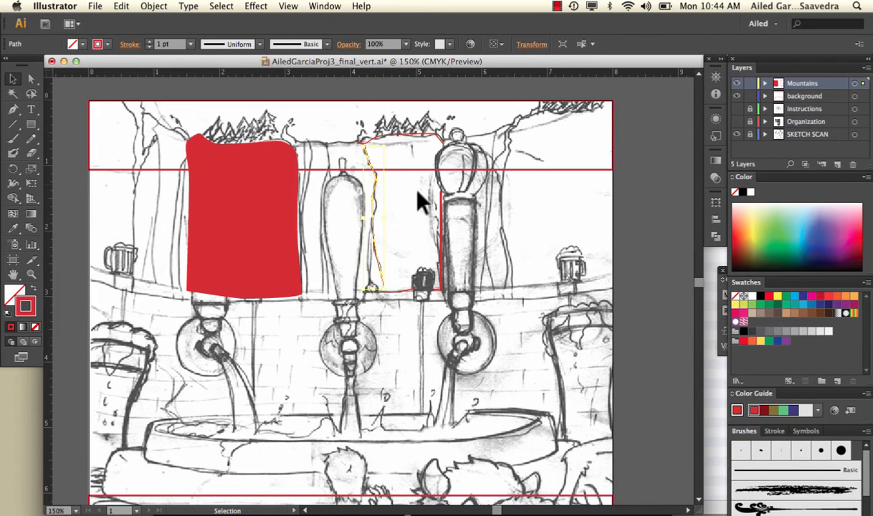
left_click(33, 290)
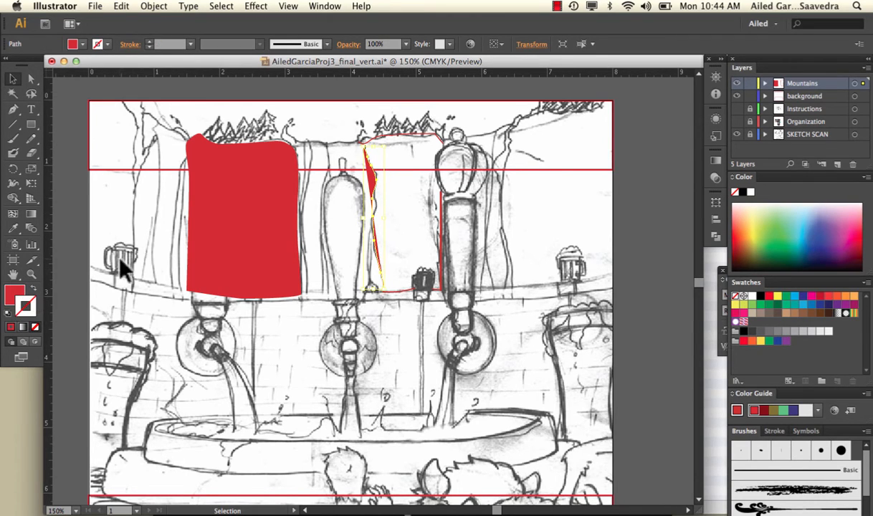
left_click(399, 136)
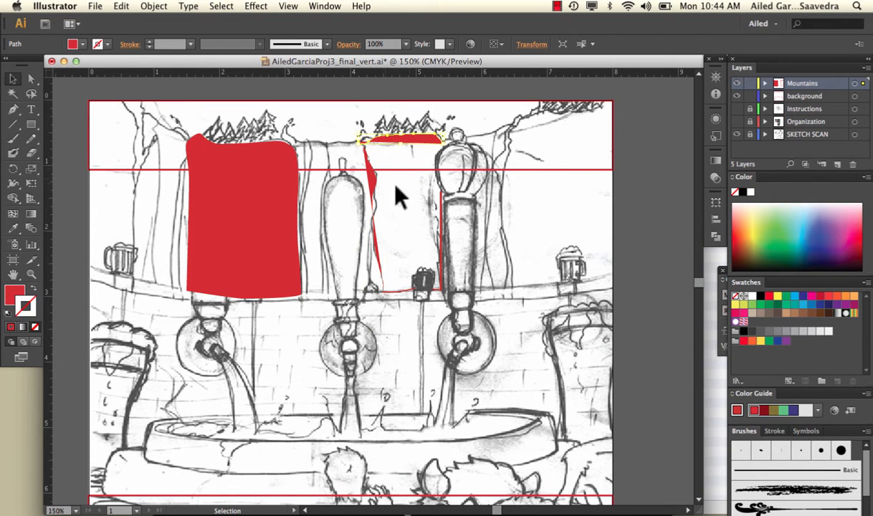
left_click(218, 245)
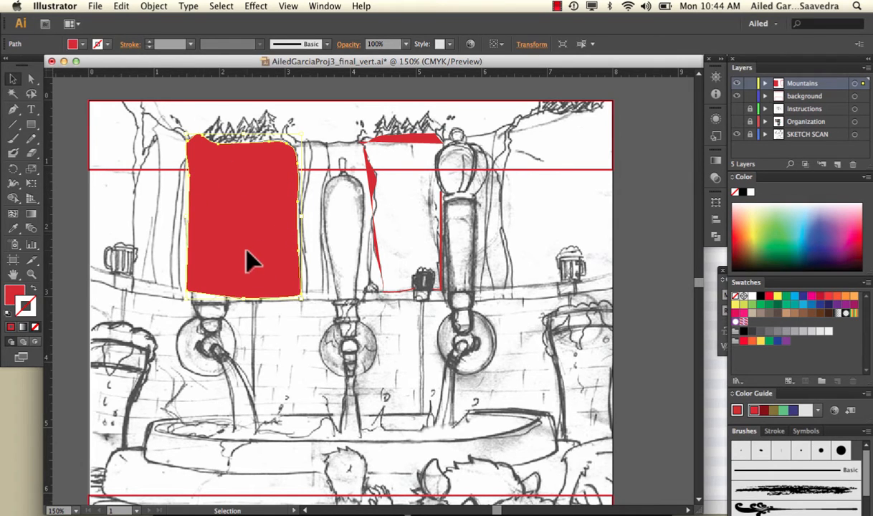
left_click(407, 142)
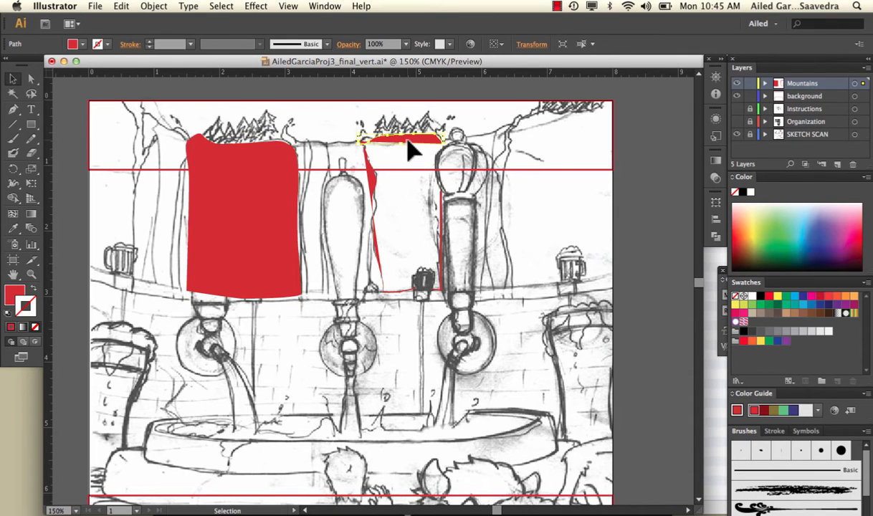
Step: Delete the second cliff's open crest, edge and base paths, and restore the drawing style to no fill with a red stroke
key("Delete")
left_click(374, 185)
key("Delete")
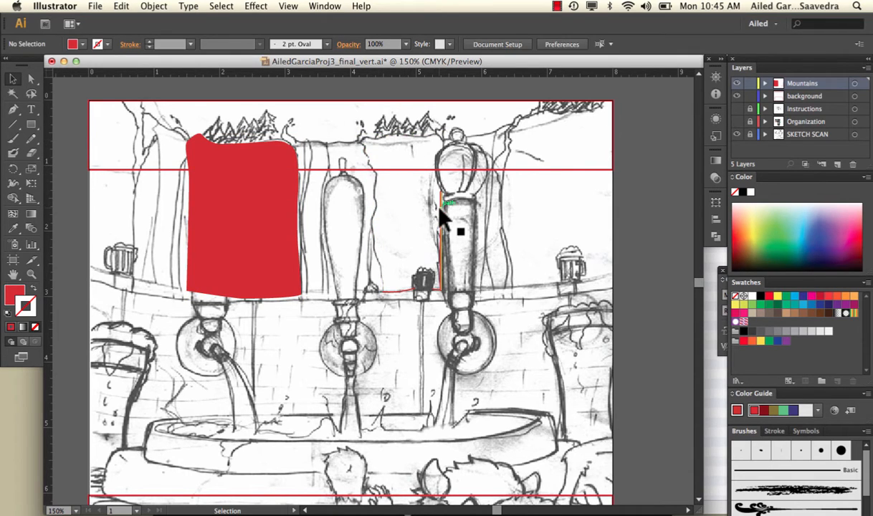
key("shift+x")
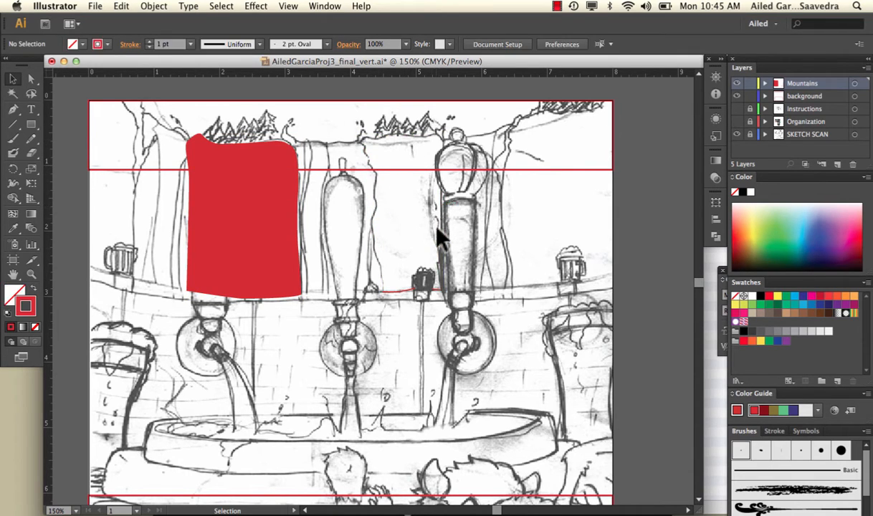
left_click(434, 289)
left_click(359, 81)
Step: Trace the second cliff's whole outline with the Paintbrush as one continuous, closed shape
left_click(16, 140)
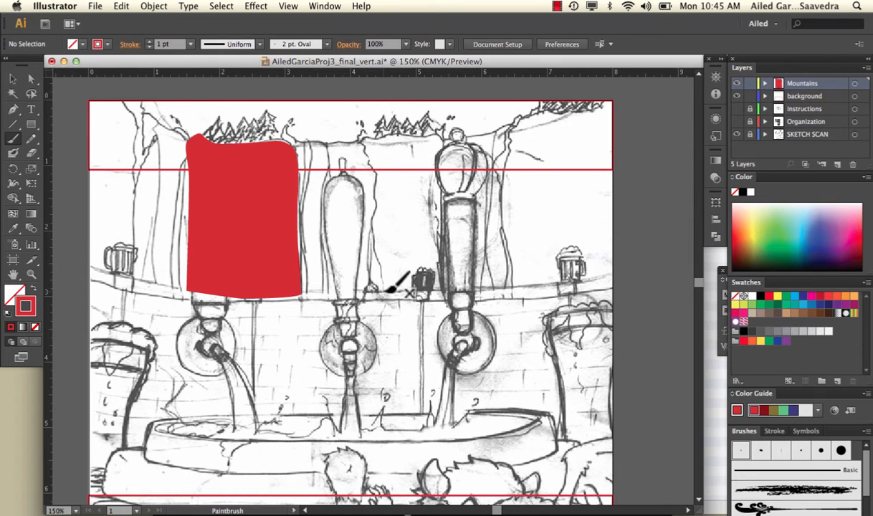
mouse_move(386, 290)
left_mouse_down()
mouse_move(373, 226)
mouse_move(378, 169)
mouse_move(366, 138)
mouse_move(447, 139)
left_mouse_up()
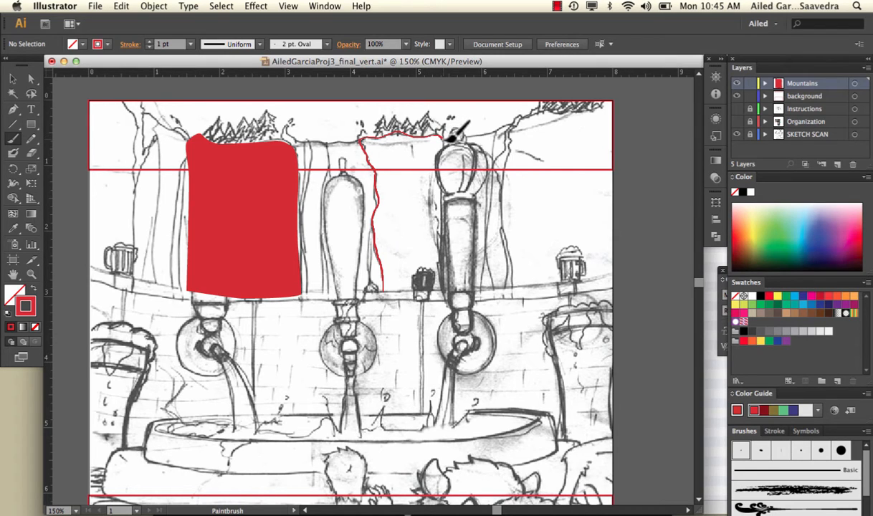
mouse_move(446, 140)
left_mouse_down()
mouse_move(454, 289)
mouse_move(392, 293)
left_mouse_up()
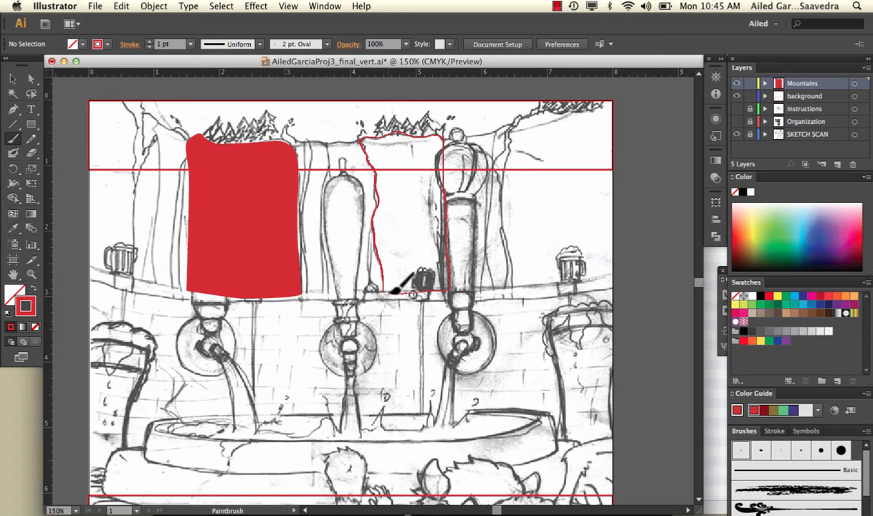
left_click_drag(391, 291, 390, 288)
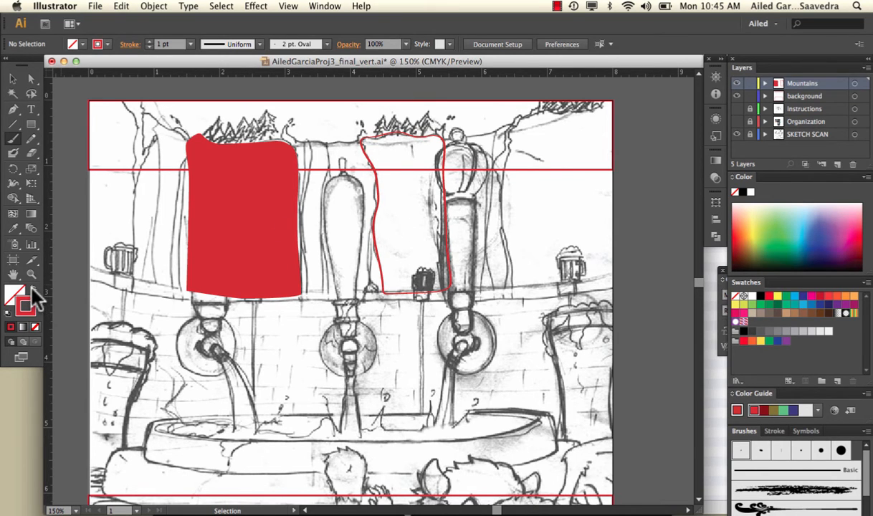
Step: Swap fill and stroke on the closed second cliff shape so it has a red fill and no stroke
left_click(33, 289)
left_click(14, 80)
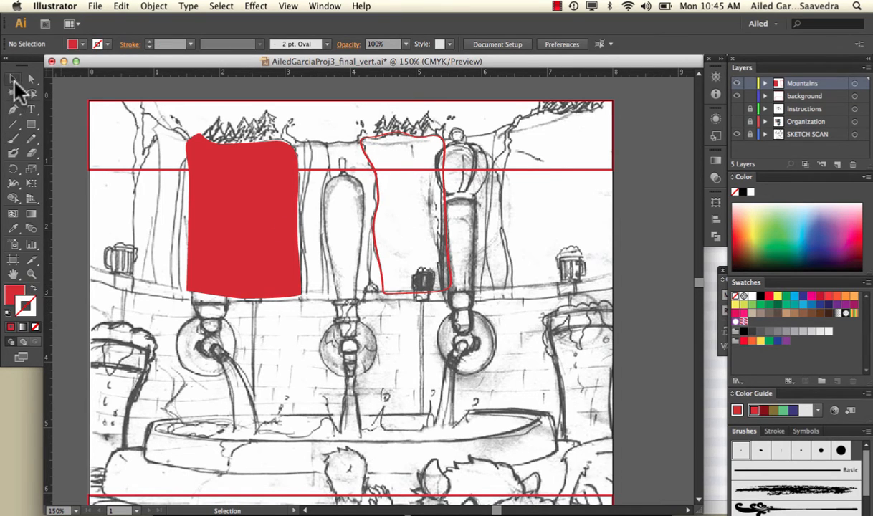
left_click(384, 246)
left_click(33, 288)
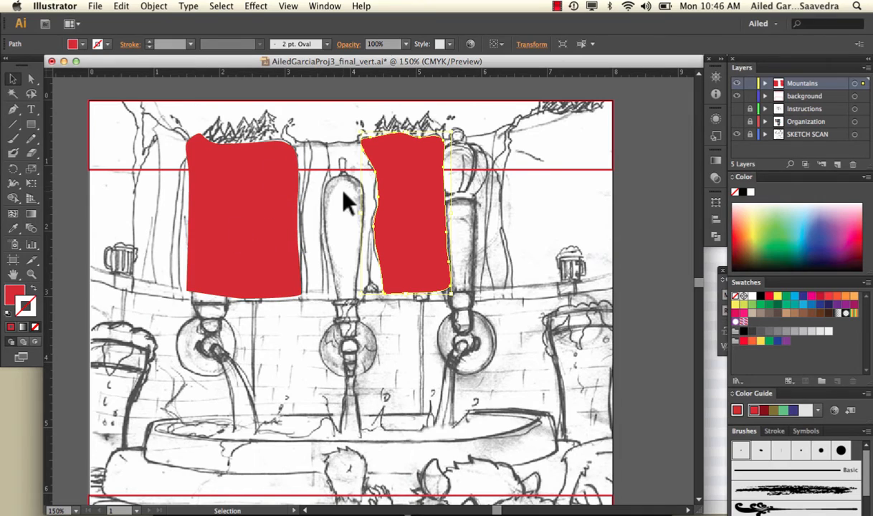
Step: Select both closed cliff shapes, swap them to red outlines with no fill, and deselect them
left_click(283, 223, "shift")
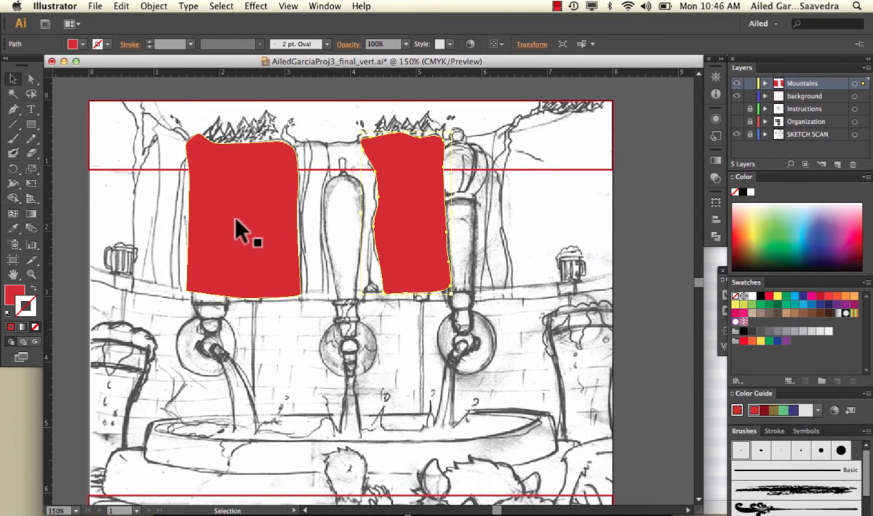
left_click(294, 243, "shift")
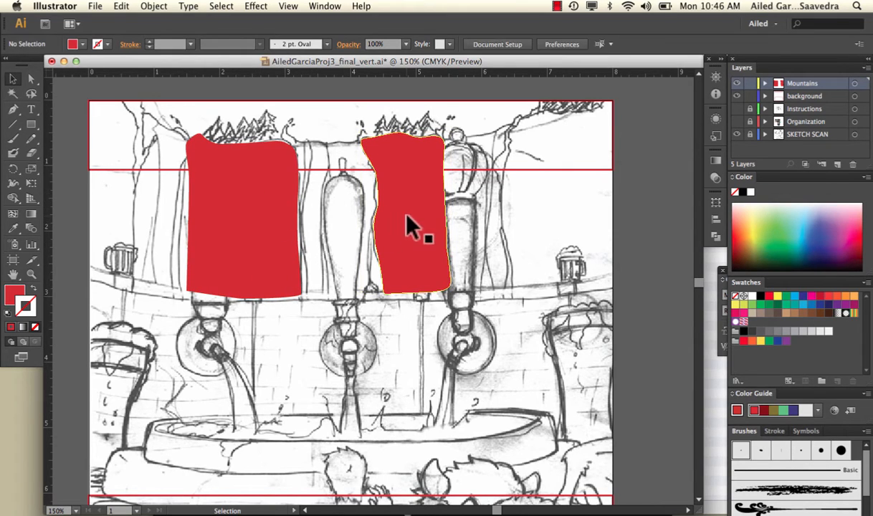
left_click(240, 199, "shift")
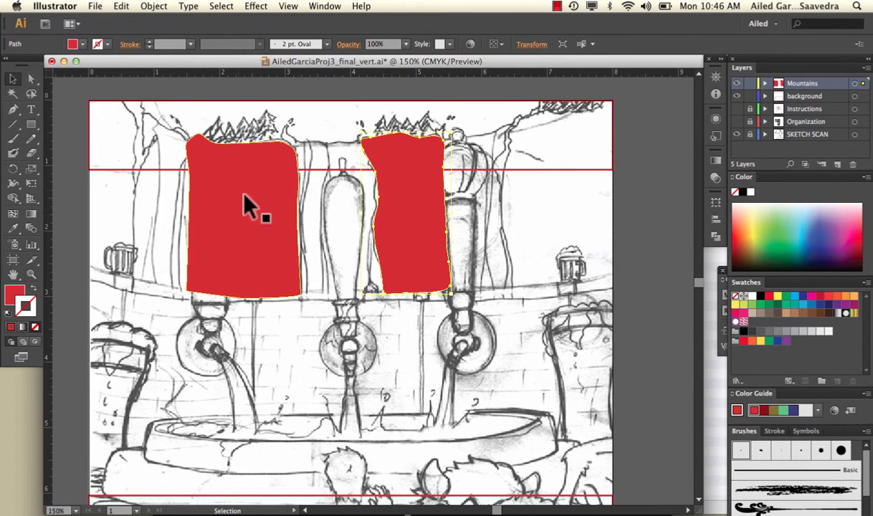
left_click(33, 287)
left_click(114, 205)
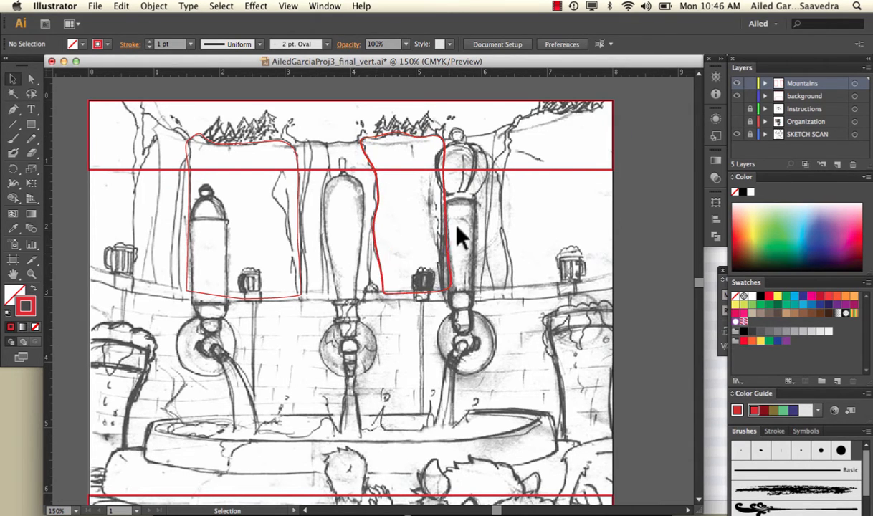
Step: Create a new layer above Mountains and name it taps
left_click(837, 164)
double_click(797, 84)
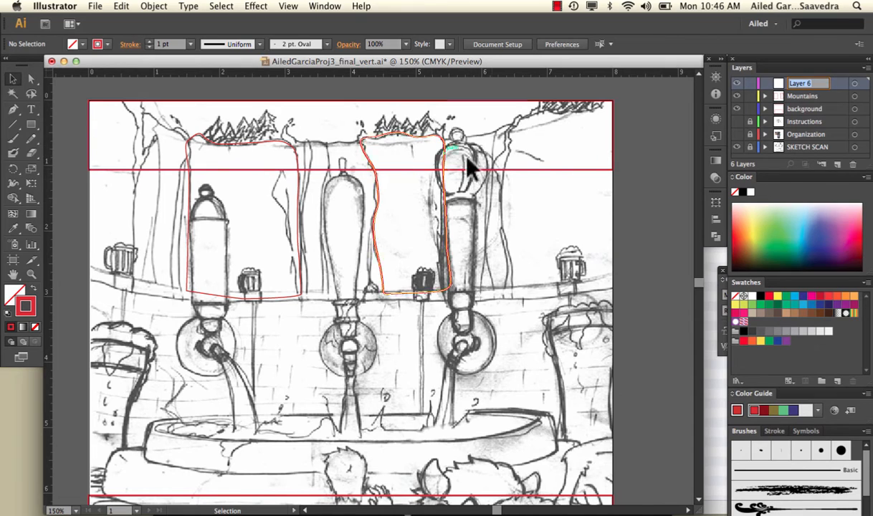
type("taps")
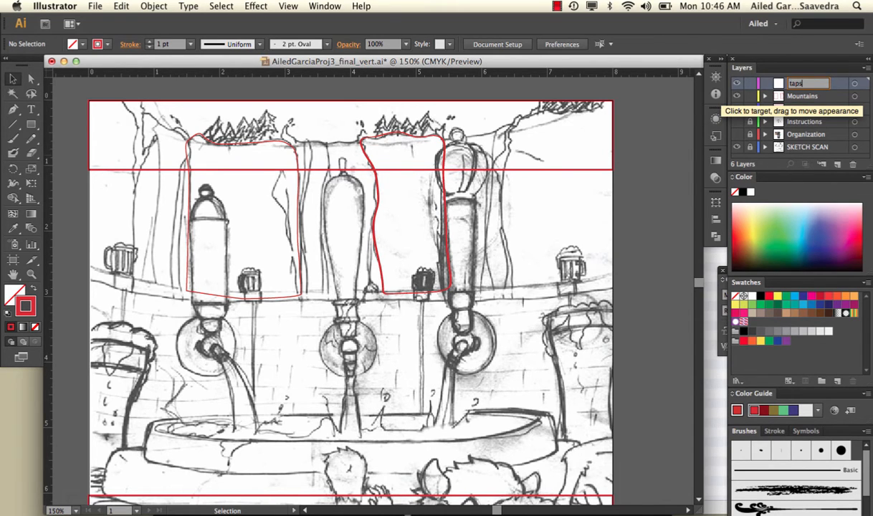
key("Return")
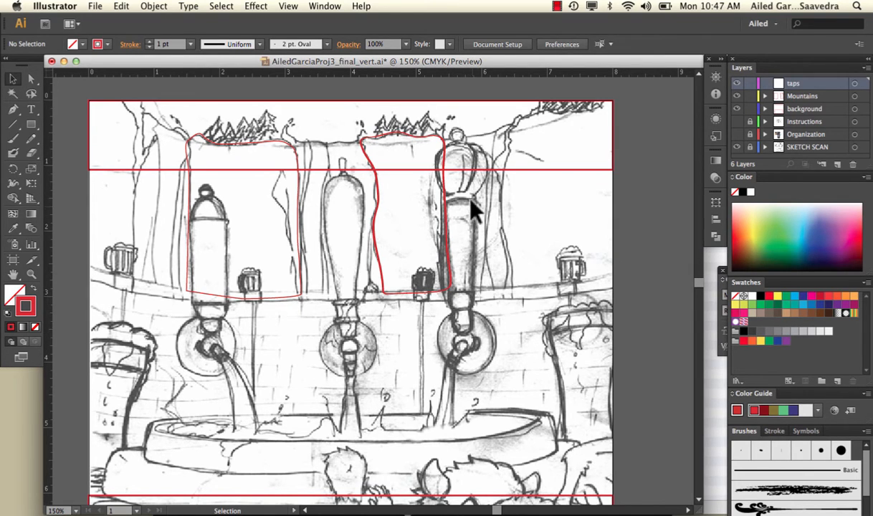
Step: Trace the rightmost tap's long handle, from below its collar to its base, as a closed Pen shape on the taps layer
left_click(13, 109)
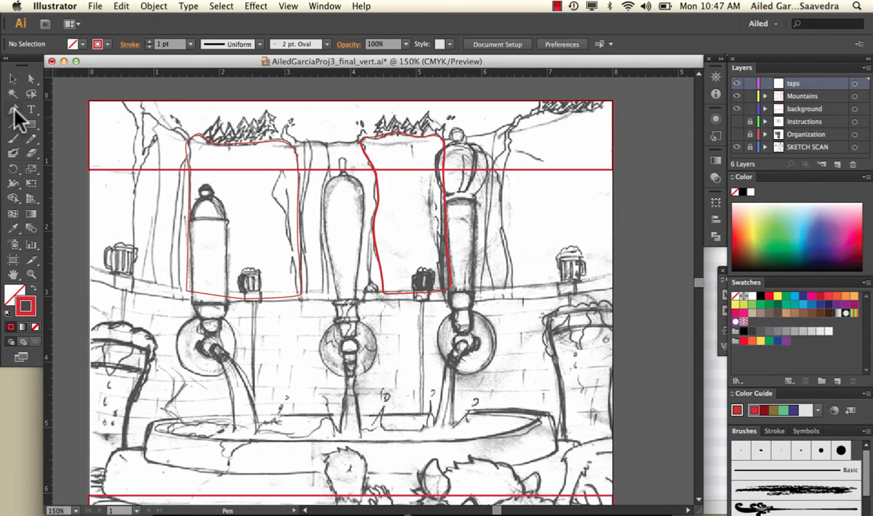
left_click(477, 202)
left_click_drag(463, 198, 449, 198)
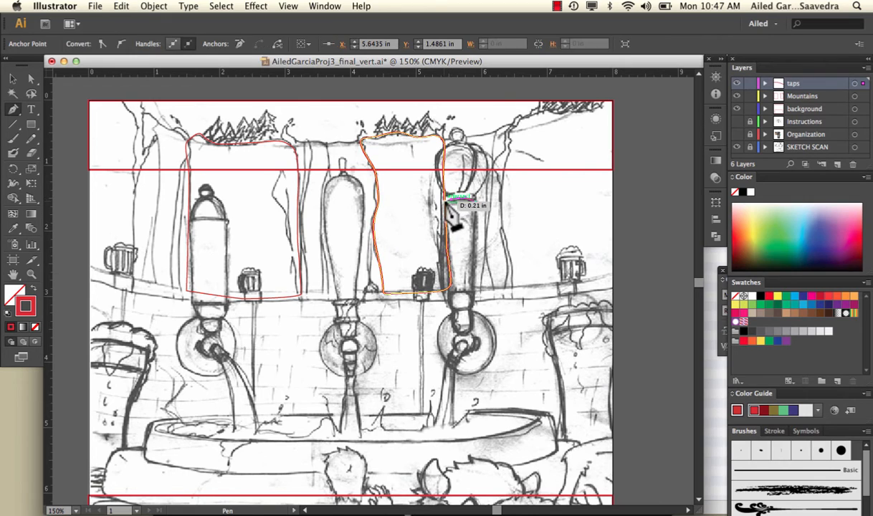
left_click(443, 201)
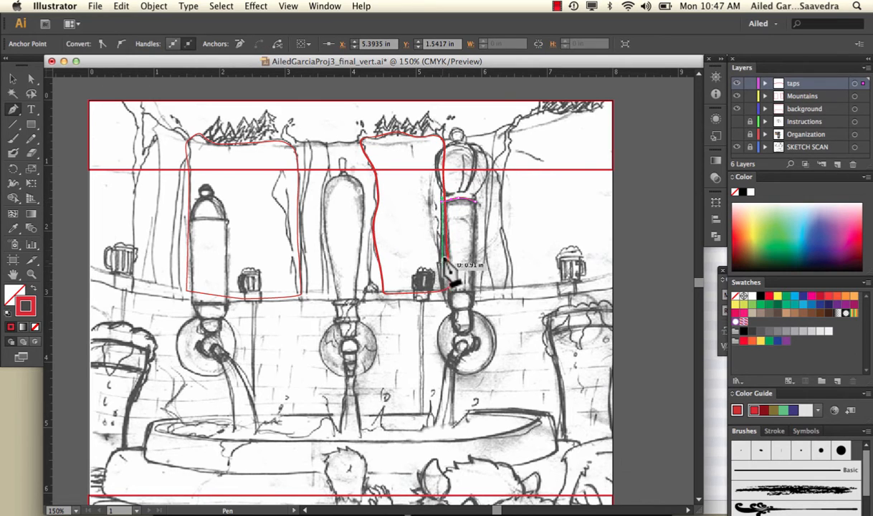
left_click_drag(443, 235, 442, 251)
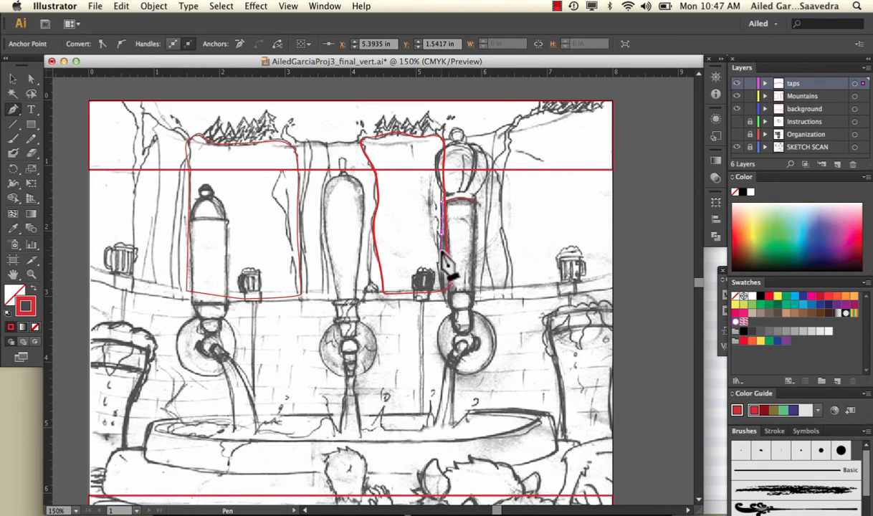
left_click_drag(441, 284, 474, 293)
left_click(445, 292)
left_click(470, 292)
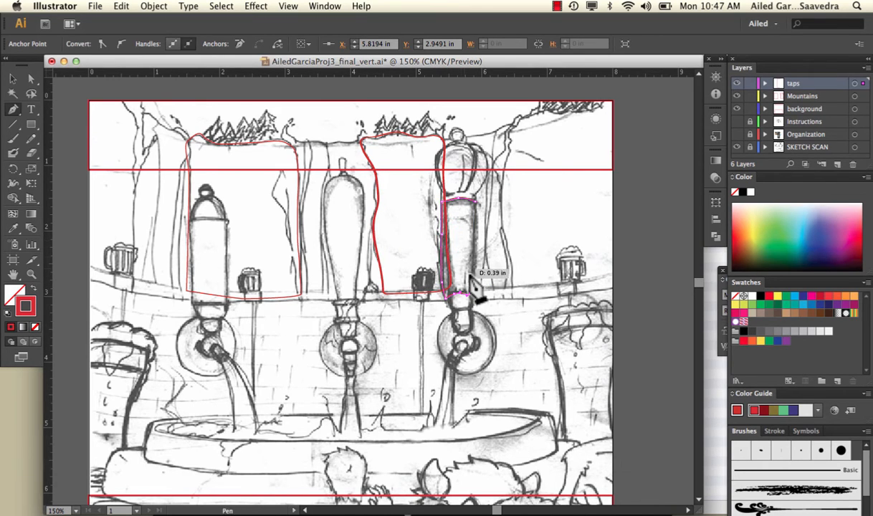
left_click_drag(476, 277, 476, 222)
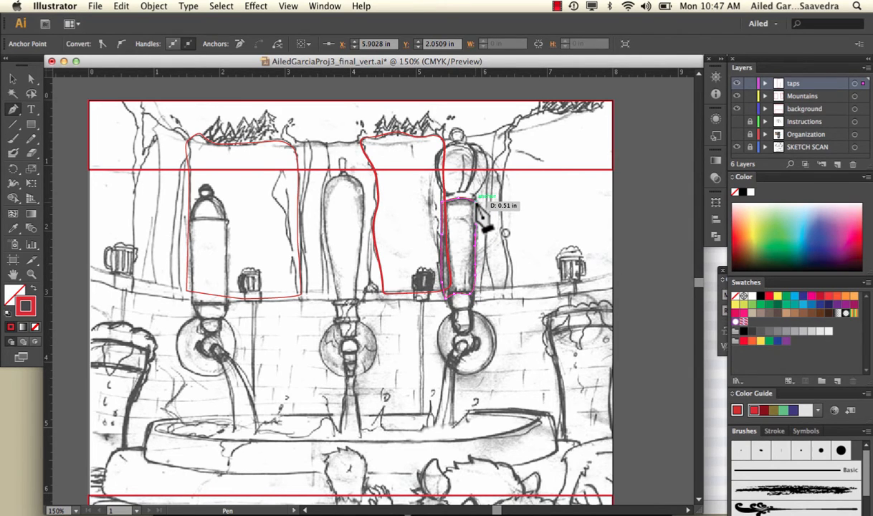
left_click_drag(476, 204, 476, 205)
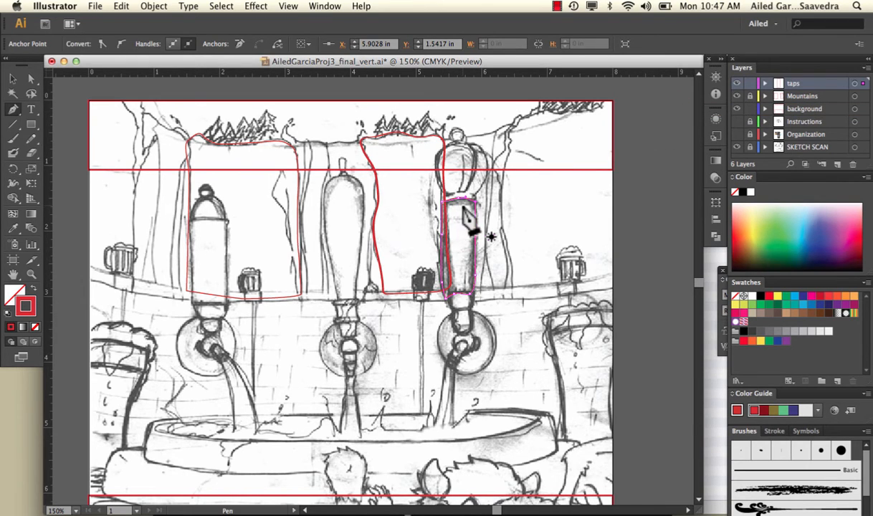
Step: Lock the Mountains layer and the traced handle path inside the taps layer
left_click(750, 95)
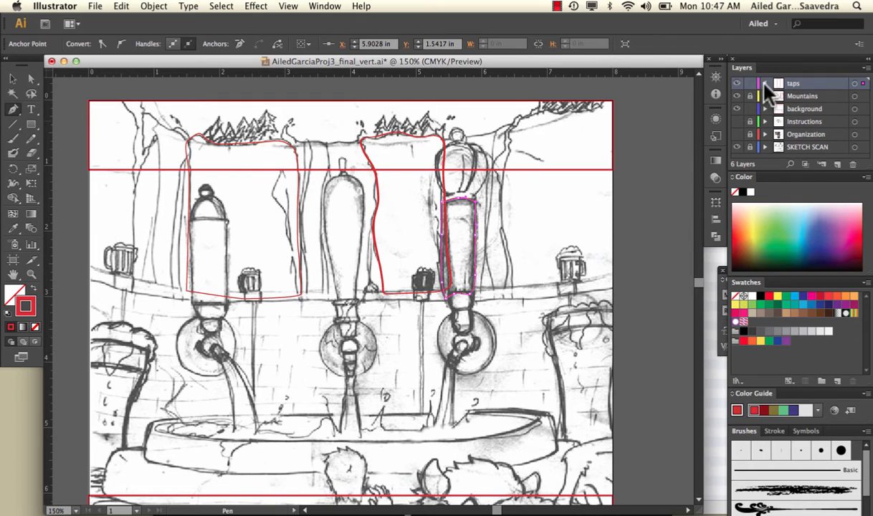
left_click(765, 84)
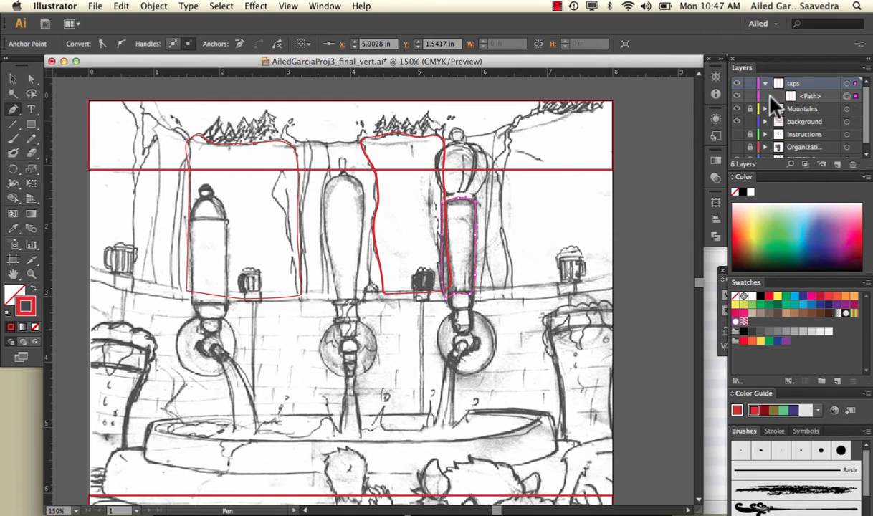
left_click(750, 95)
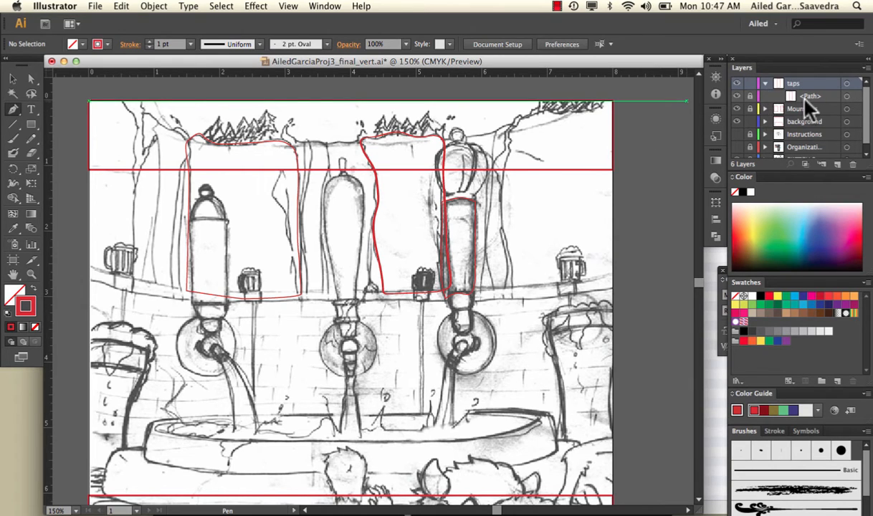
Step: Trace the rightmost tap's collar band and the outer right section of its knob as separate closed Pen shapes
left_click(459, 192)
left_click_drag(459, 190, 433, 207)
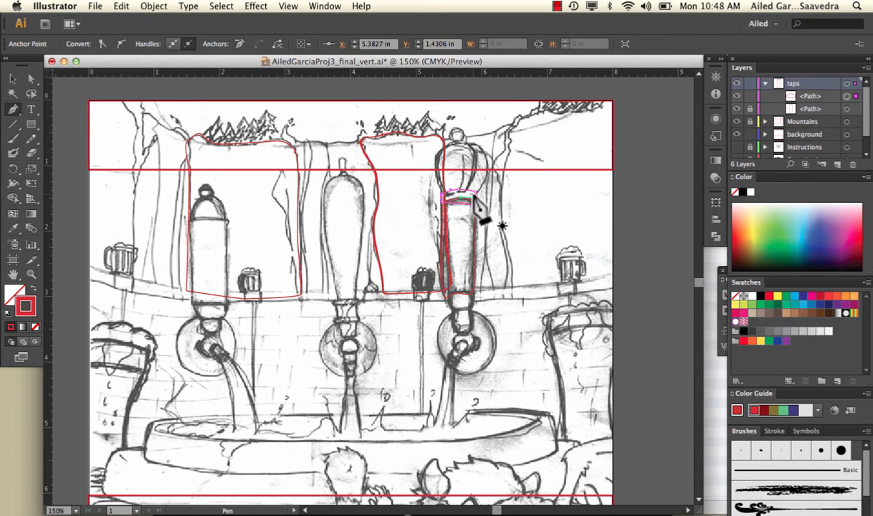
left_click_drag(474, 195, 486, 152)
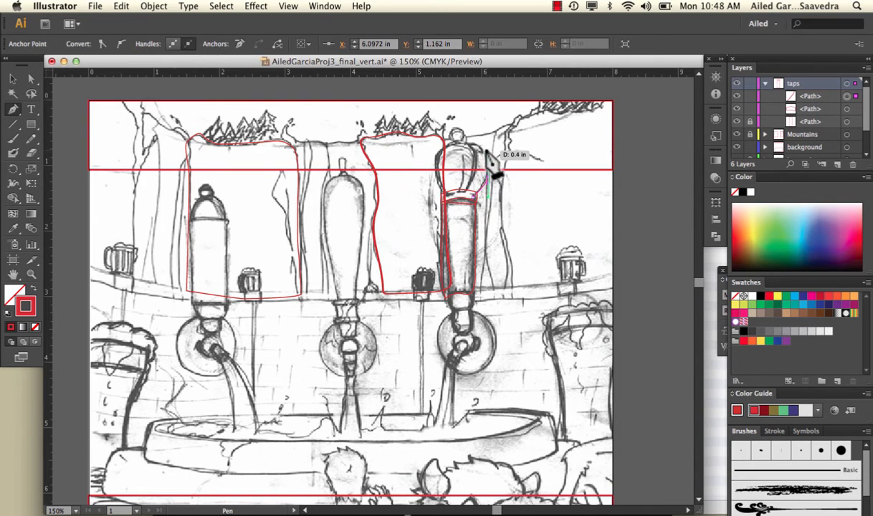
left_click(481, 148)
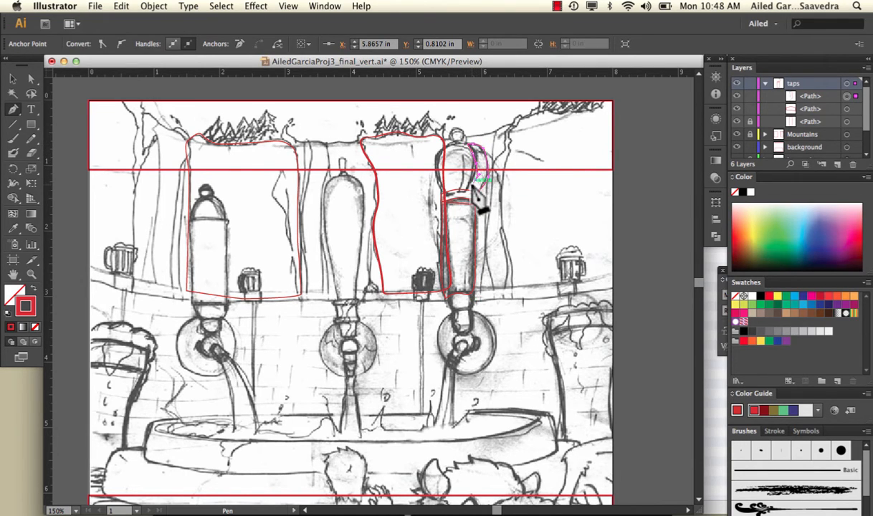
left_click_drag(464, 198, 476, 197)
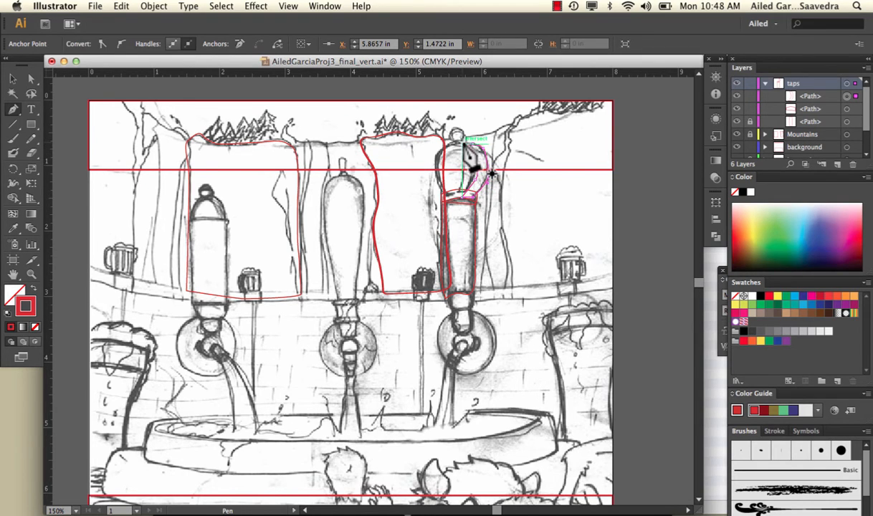
Step: Trace the section beside the knob's outer right one as another closed Pen shape
left_click(468, 167)
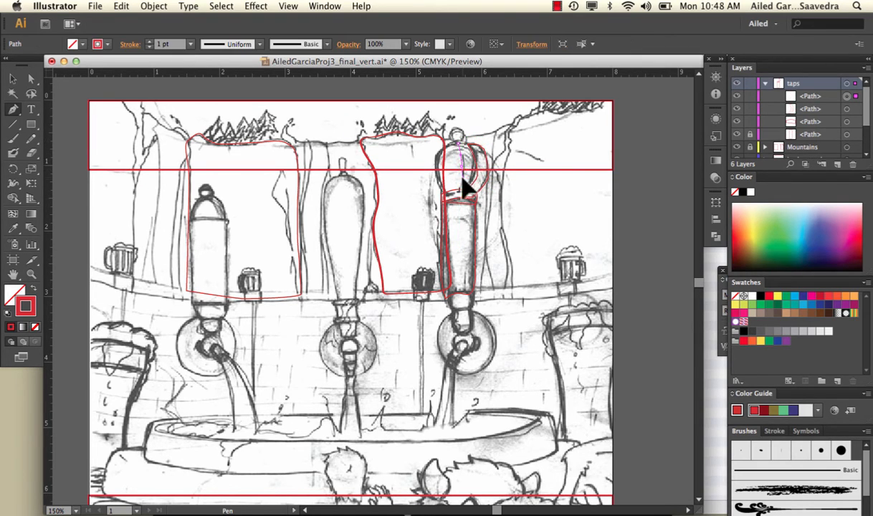
left_click_drag(463, 188, 472, 146)
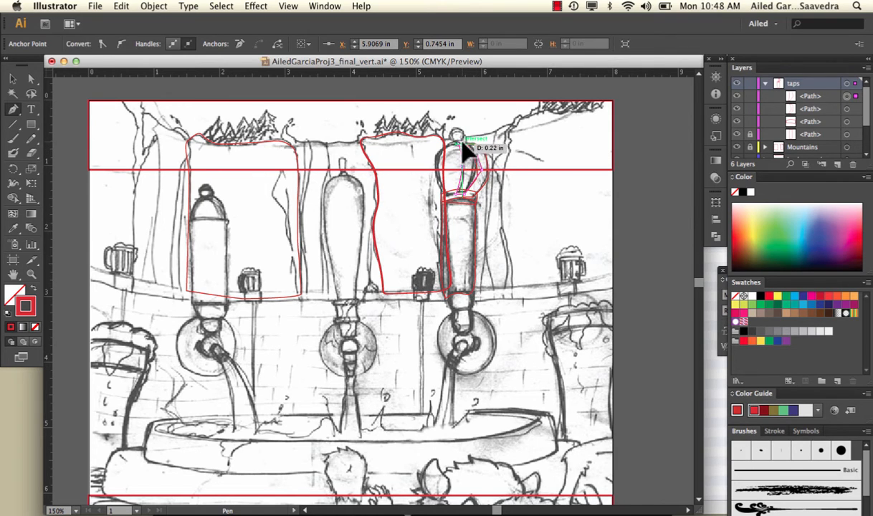
left_click_drag(464, 148, 461, 145)
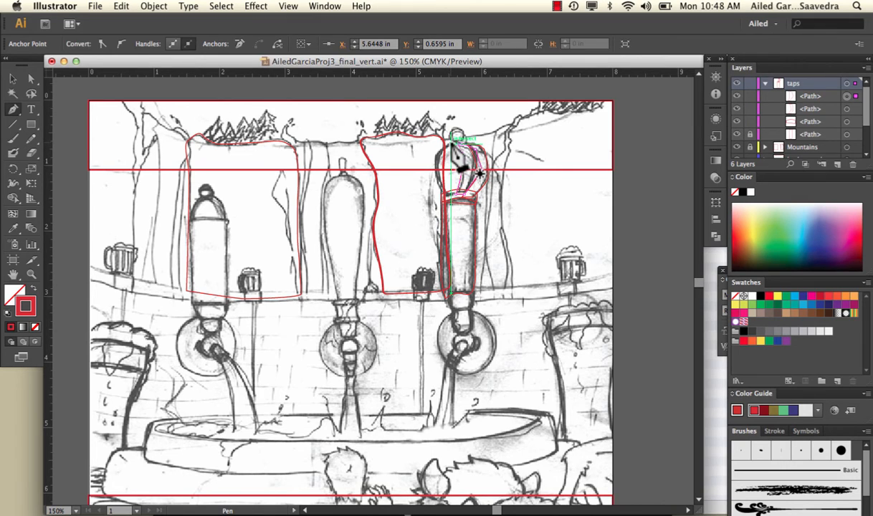
Step: Trace the remaining left section of the rightmost tap's knob as a closed Pen shape down to the collar, and deselect it
left_click(451, 147)
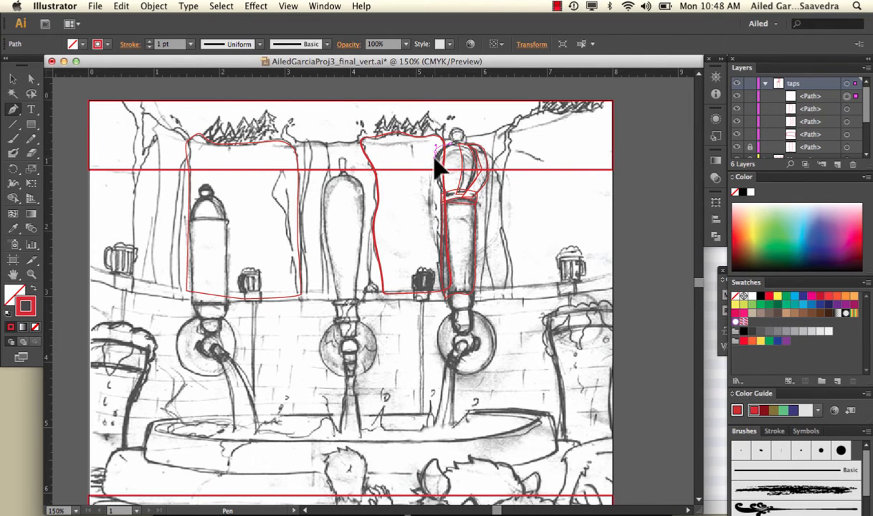
left_click(436, 151)
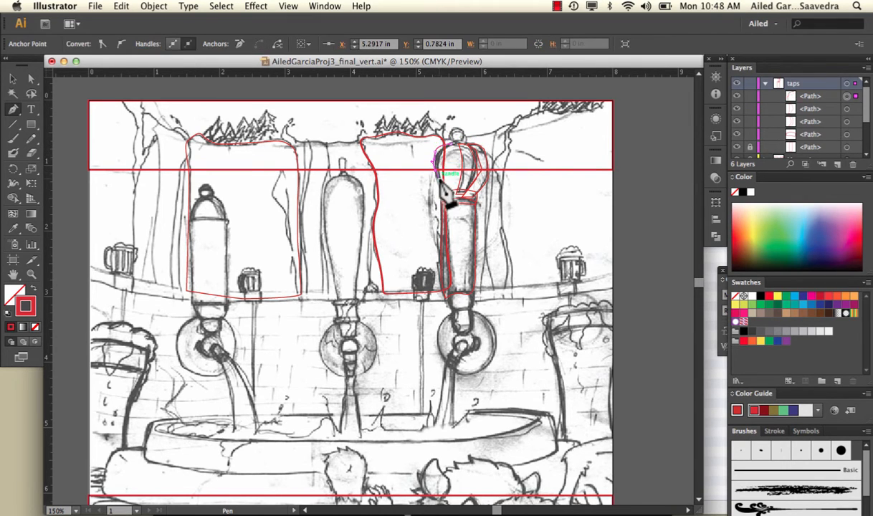
left_click_drag(447, 204, 458, 142)
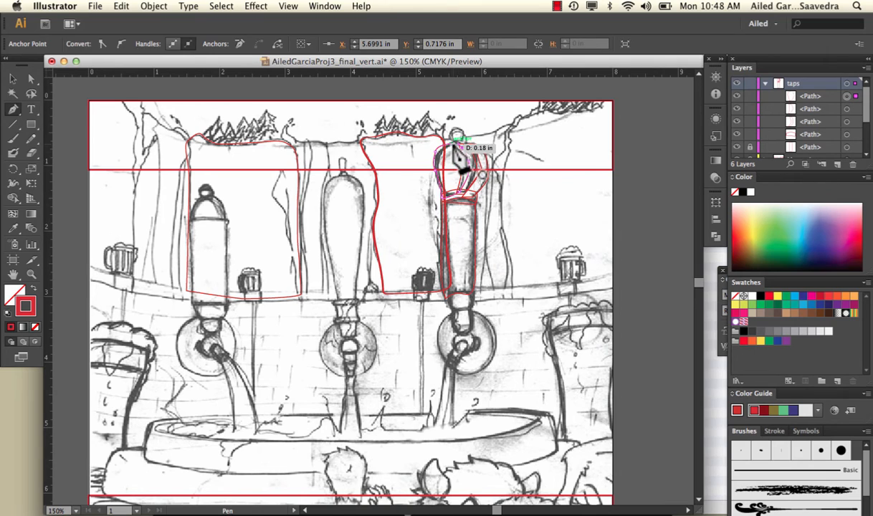
left_click(452, 144)
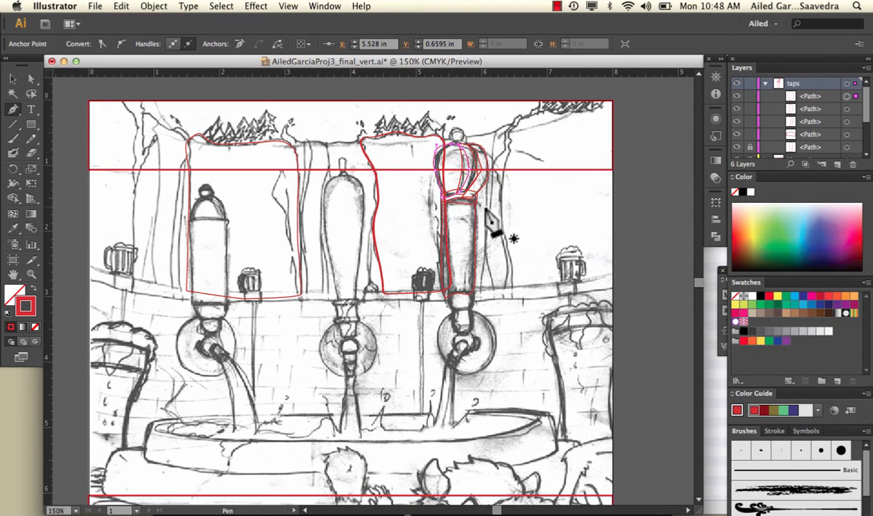
left_click(14, 78)
left_click(472, 123)
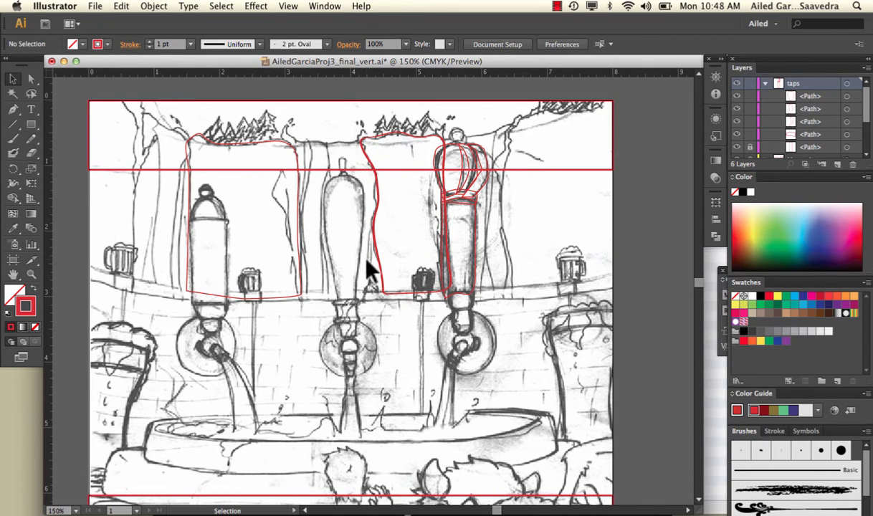
Step: Fill the left section of the rightmost tap's knob with light blue
left_click(451, 148)
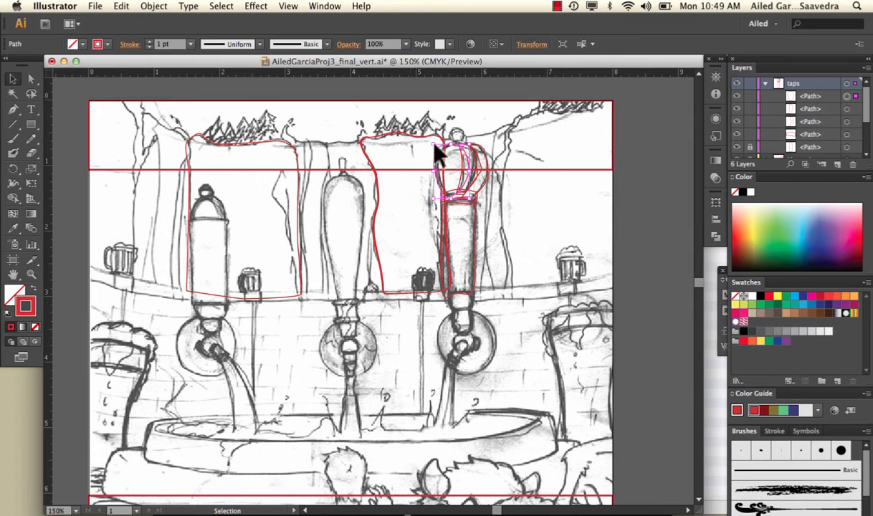
double_click(19, 294)
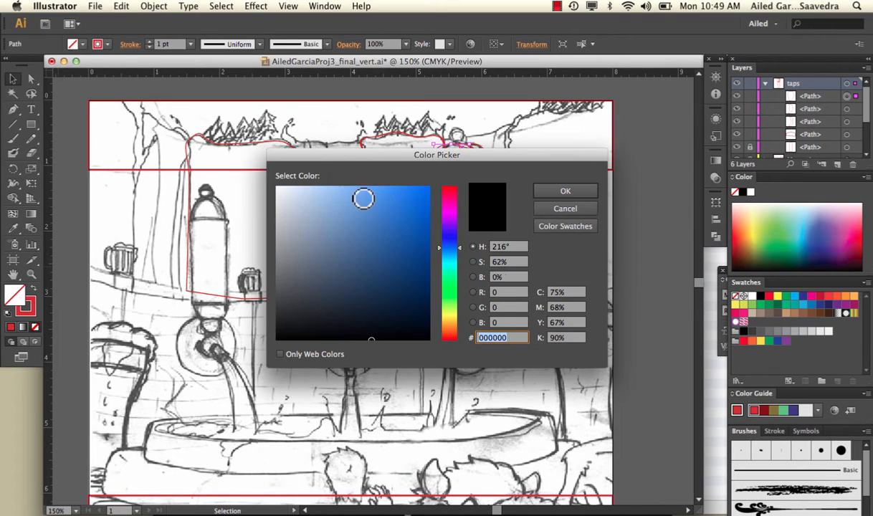
left_click_drag(363, 198, 349, 206)
left_click(566, 191)
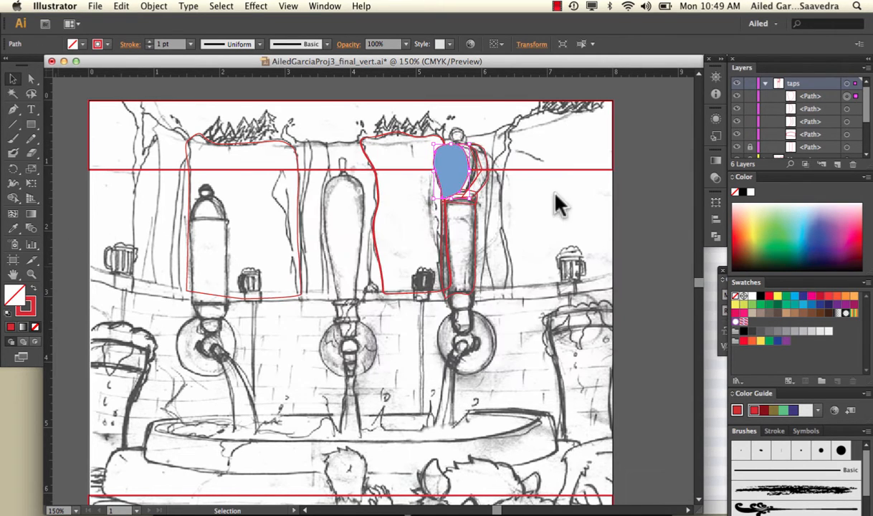
Step: Fill the knob's middle section with the medium blue 4477C1
left_click(477, 177)
left_click(479, 175)
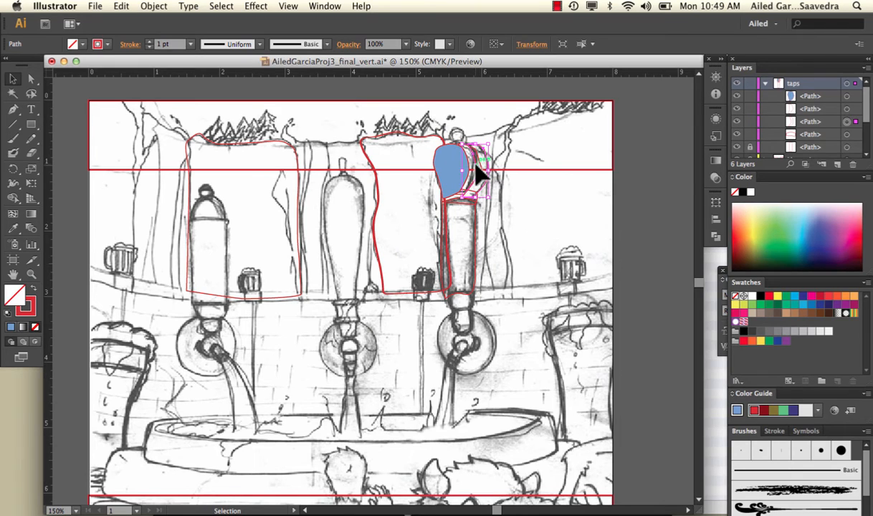
left_click(466, 187)
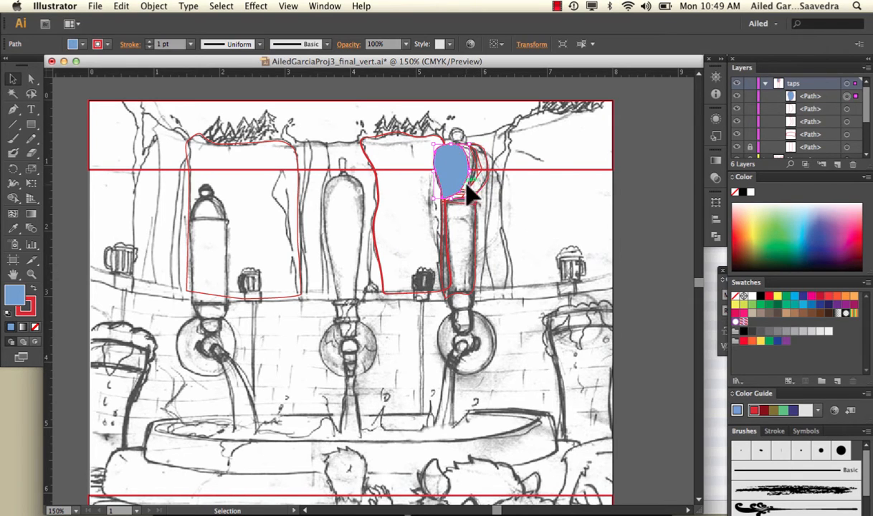
left_click(471, 188)
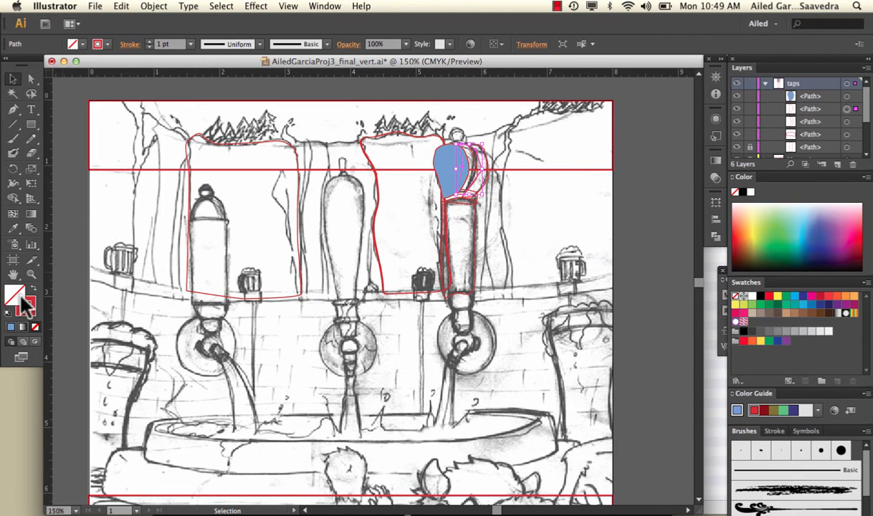
double_click(21, 298)
left_click(376, 223)
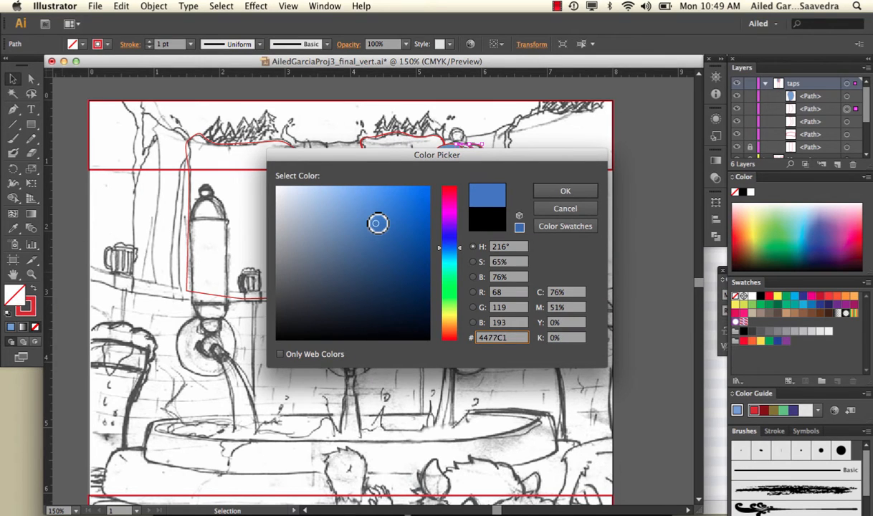
left_click(565, 192)
Step: Fill the knob's outer right section with the darker blue 275EA0, starting from the middle section's sampled colour
left_click(510, 172)
left_click(491, 179)
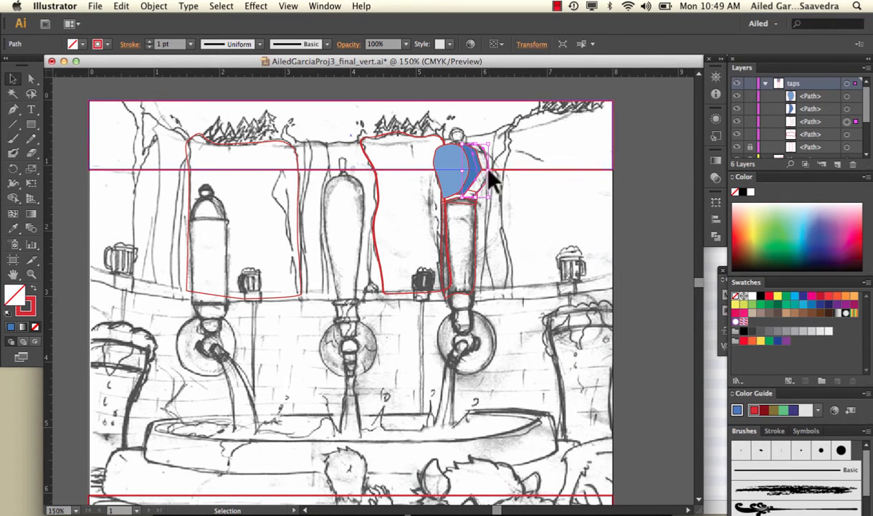
left_click(12, 228)
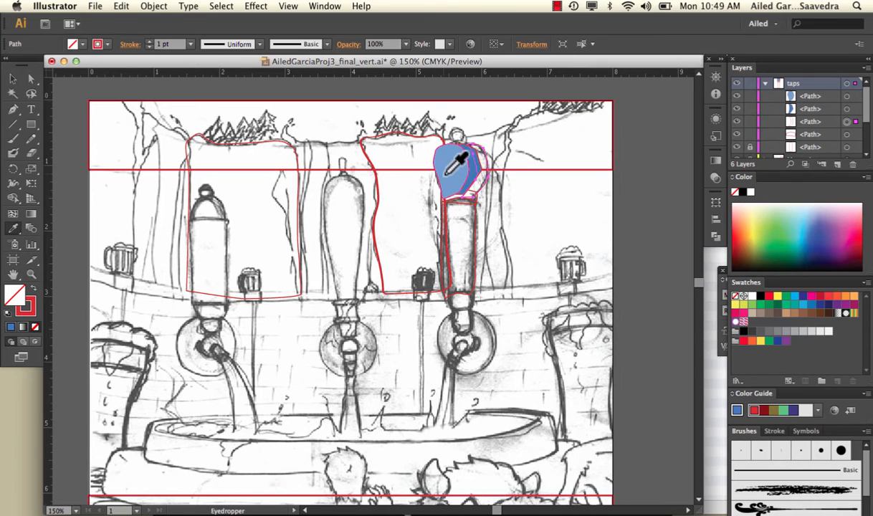
left_click(477, 158)
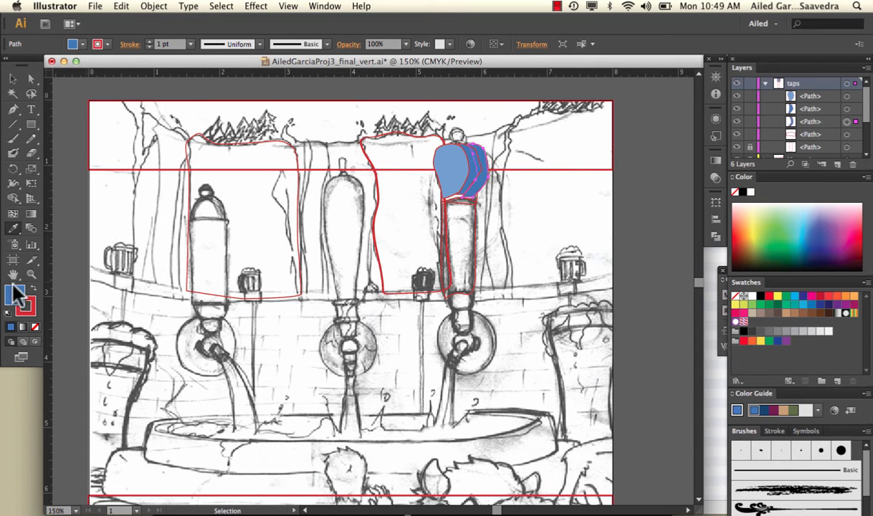
double_click(15, 290)
left_click(392, 243)
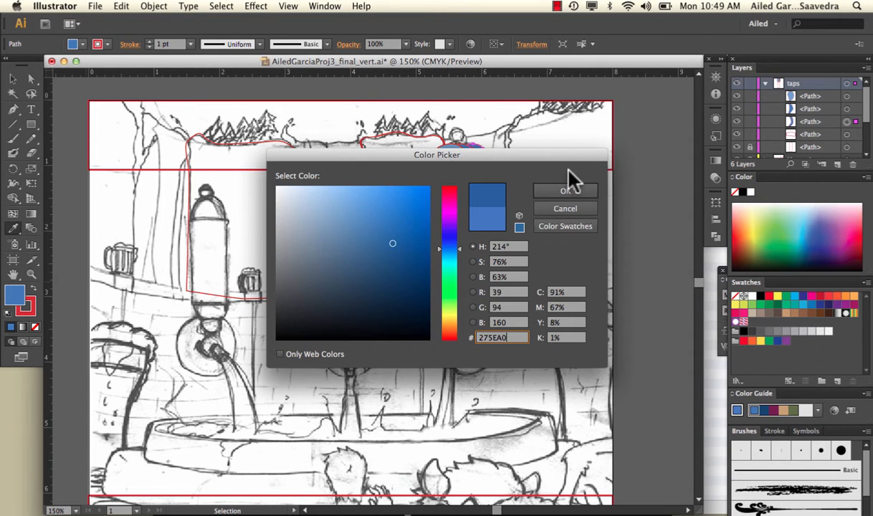
left_click(565, 191)
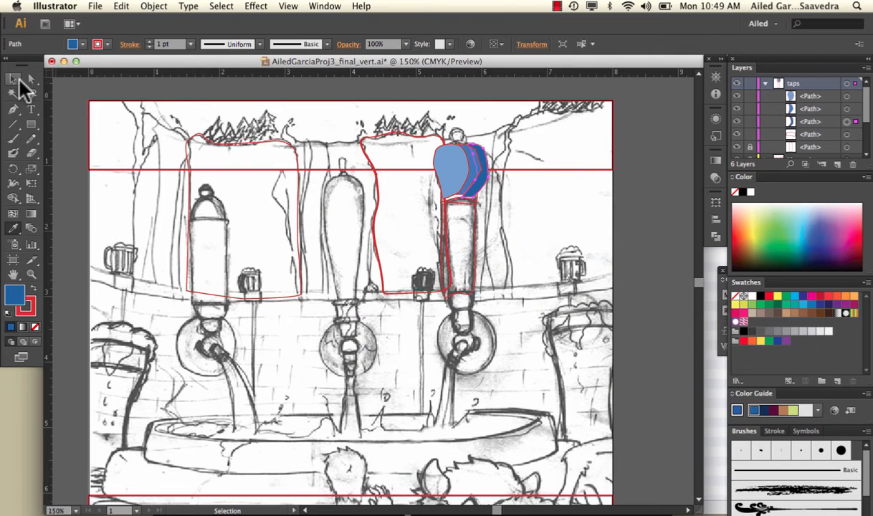
Step: Select all three filled knob sections together and remove their red stroke
left_click(20, 81)
left_click(461, 172)
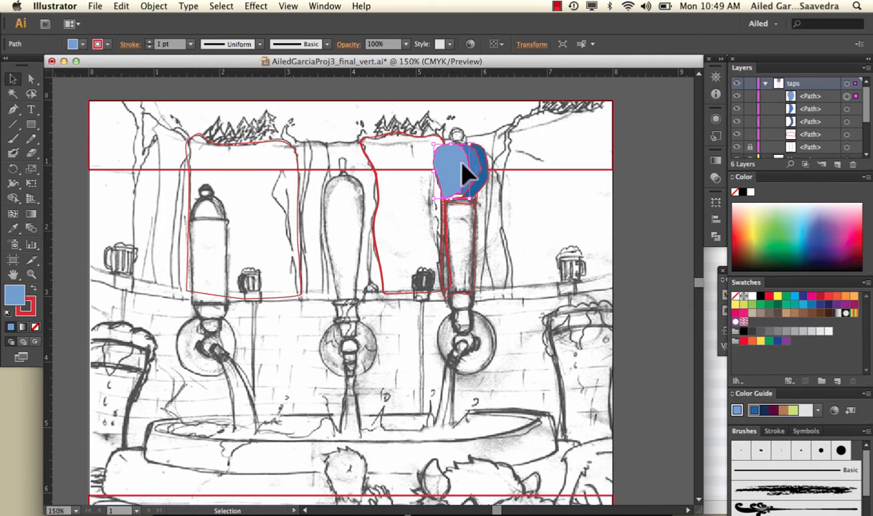
left_click(469, 164, "shift")
left_click(476, 165, "shift")
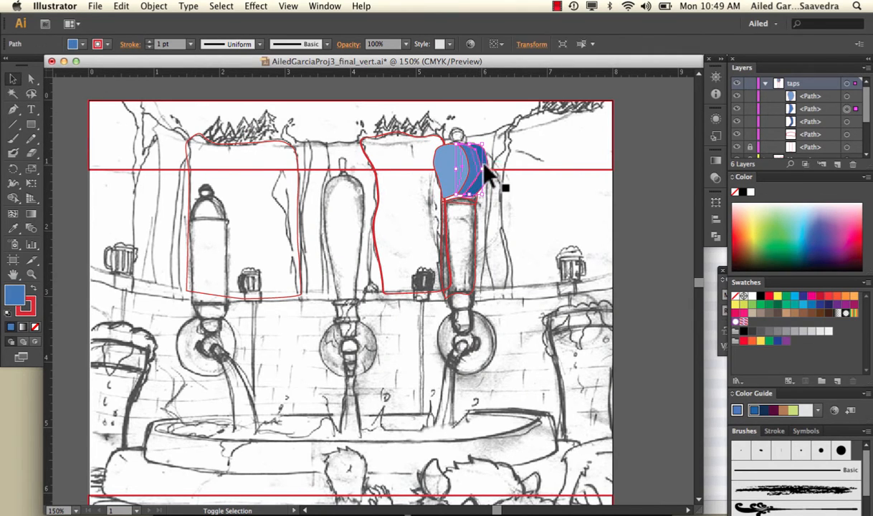
left_click(483, 164, "shift")
left_click(446, 169, "shift")
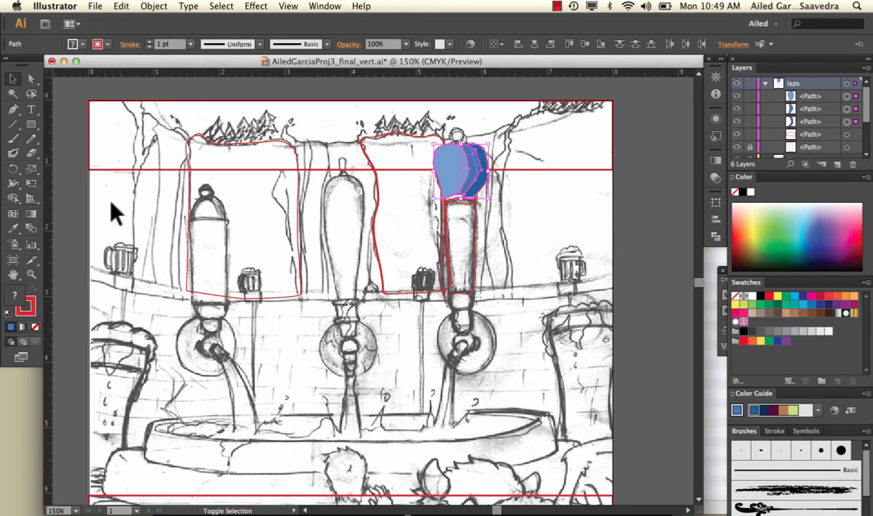
left_click(34, 327)
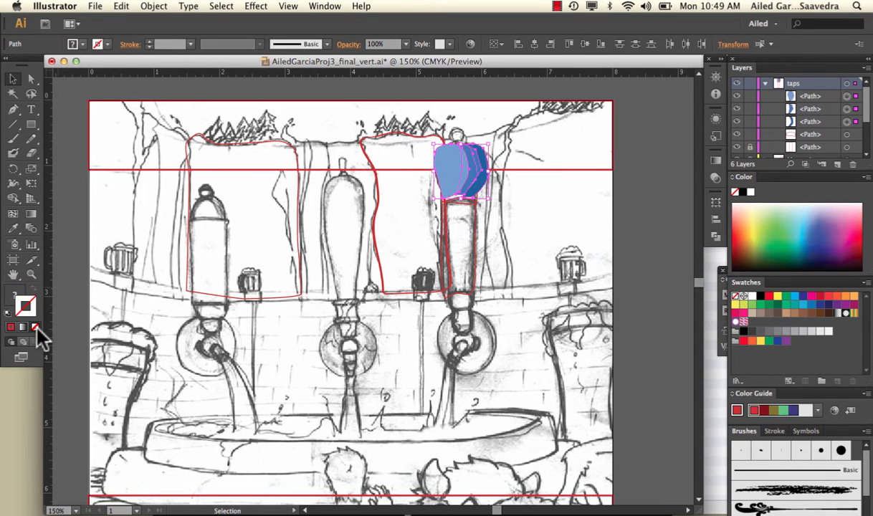
left_click(540, 197)
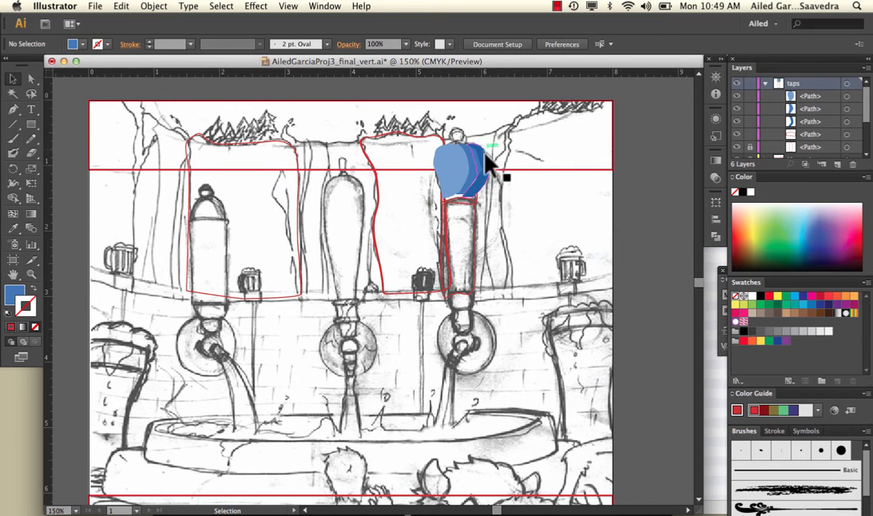
Step: Move the knob's outer right section to the top of the stacking order within the taps layer
key("super+equal")
key("super+equal")
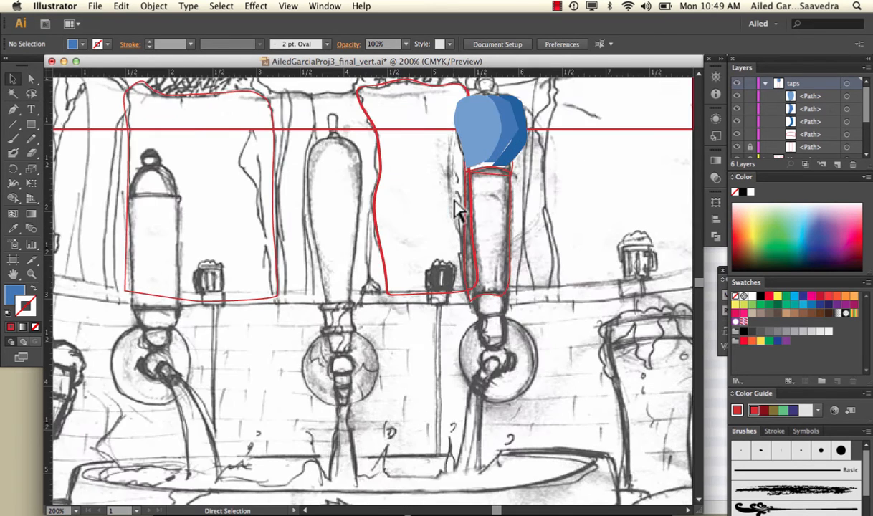
scroll(459, 210, "up", 5)
scroll(459, 210, "right", 3)
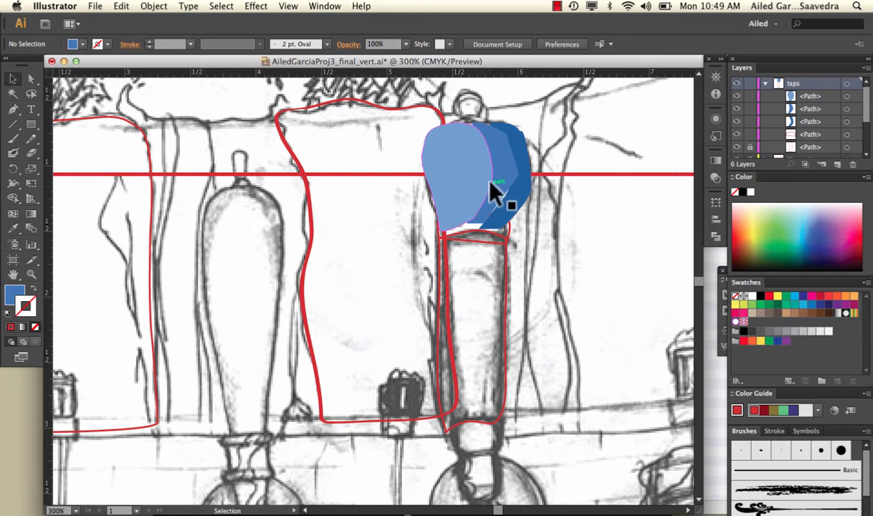
left_click(529, 187)
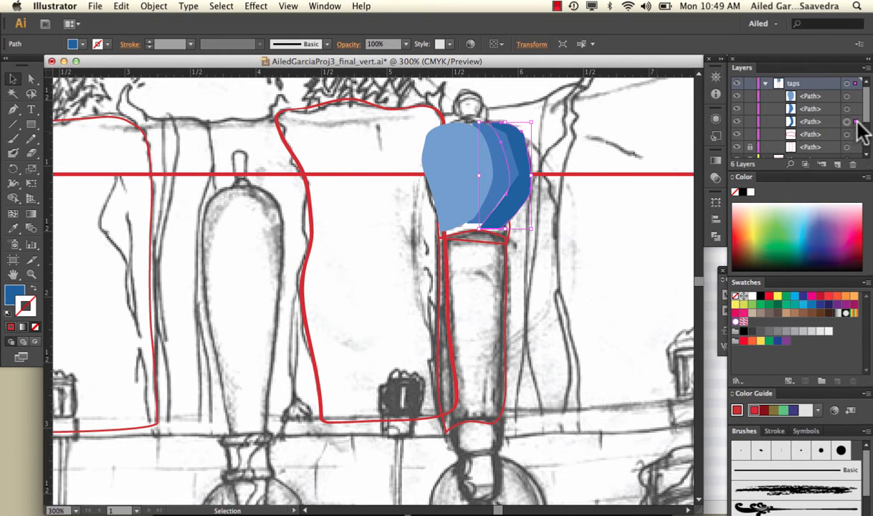
left_click_drag(821, 120, 820, 90)
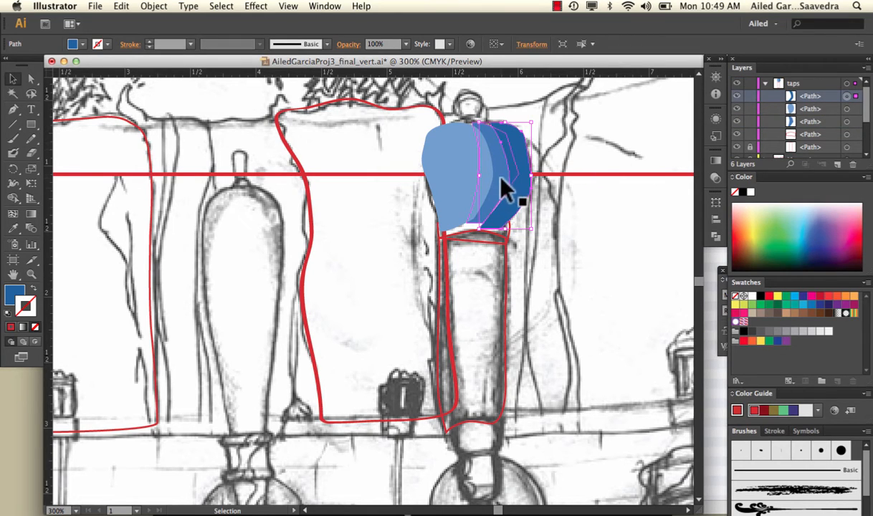
Step: Shift the middle knob section's lower right anchor point to the right so it tucks under the dark outer section
left_click(30, 80)
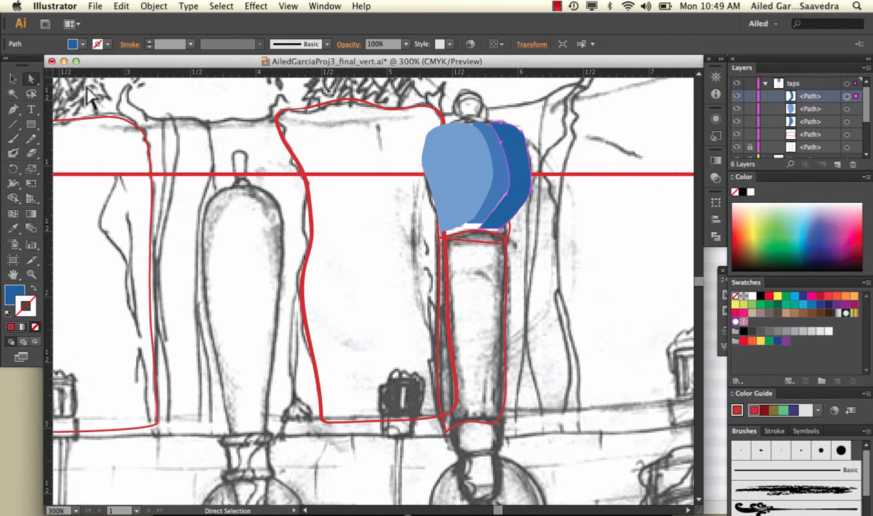
left_click(83, 85)
left_click(499, 196)
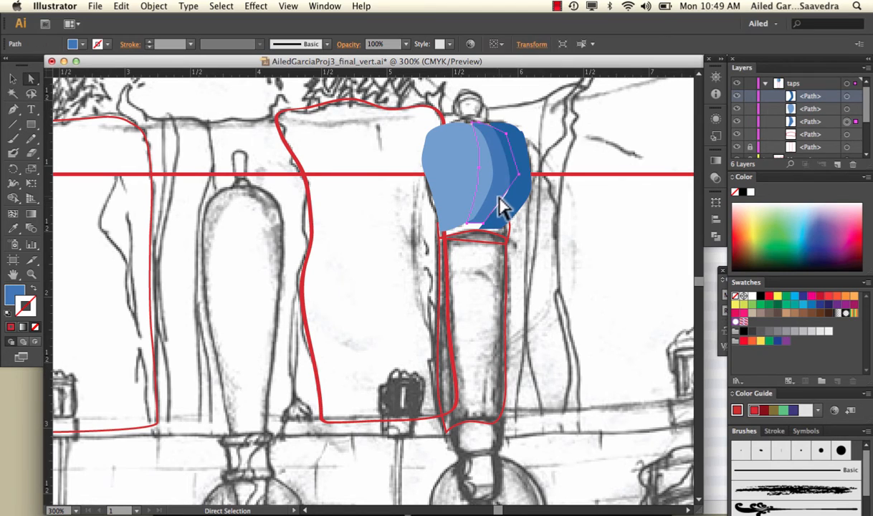
left_click(526, 199)
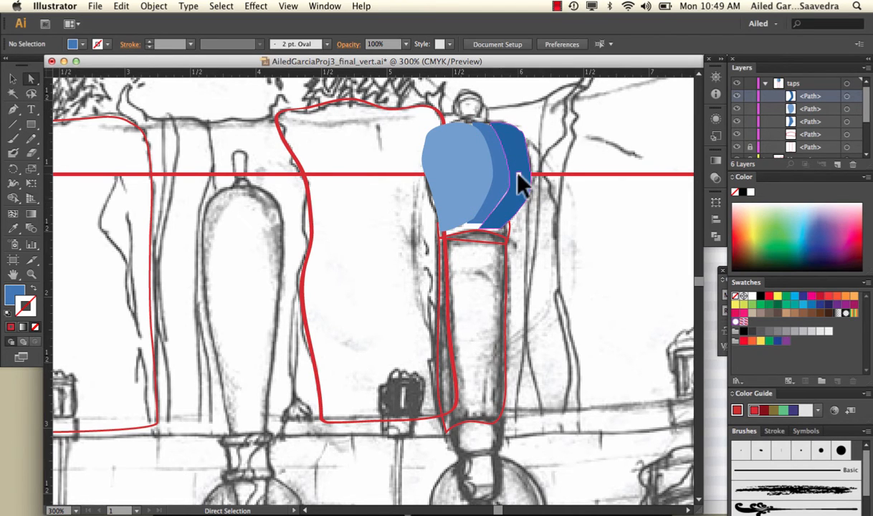
left_click(517, 174)
left_click(506, 181)
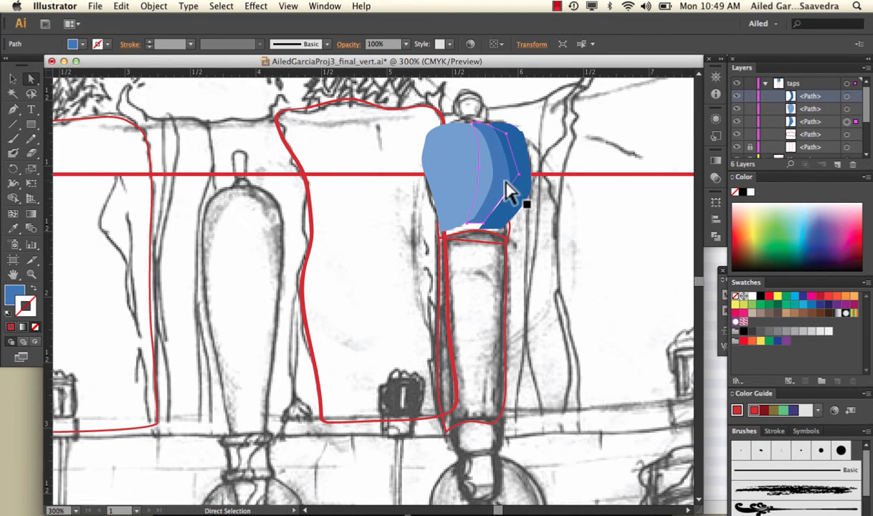
left_click(523, 231)
left_click(483, 228)
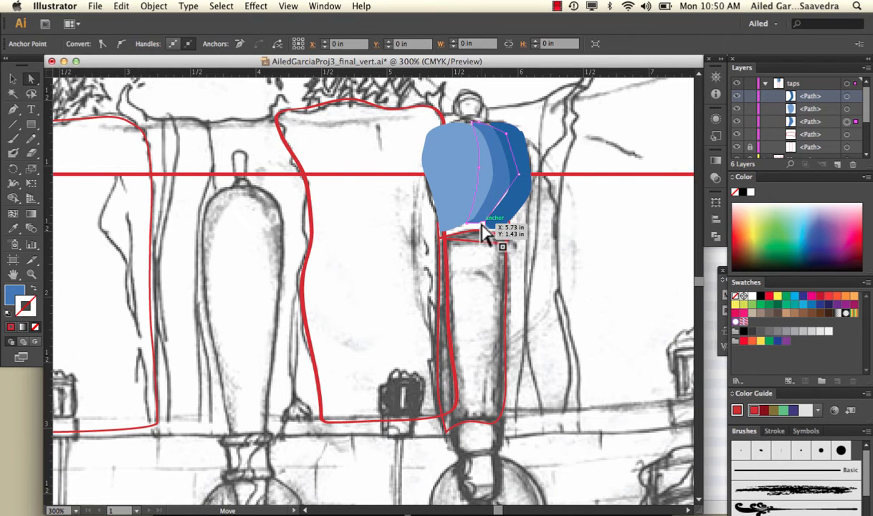
left_click_drag(483, 231, 497, 231)
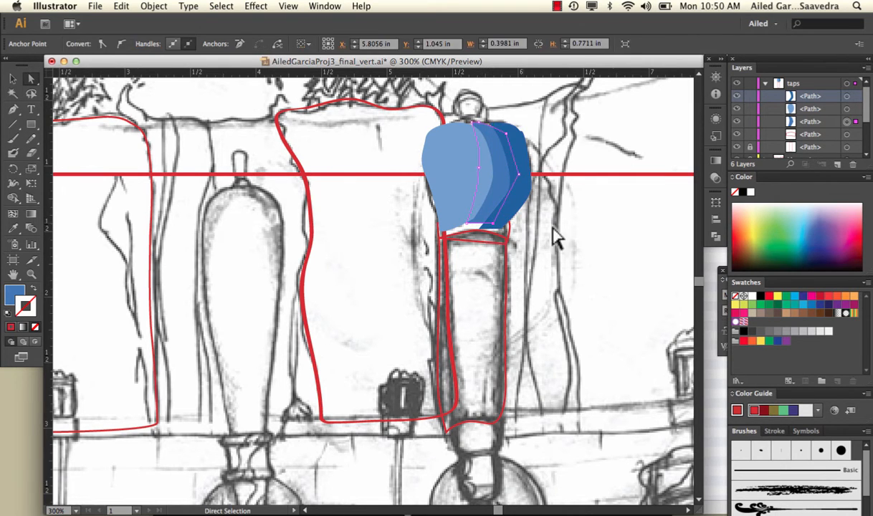
left_click(559, 239)
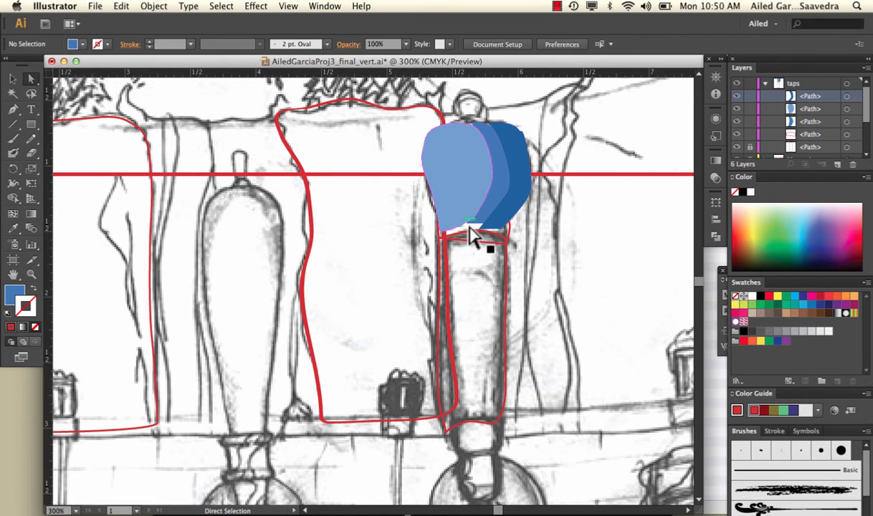
Step: Move the collar band's path to the top of the stacking order within the taps layer, above the knob sections
left_click(511, 227)
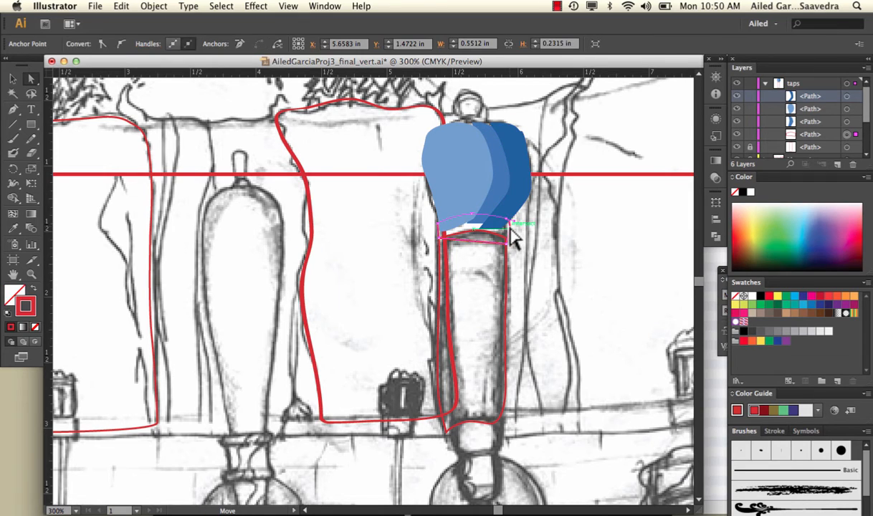
left_click_drag(805, 134, 799, 87)
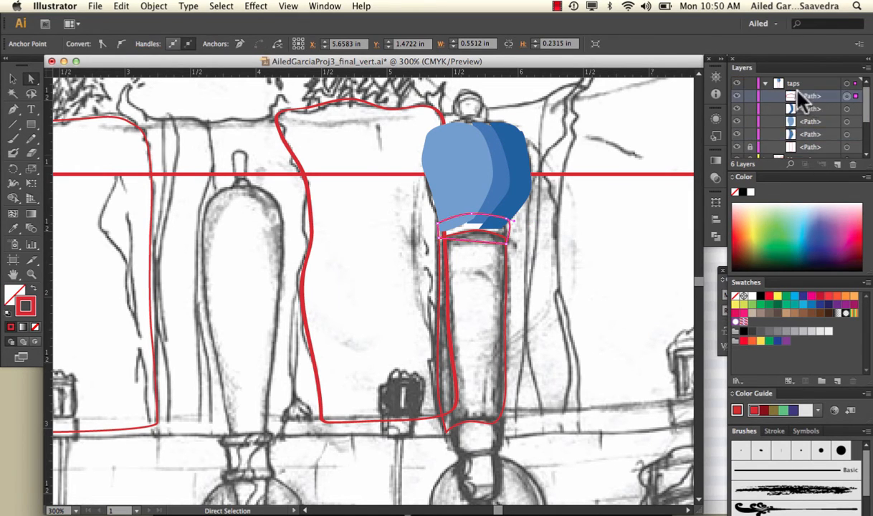
Step: Fill the collar band below the tap knob with grayish blue #8199B5 and remove its red stroke
double_click(17, 292)
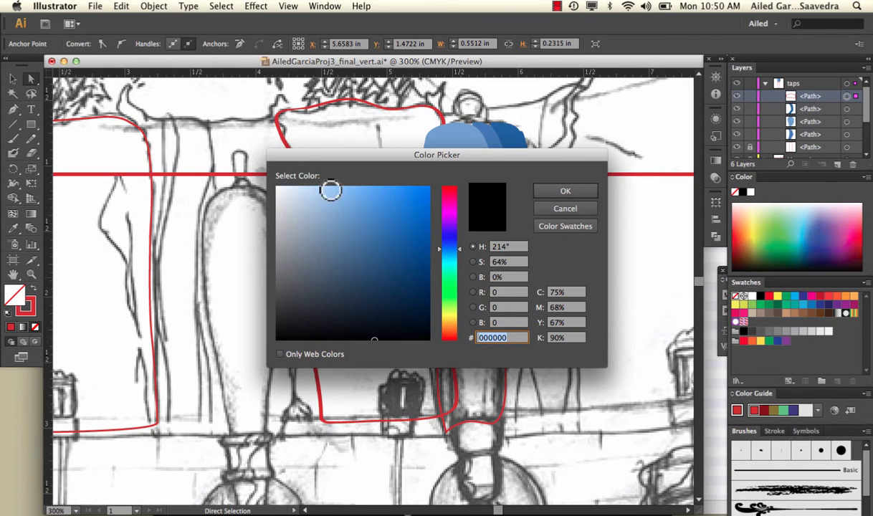
left_click_drag(323, 185, 322, 230)
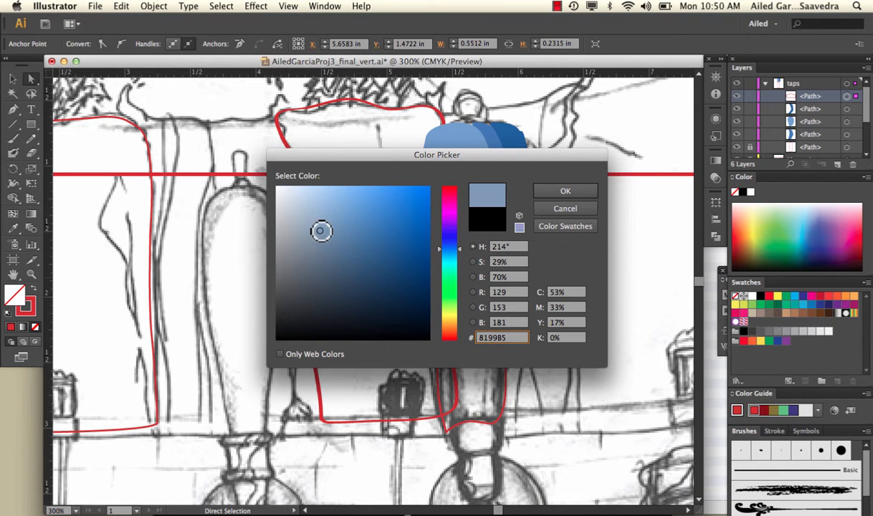
left_click(551, 194)
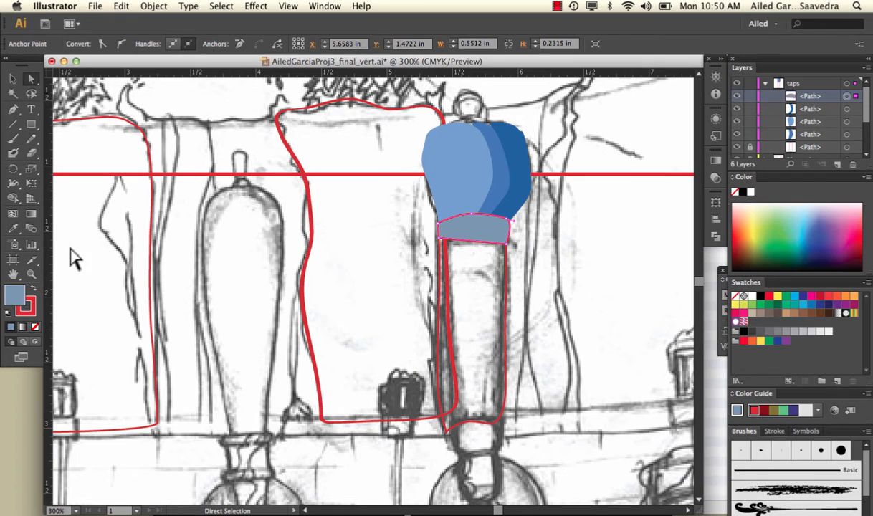
left_click(30, 308)
left_click(34, 327)
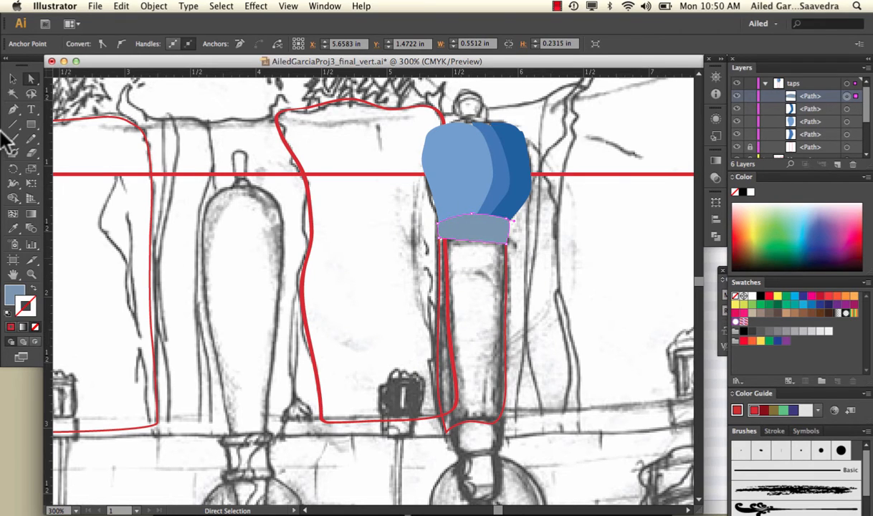
left_click(13, 79)
left_click(323, 230)
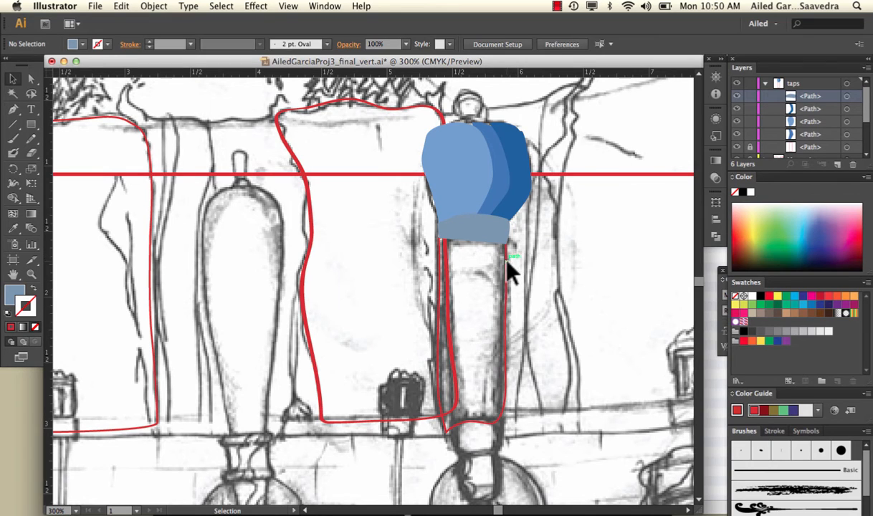
left_click(764, 83)
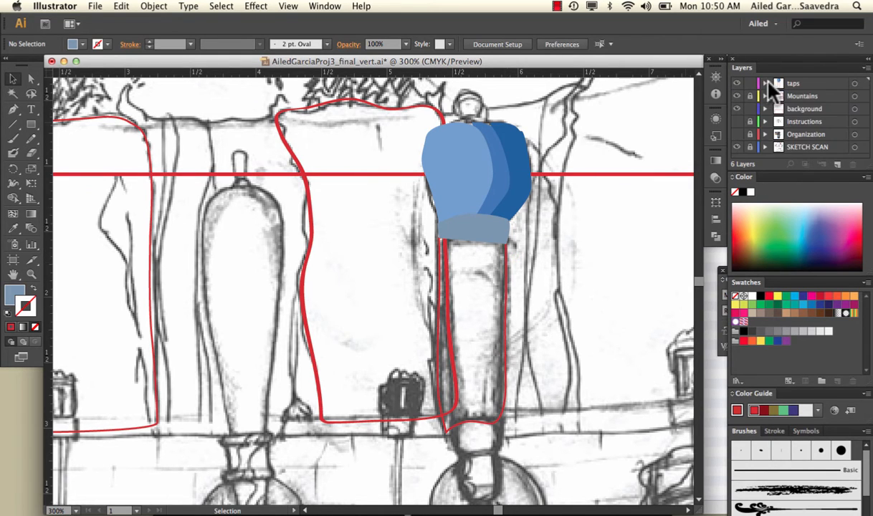
left_click(739, 122)
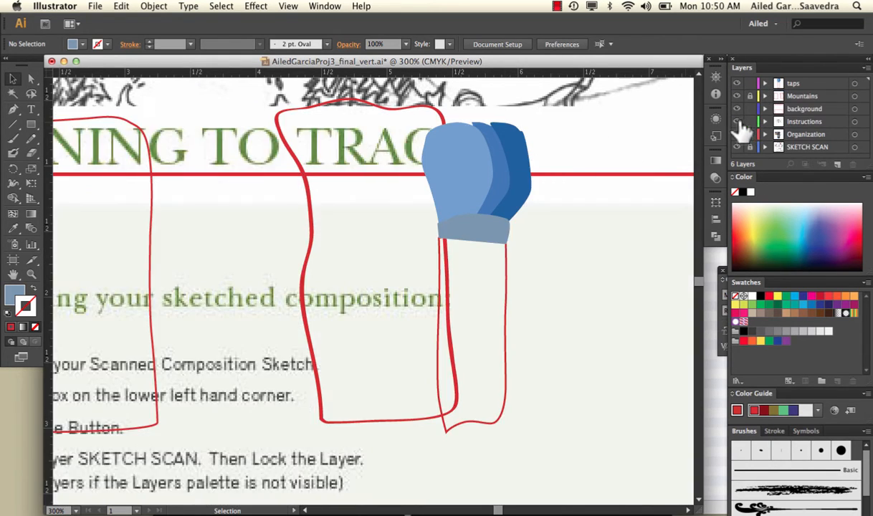
left_click(739, 122)
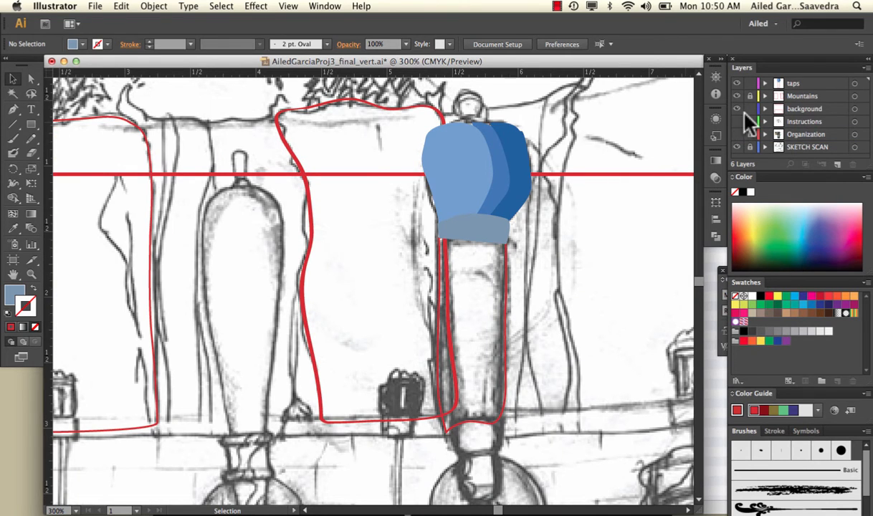
left_click(764, 83)
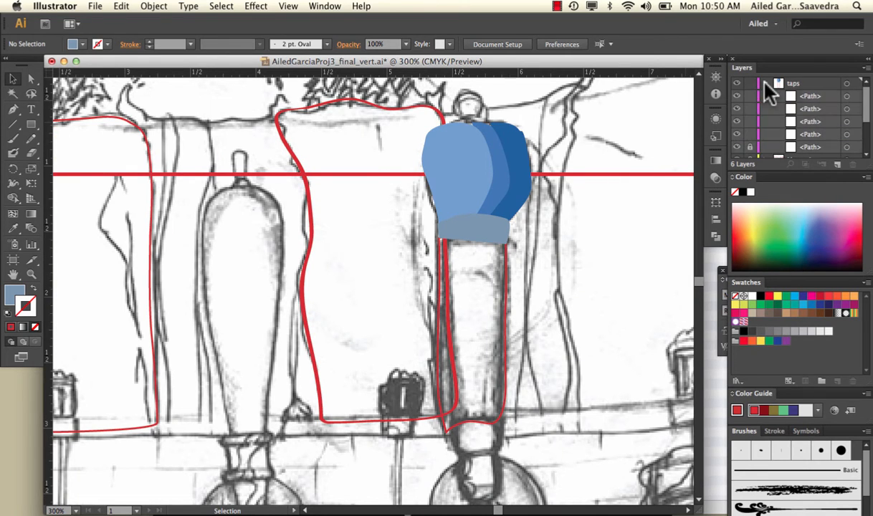
Step: Unlock the tap handle's path in the taps layer, fill it with dark blue #123156 and remove its red stroke
left_click(750, 147)
left_click(505, 263)
double_click(16, 294)
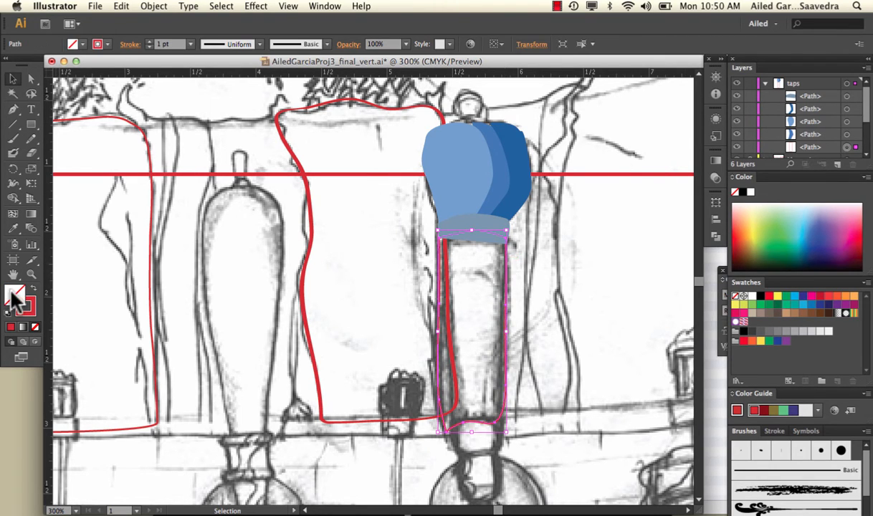
left_click_drag(354, 194, 407, 288)
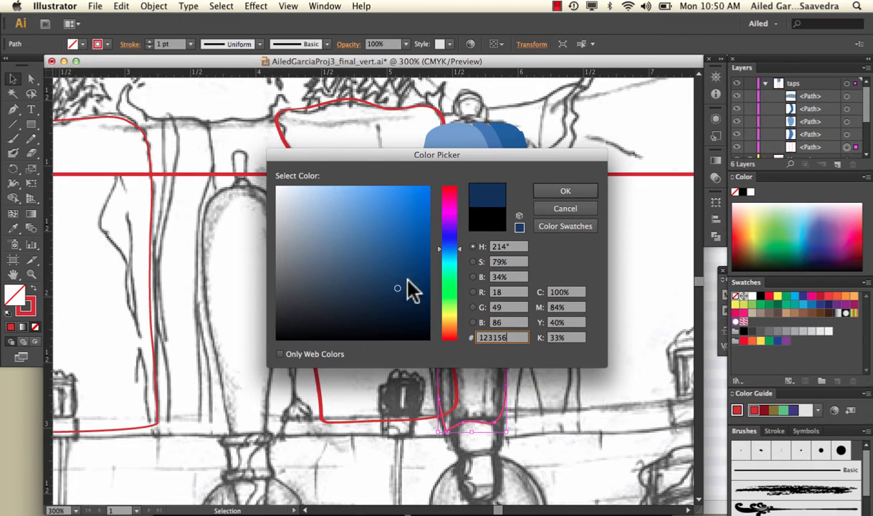
left_click(539, 192)
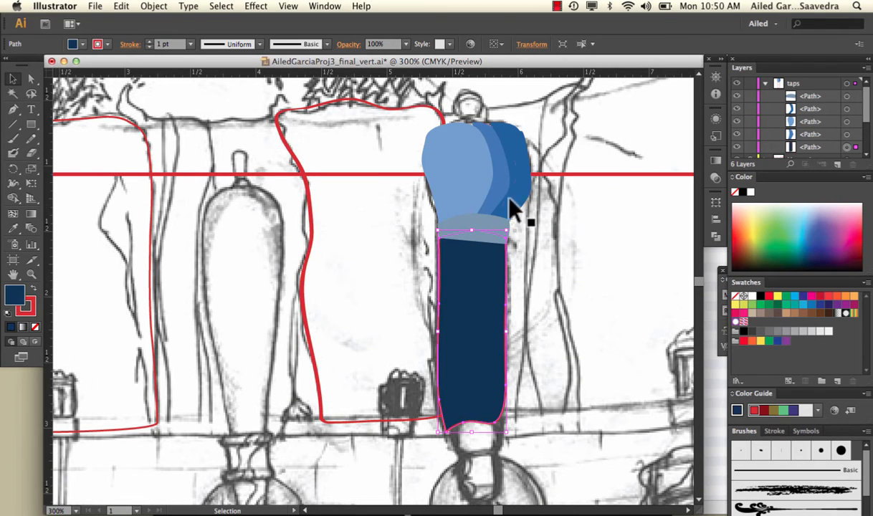
left_click(34, 326)
left_click(180, 307)
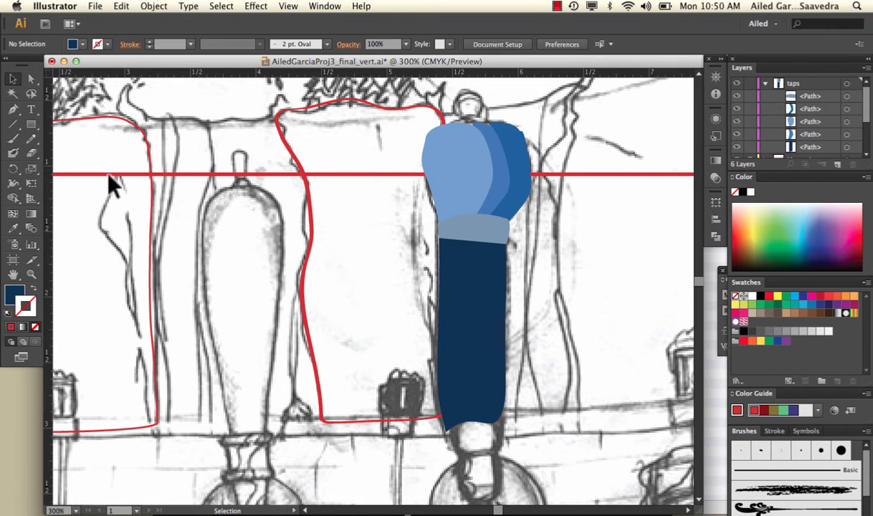
Step: Bulge the dark blue handle by pulling the middle anchor points of its right and left edges slightly outward
left_click(465, 291)
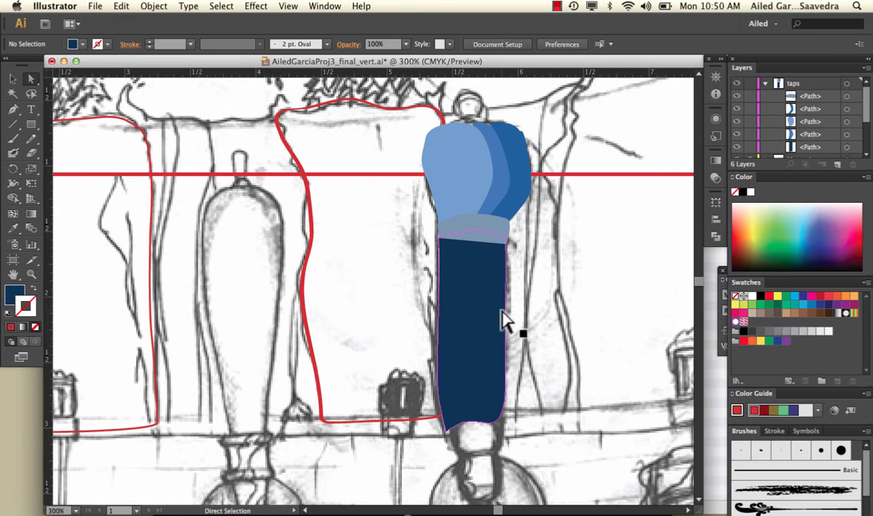
left_click_drag(504, 320, 515, 310)
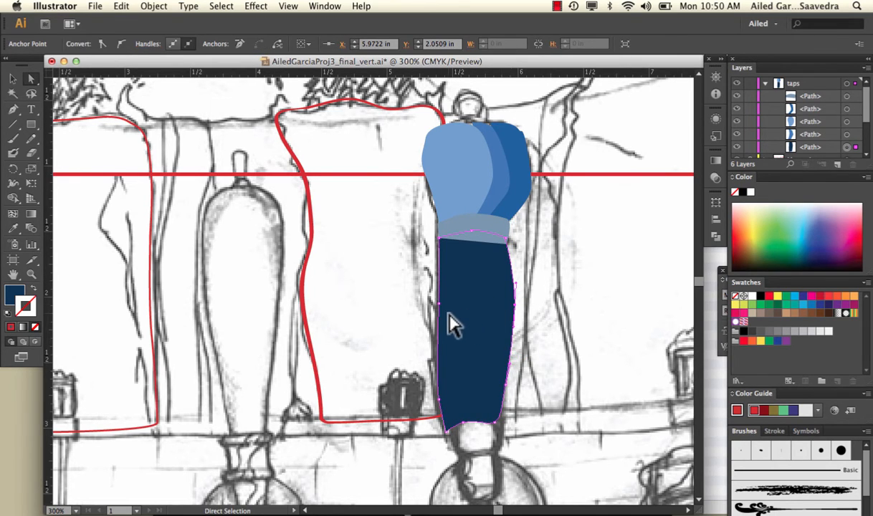
left_click_drag(440, 304, 433, 311)
left_click(565, 296)
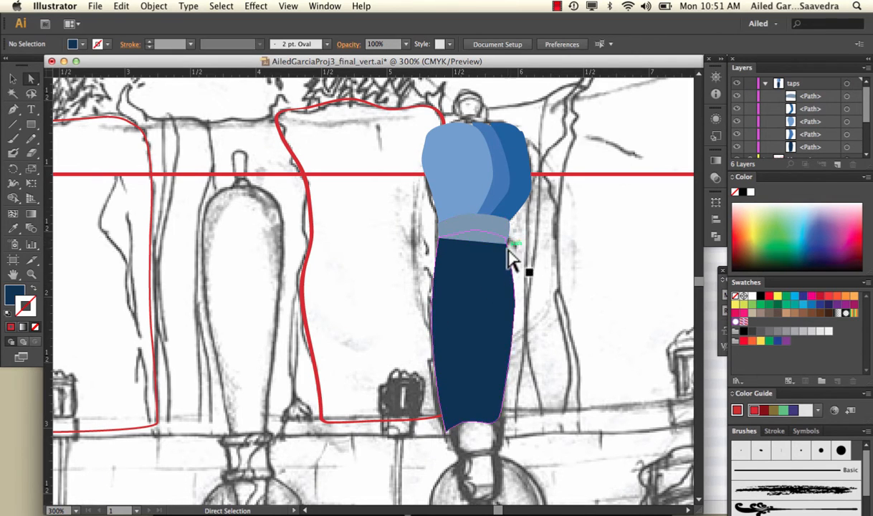
Step: Move the collar band's lower right anchor point slightly outward to align with the handle's edge
mouse_move(510, 250)
left_mouse_down()
mouse_move(511, 239)
mouse_move(513, 246)
left_mouse_up()
left_click(520, 229)
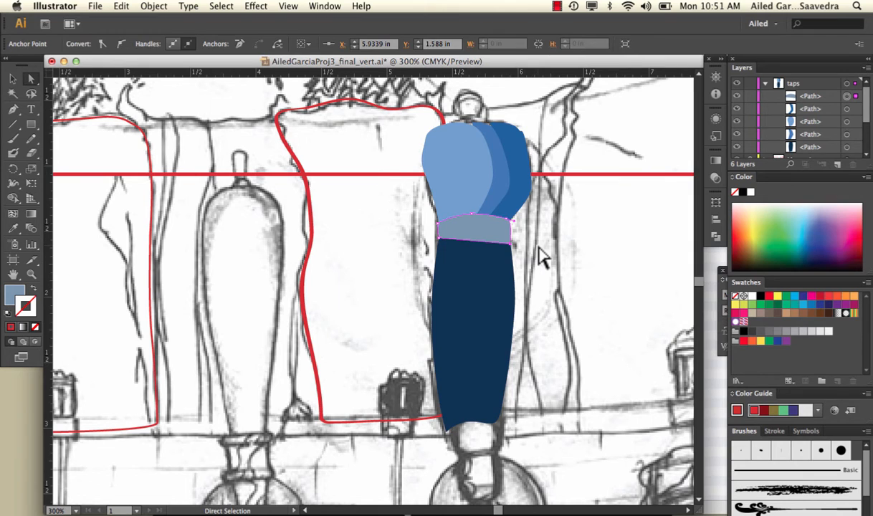
left_click(529, 246)
Step: Move the dark blue handle's path to the top of the stacking order within the taps layer, above the collar band
key("super+minus")
key("super+minus")
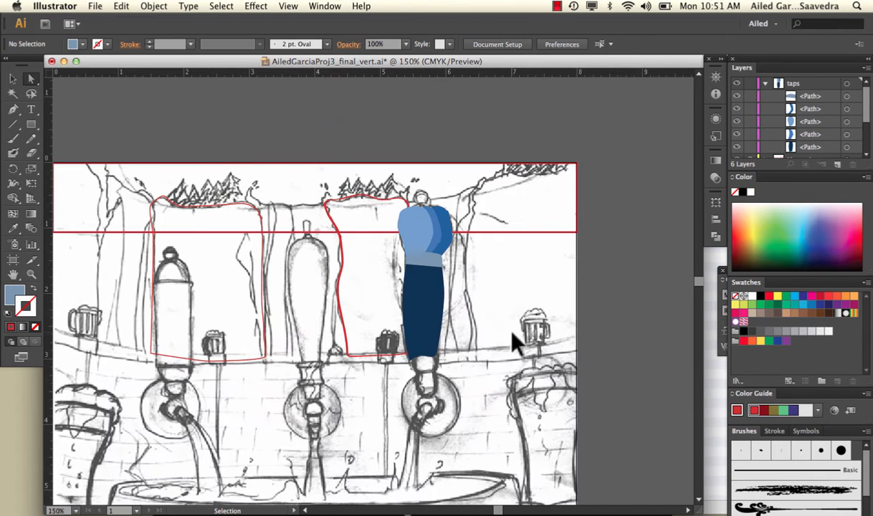
left_click(430, 274)
left_click(477, 269)
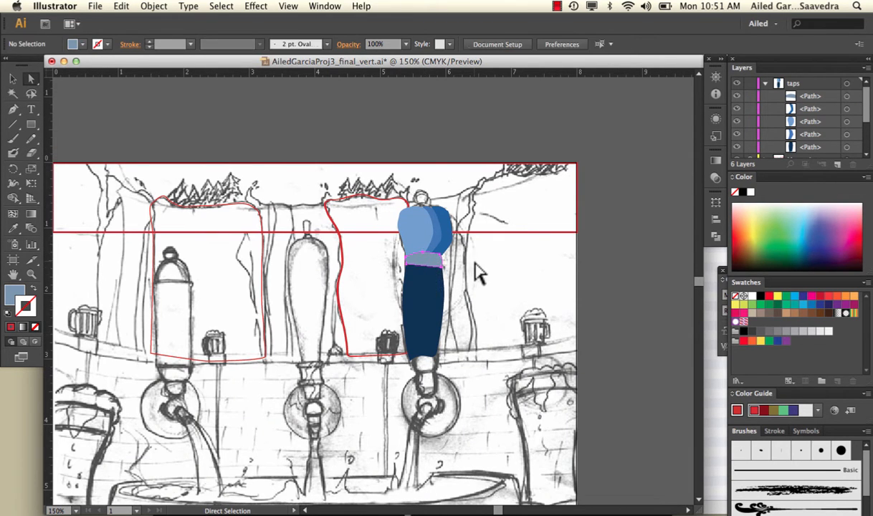
left_click(418, 280)
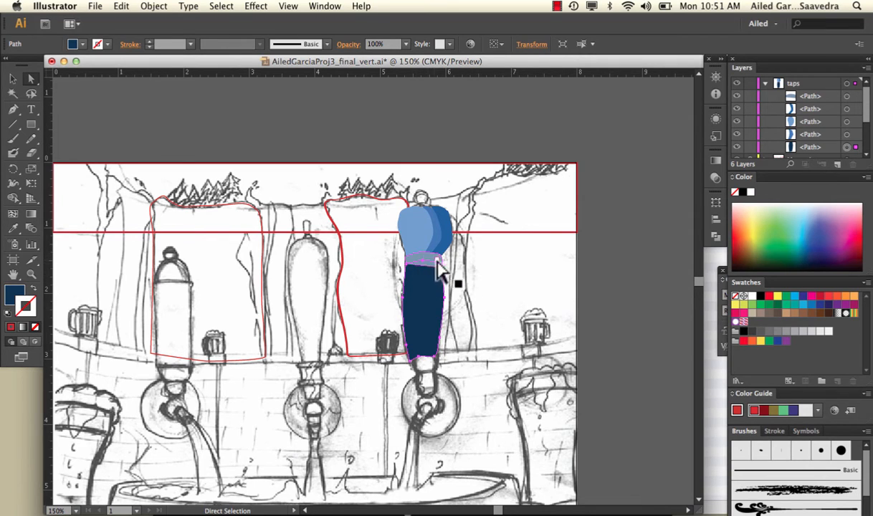
left_click(441, 276)
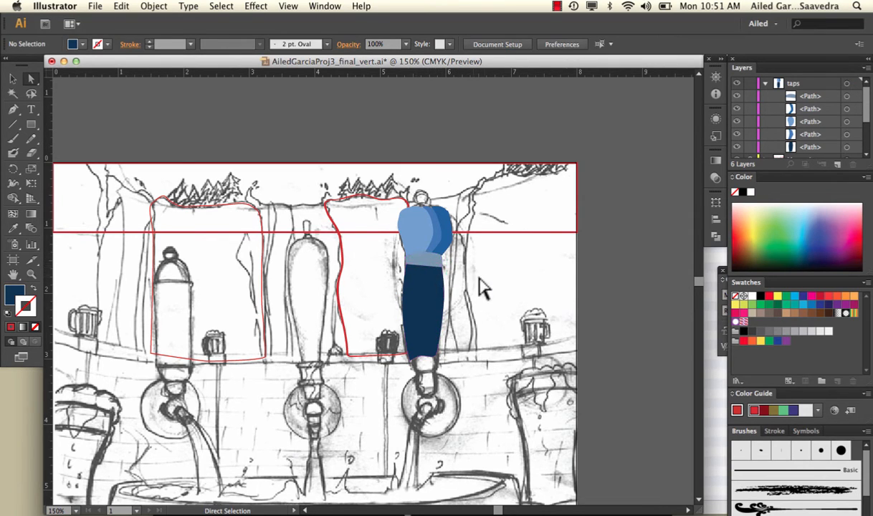
left_click(440, 296)
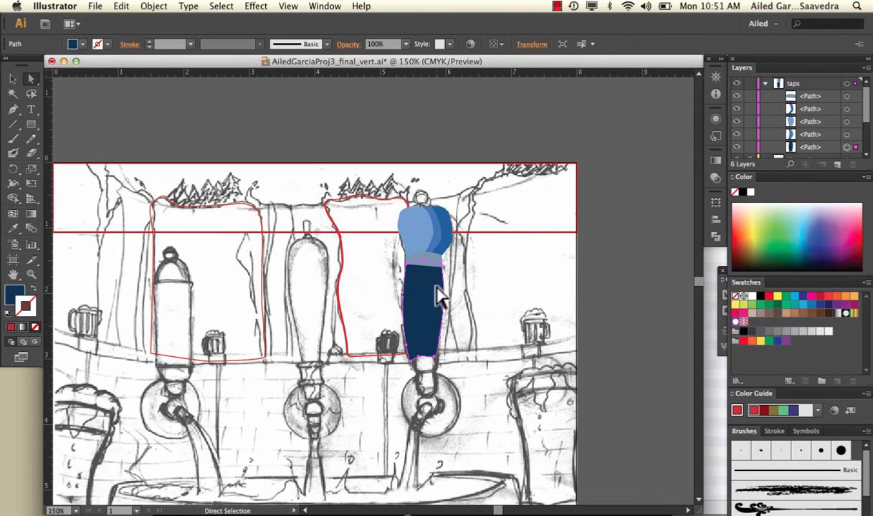
left_click_drag(794, 147, 813, 90)
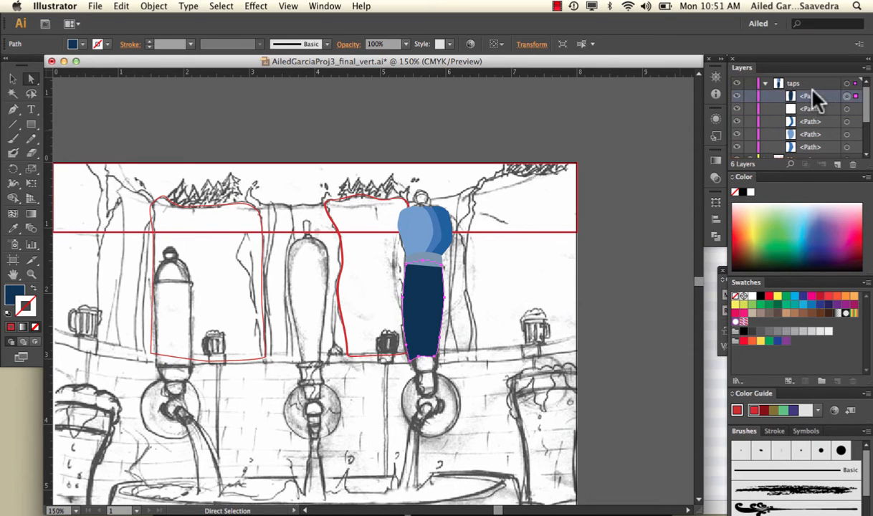
left_click(645, 271)
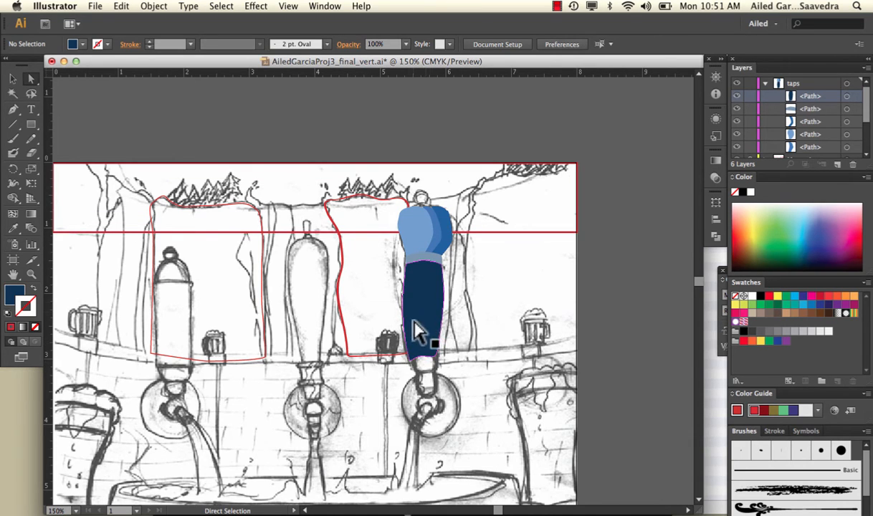
Step: Trace the right side and bottom edge of the neck piece below the handle with dark blue Paintbrush strokes
left_click(13, 139)
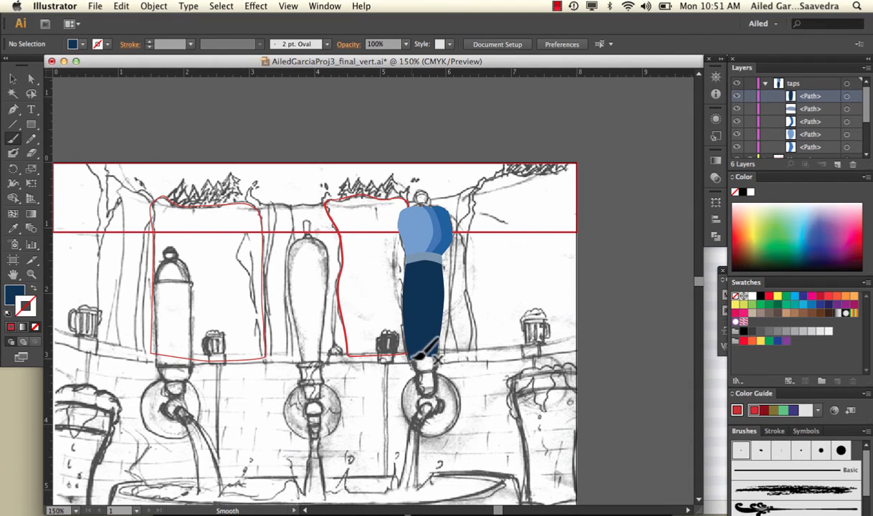
mouse_move(420, 356)
left_mouse_down()
mouse_move(451, 347)
mouse_move(438, 372)
left_mouse_up()
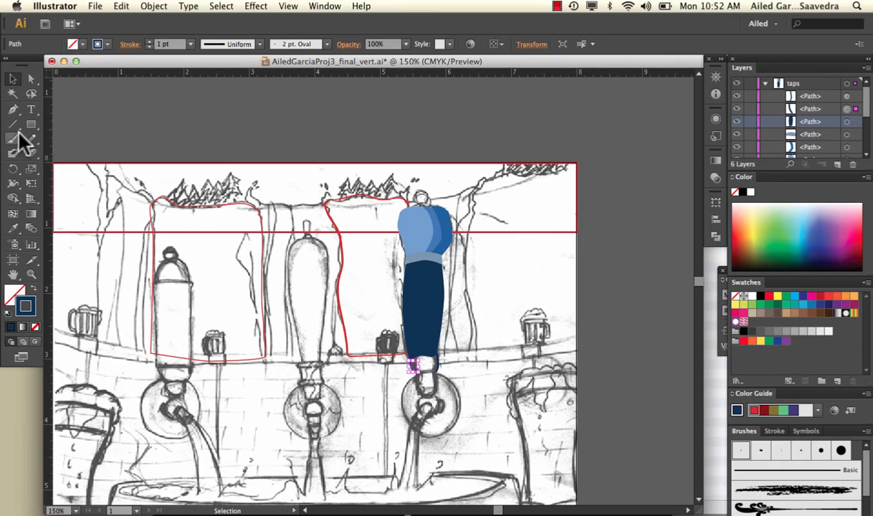
left_click(15, 139)
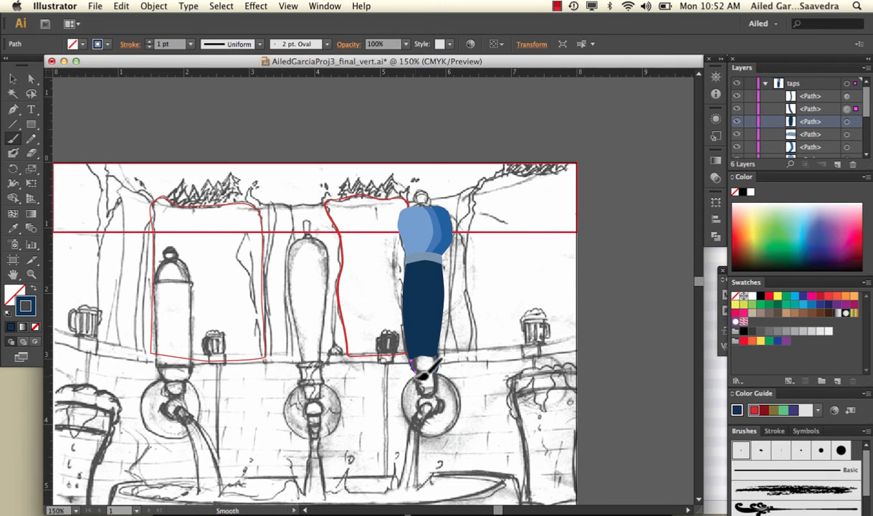
left_click_drag(415, 377, 438, 376)
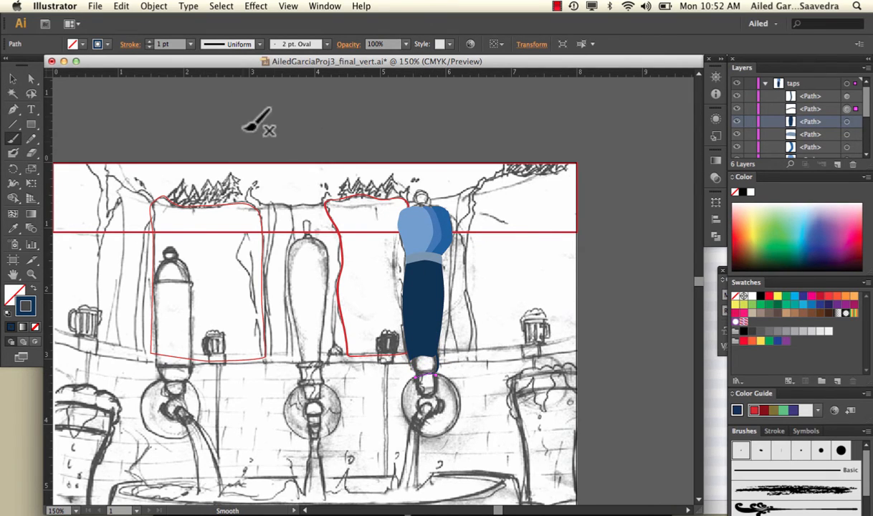
left_click(29, 76)
left_click(377, 351)
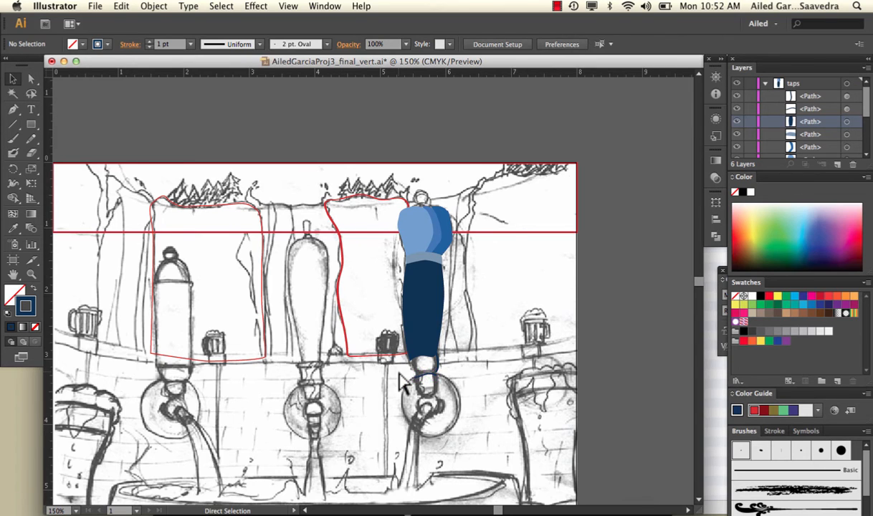
Step: Trace the left side of the neck piece with a Paintbrush stroke from its bottom edge up to the handle
key("super+plus")
key("super+plus")
scroll(400, 371, "down", 2)
scroll(399, 371, "right", 1)
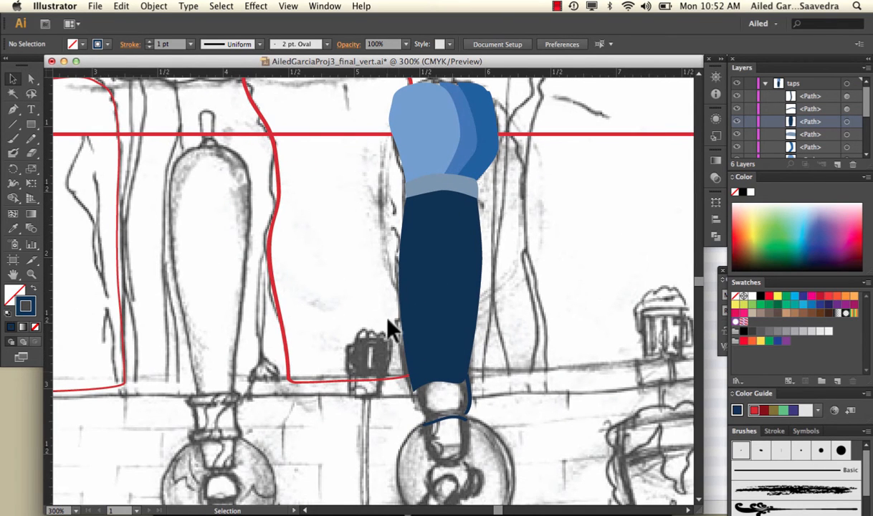
left_click(13, 139)
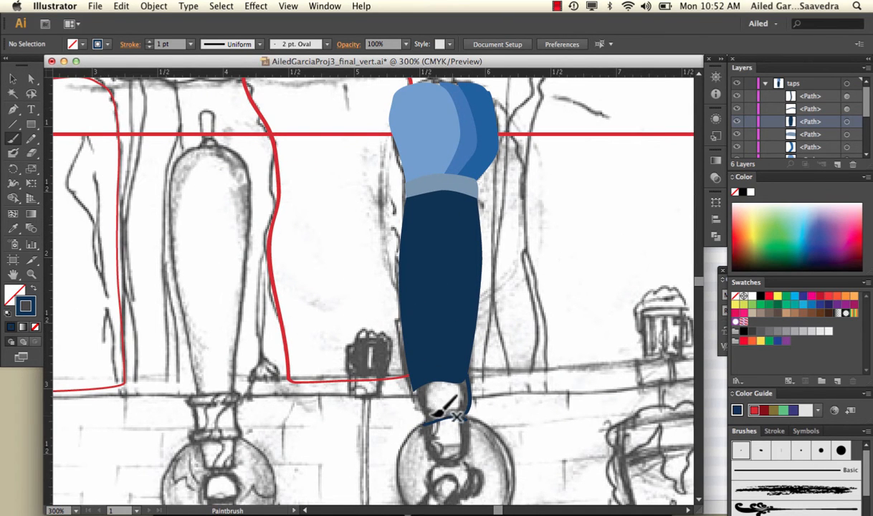
left_click_drag(435, 414, 403, 374)
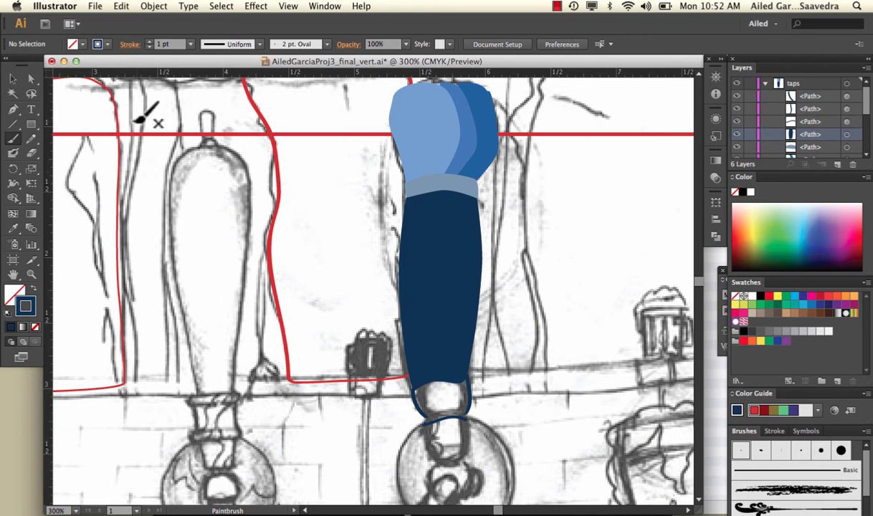
Step: Fill the three traced strokes of the neck piece below the right tap's handle with light blue 82B6F4
left_click(13, 78)
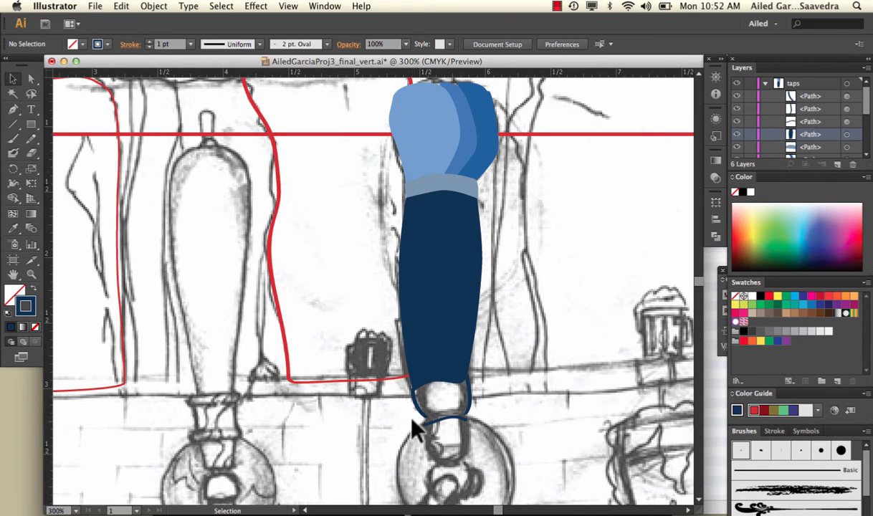
left_click(415, 413)
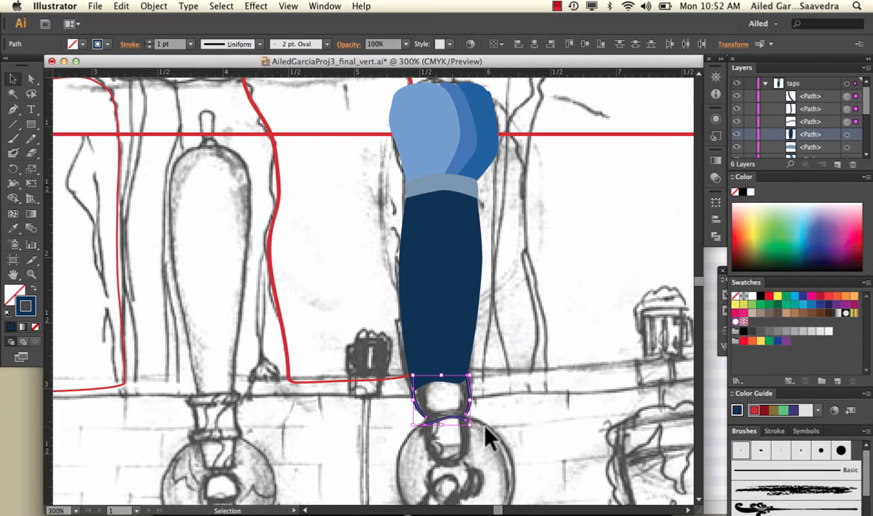
double_click(16, 290)
left_click(349, 189)
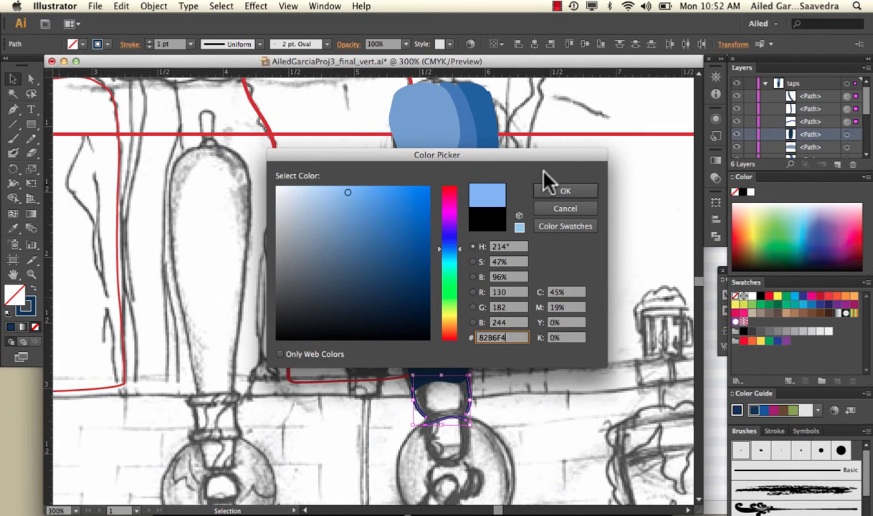
left_click(565, 191)
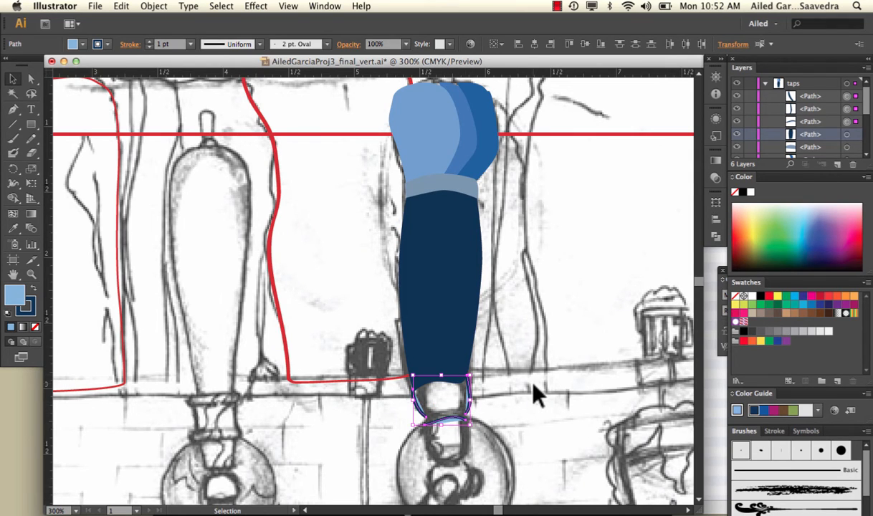
Step: Connect the neck piece's left side stroke to the left end of its bottom edge stroke using the Pen tool
scroll(533, 387, "down", 2)
key("a")
key("super+equal")
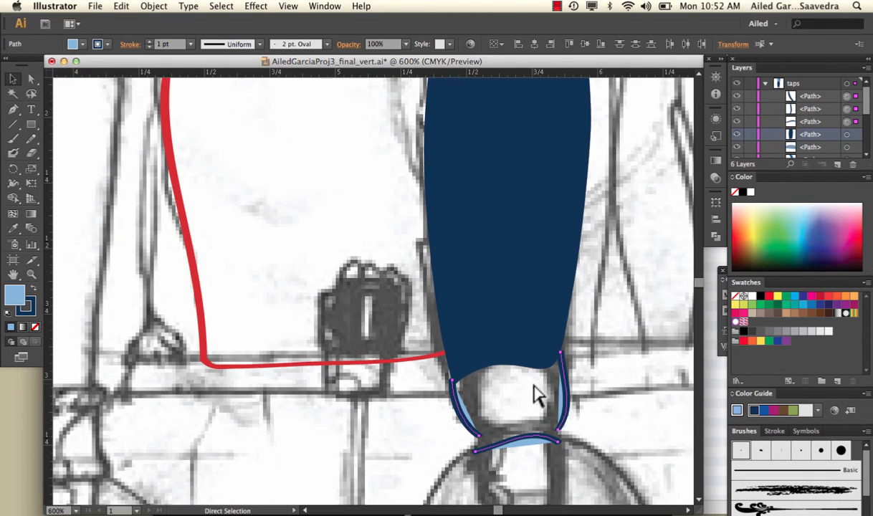
key("v")
scroll(536, 393, "down", 3)
scroll(536, 393, "right", 1)
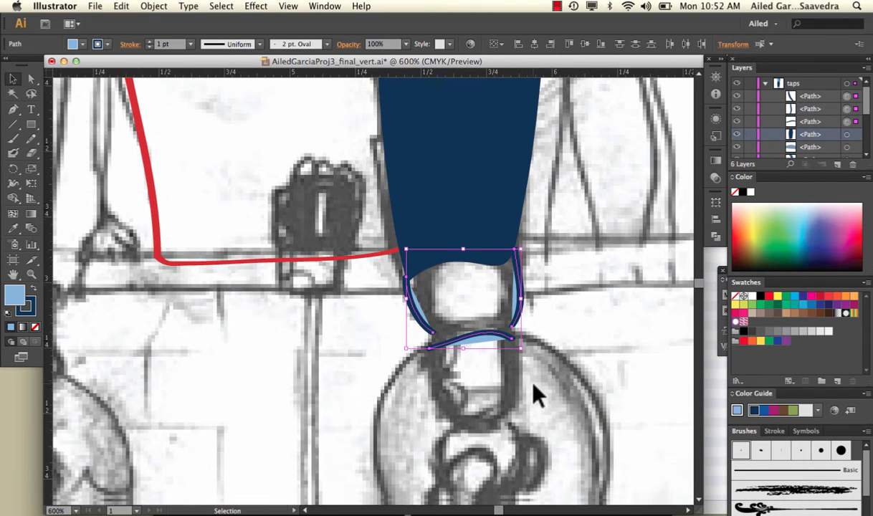
scroll(537, 393, "down", 1)
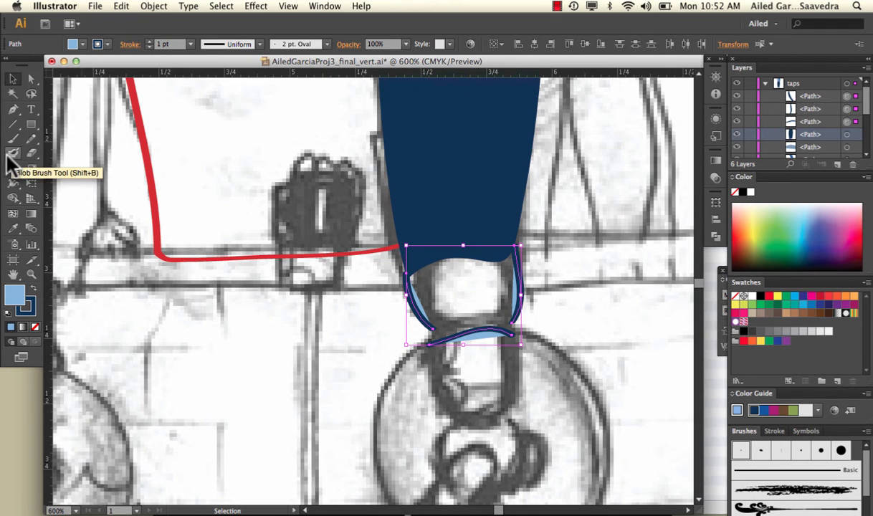
left_click(14, 109)
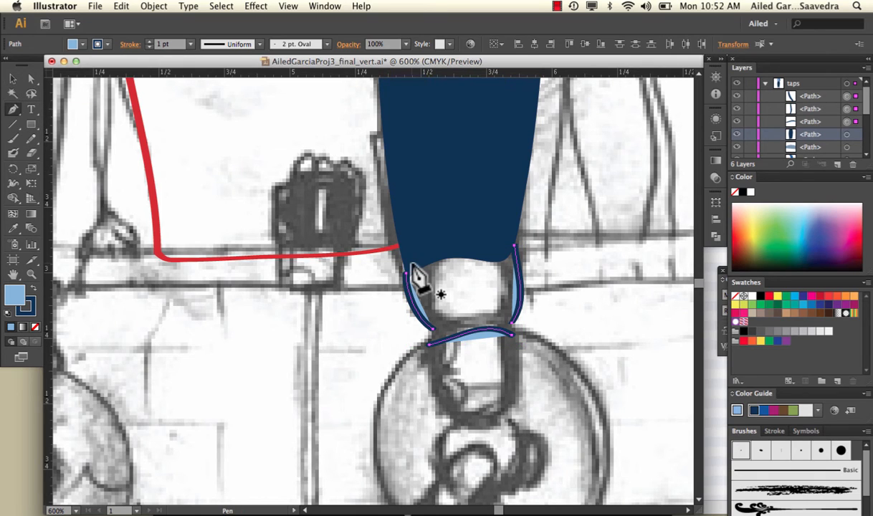
left_click_drag(432, 334, 429, 347)
left_click(429, 346)
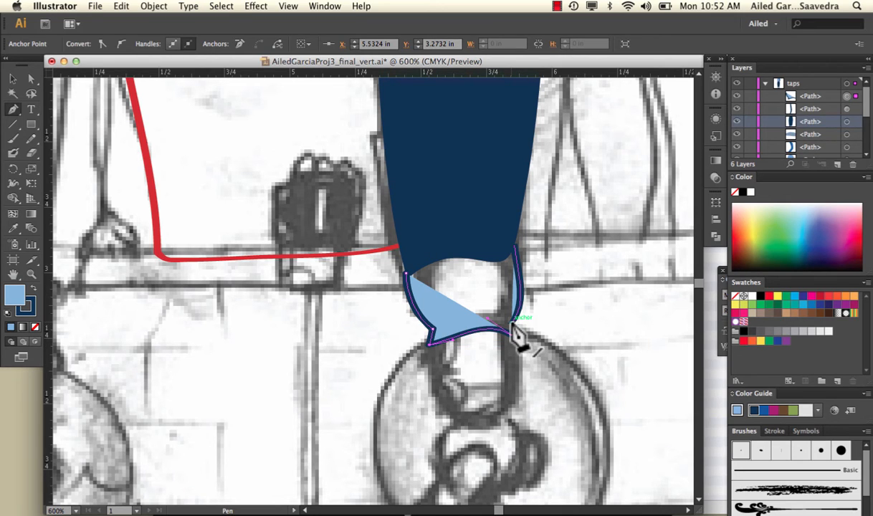
Step: Connect the neck piece's bottom edge to its right side and close the shape with a curved top edge overlapping the handle
left_click_drag(511, 324, 519, 347)
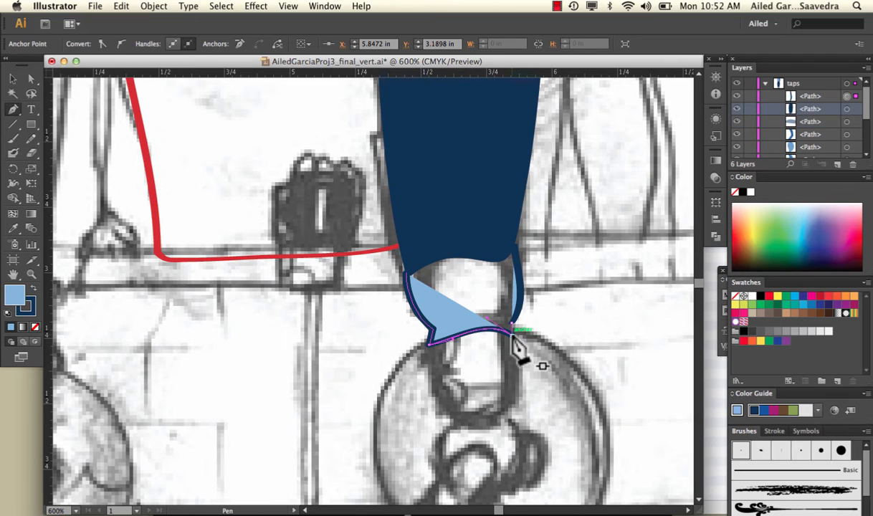
left_click(514, 247)
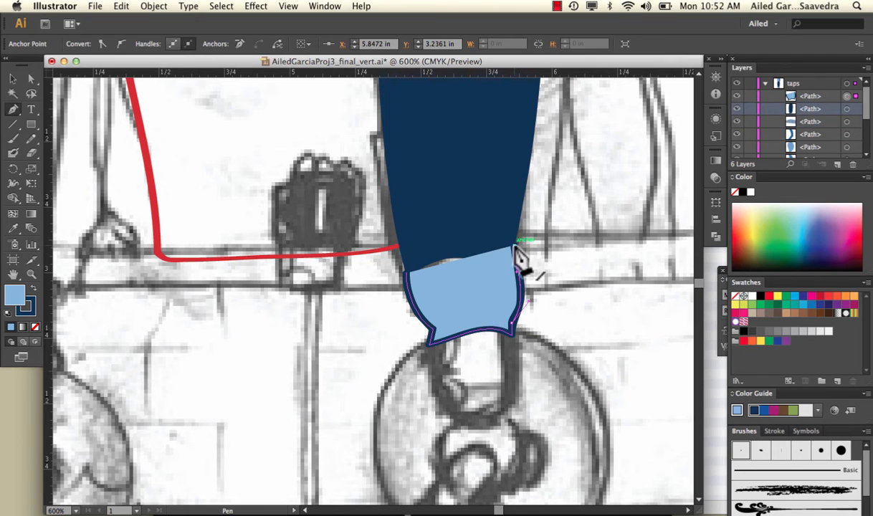
left_click_drag(456, 238, 440, 243)
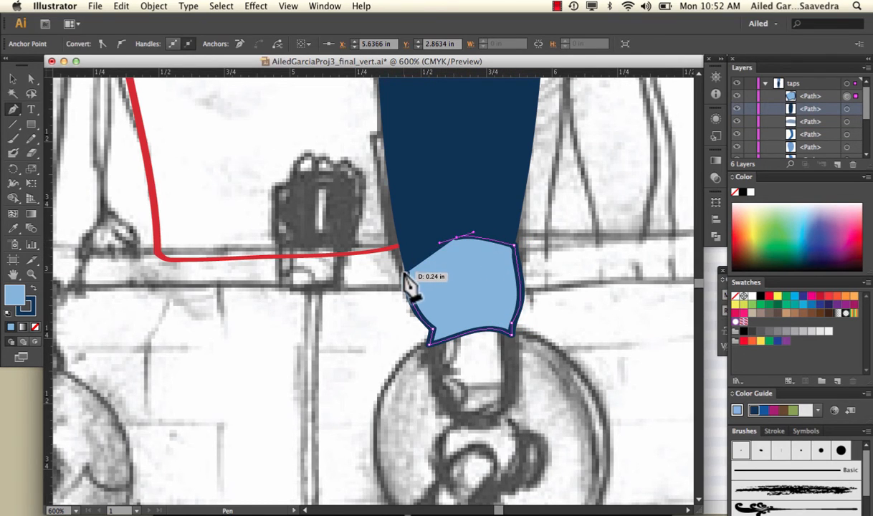
left_click(407, 273)
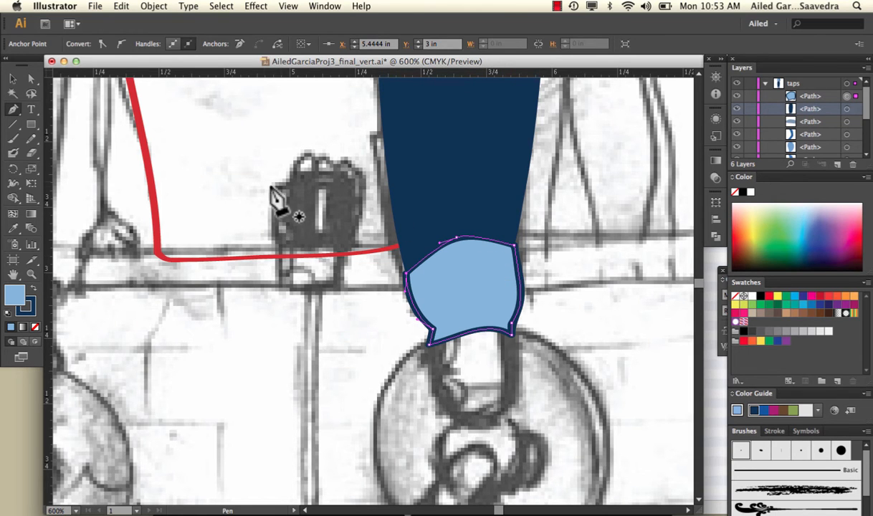
left_click(14, 80)
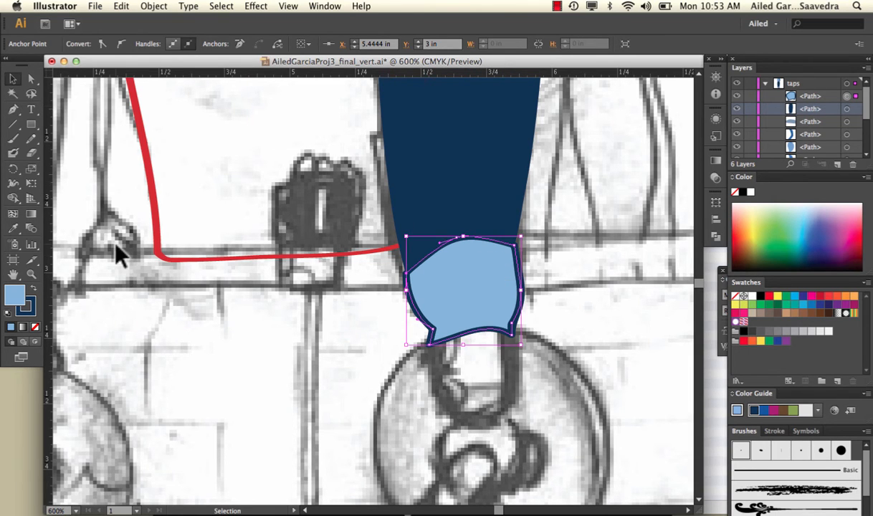
Step: Trace the left and right sides of the middle tap's handle with two Paintbrush strokes, leaving them unfilled
key("a")
key("super+minus")
key("super+minus")
key("super+minus")
key("super+minus")
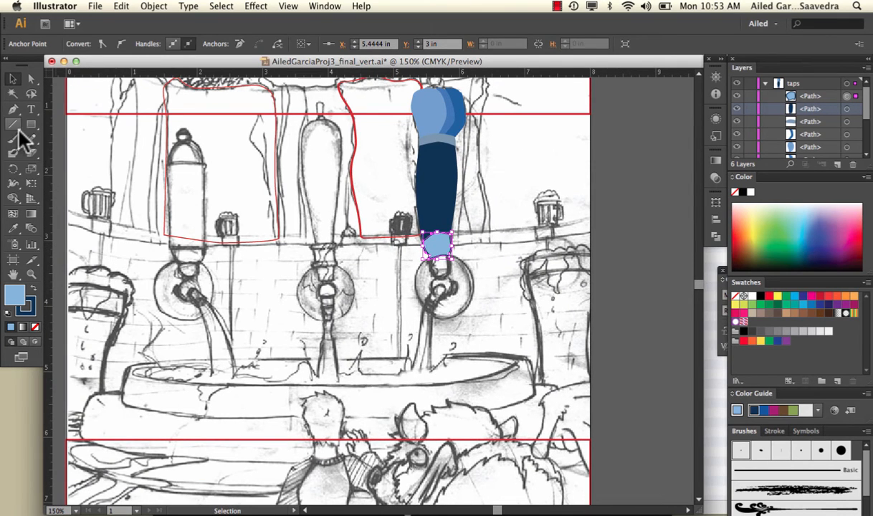
left_click(14, 137)
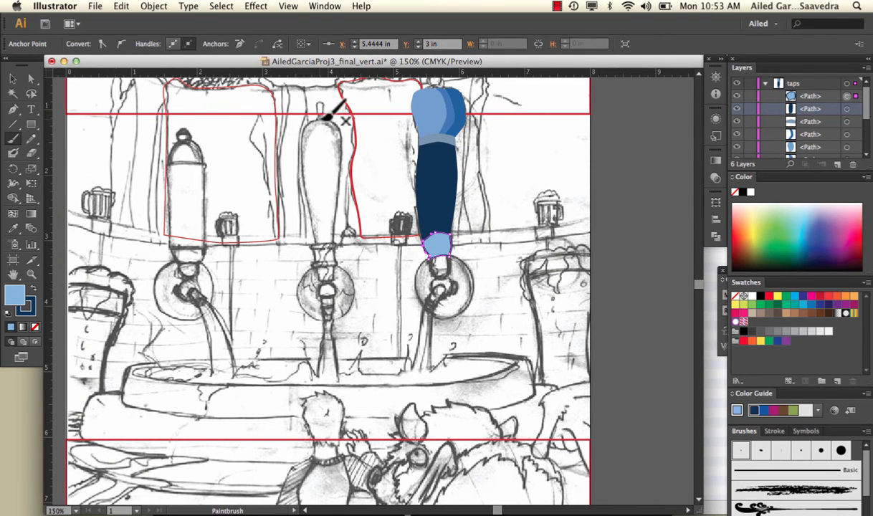
left_click_drag(305, 120, 319, 239)
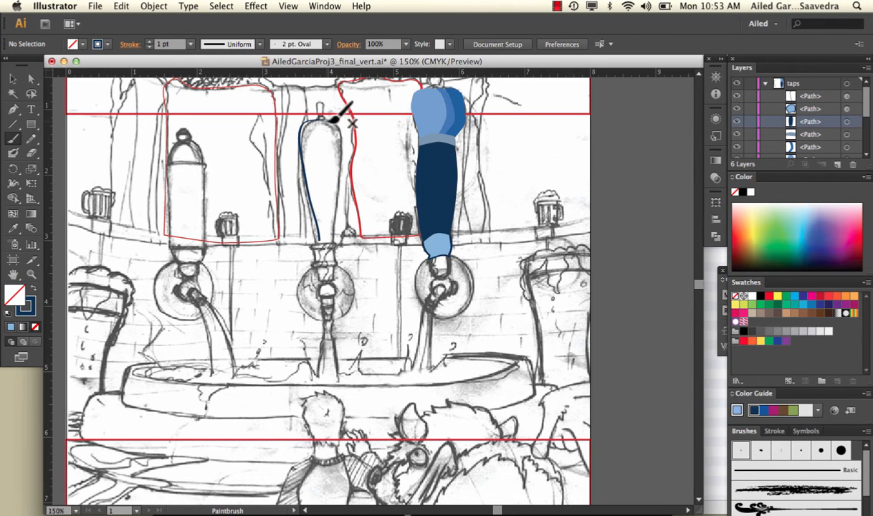
mouse_move(334, 117)
left_mouse_down()
mouse_move(349, 138)
mouse_move(334, 239)
left_mouse_up()
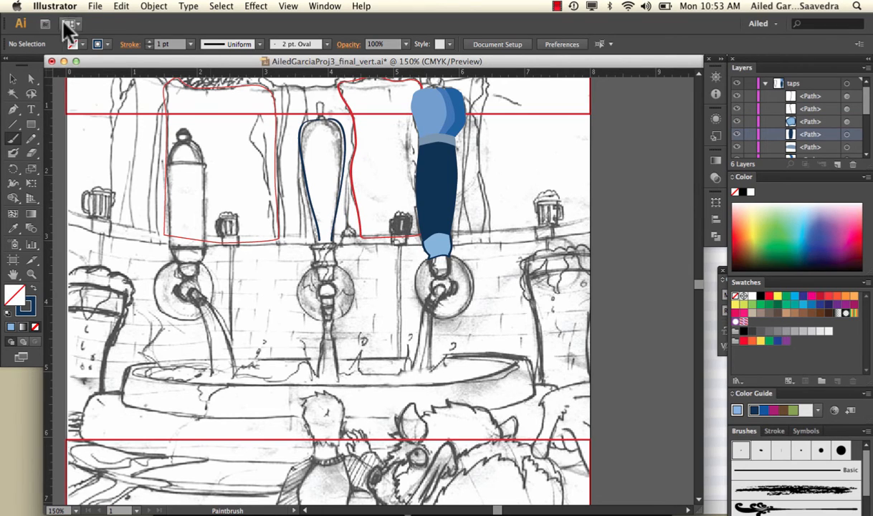
Step: Try swapping fill and stroke on each of the middle handle's two side strokes to fill them with dark blue
left_click(13, 79)
left_click(306, 131)
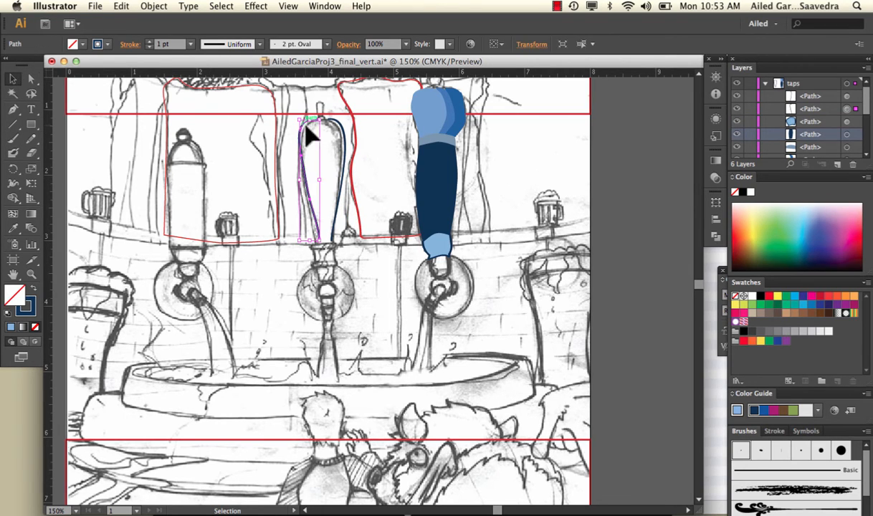
left_click(34, 288)
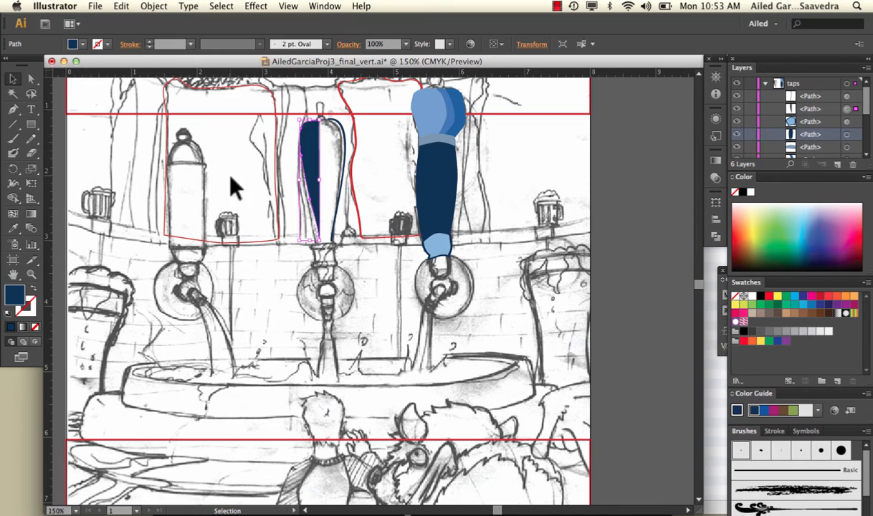
left_click(345, 141)
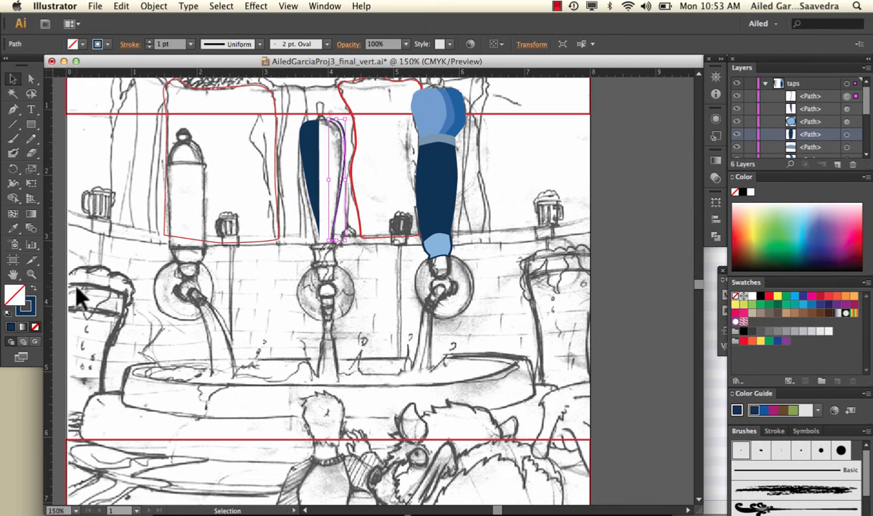
left_click(33, 289)
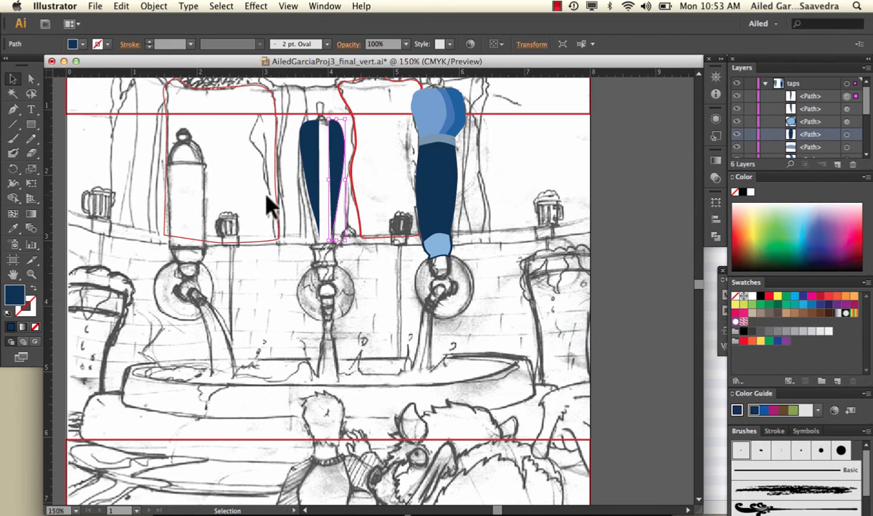
Step: Undo the fill and stroke swaps on the middle handle's two side strokes
key("super+z")
key("super+z")
key("super+z")
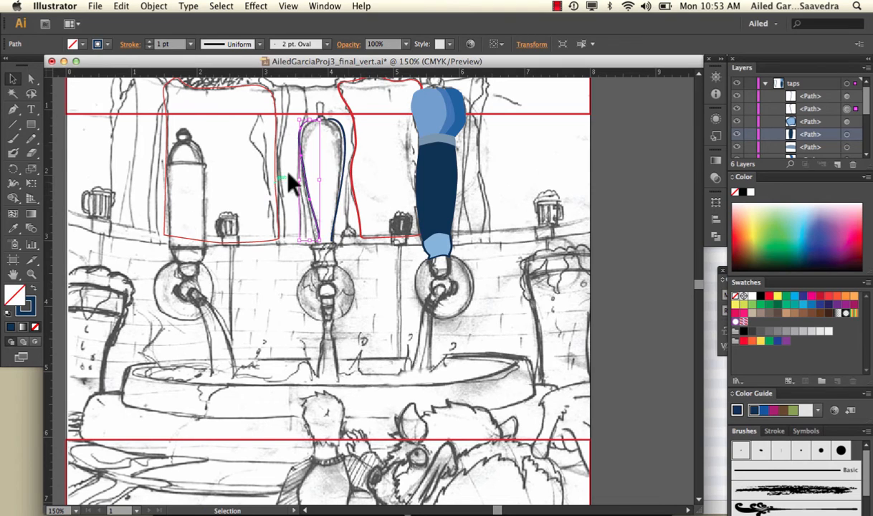
Step: Select both side strokes of the middle tap's handle and join them into a single path
left_click(291, 148)
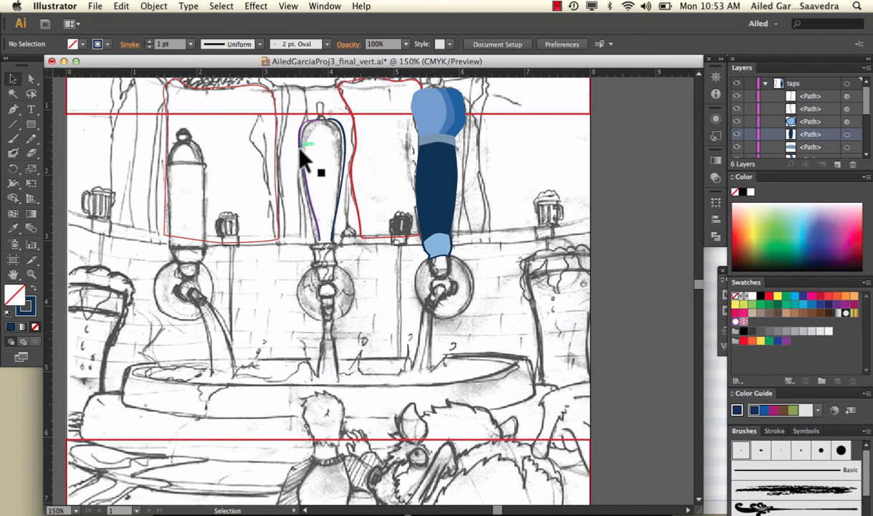
left_click(300, 148)
left_click(346, 145, "shift")
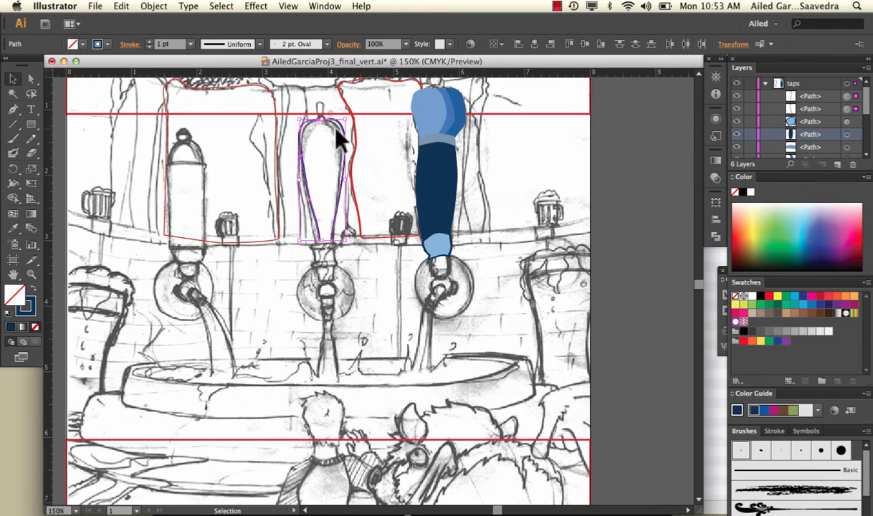
left_click(154, 6)
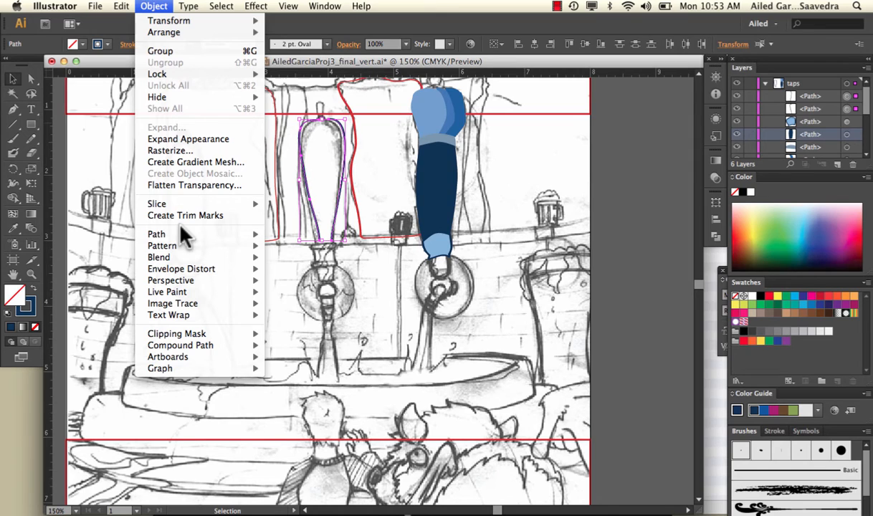
mouse_move(186, 235)
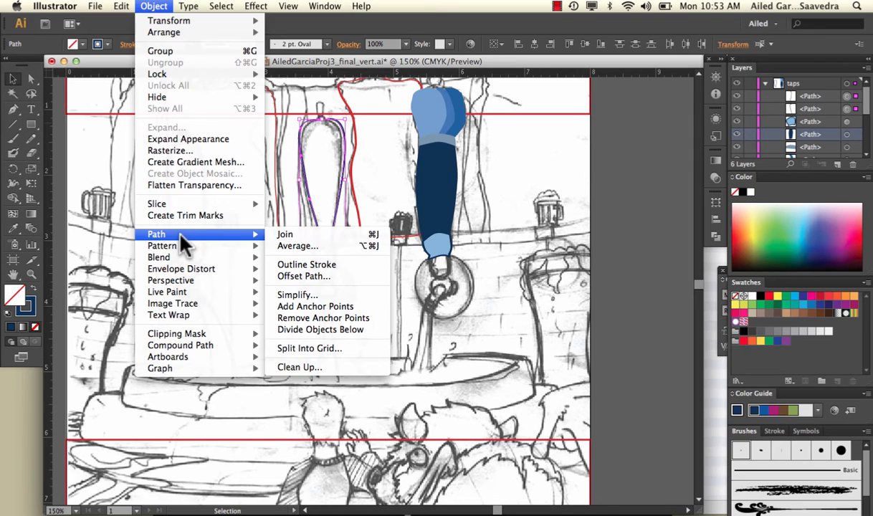
left_click(279, 237)
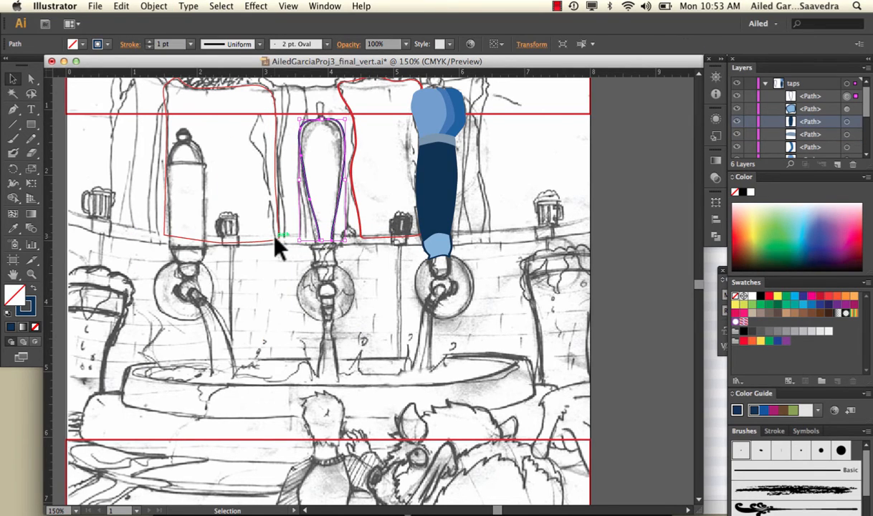
Step: Join the remaining open ends of the middle handle's path to close the outline at its base, and deselect it
left_click(321, 152)
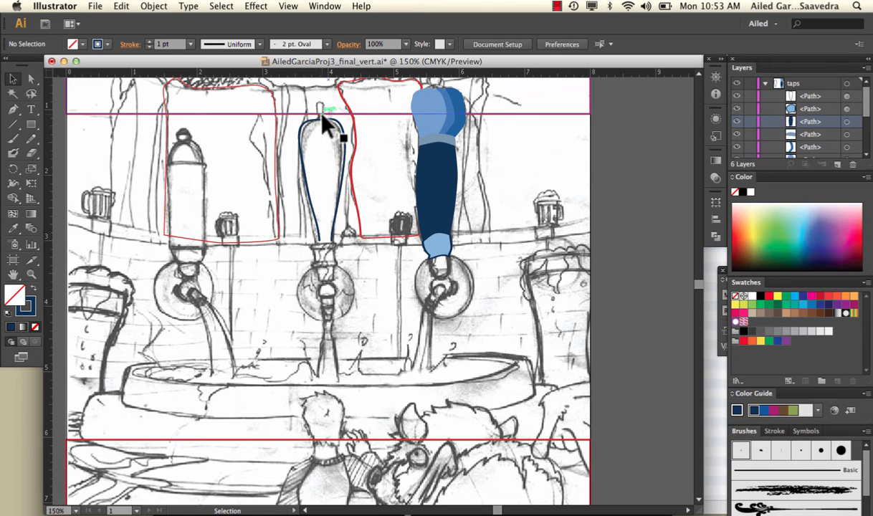
left_click(328, 131)
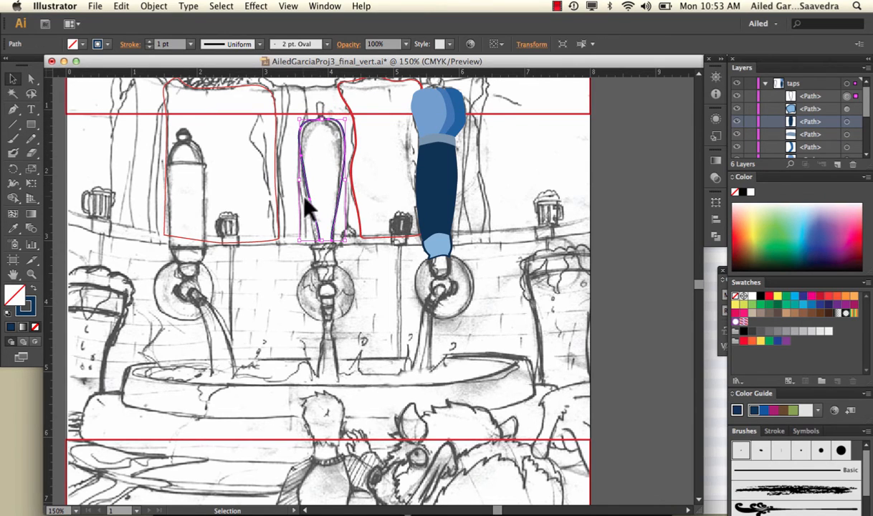
left_click(159, 7)
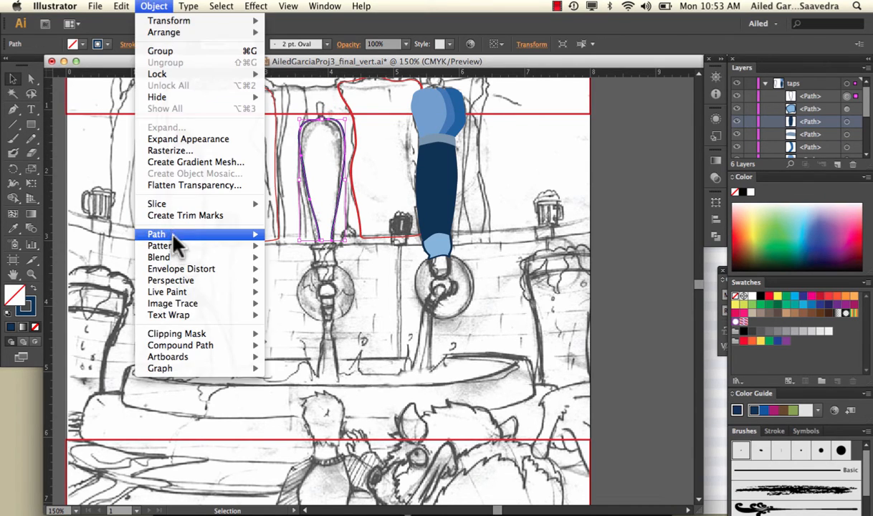
mouse_move(174, 233)
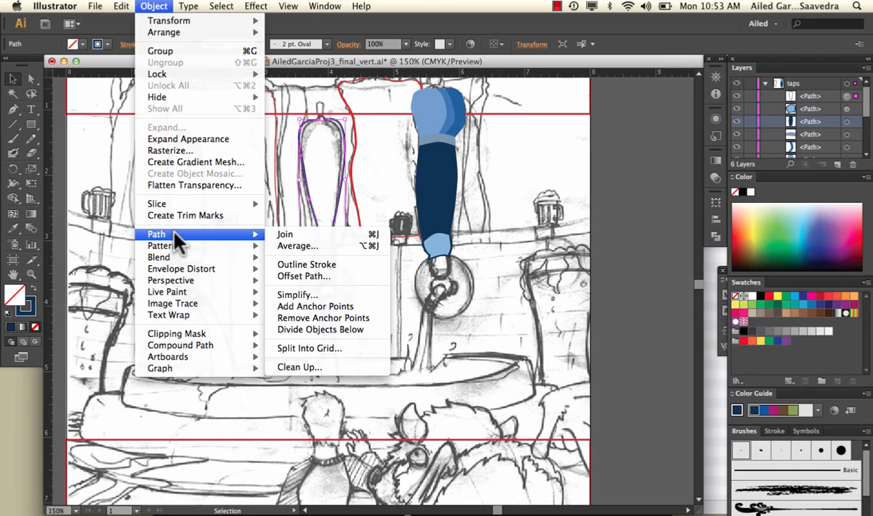
left_click(273, 239)
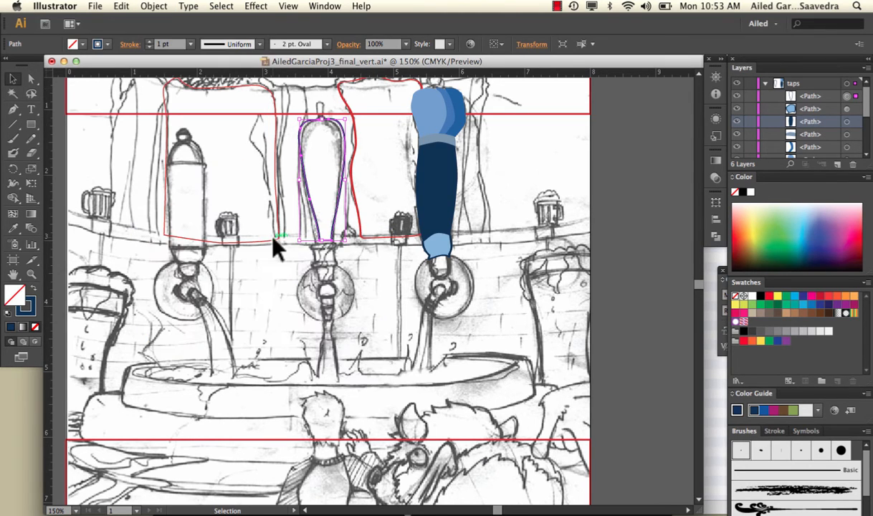
left_click(334, 260)
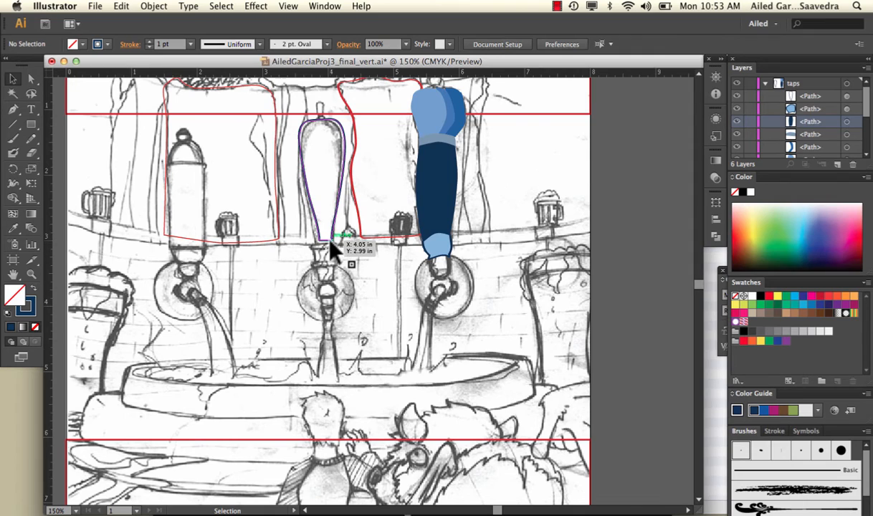
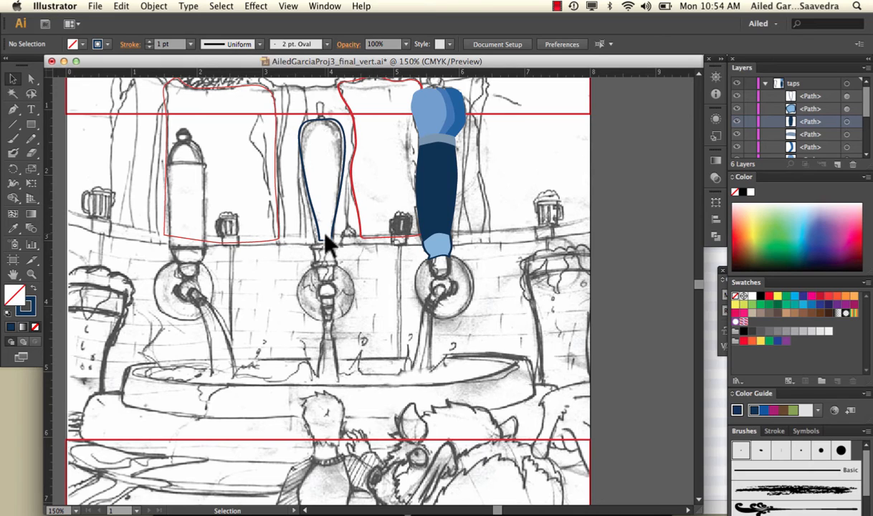
Step: Open RobertChuckTracingOutlinesOnly.ai from the "Robert entire process" folder inside the video lessons folder
left_click(97, 6)
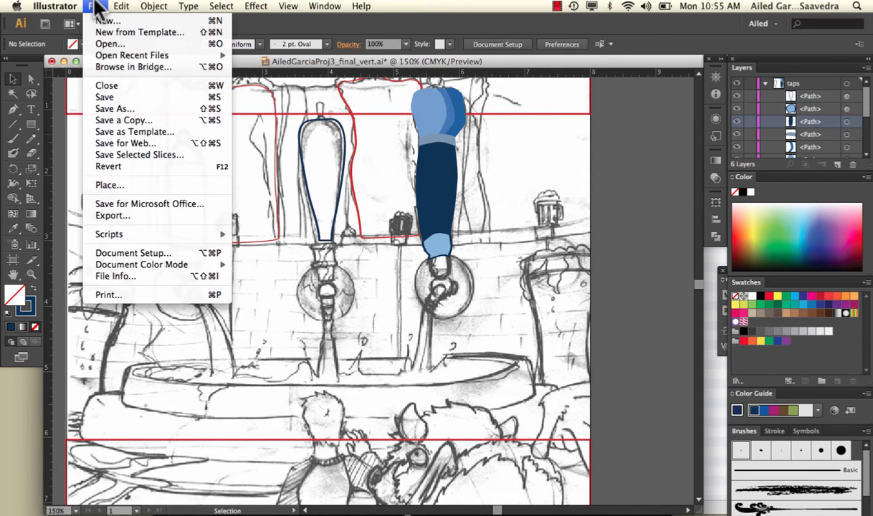
left_click(108, 43)
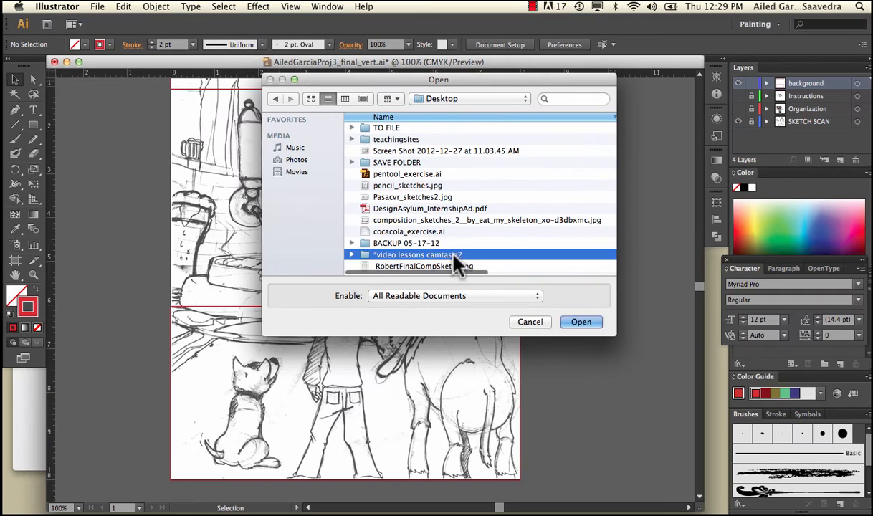
double_click(453, 252)
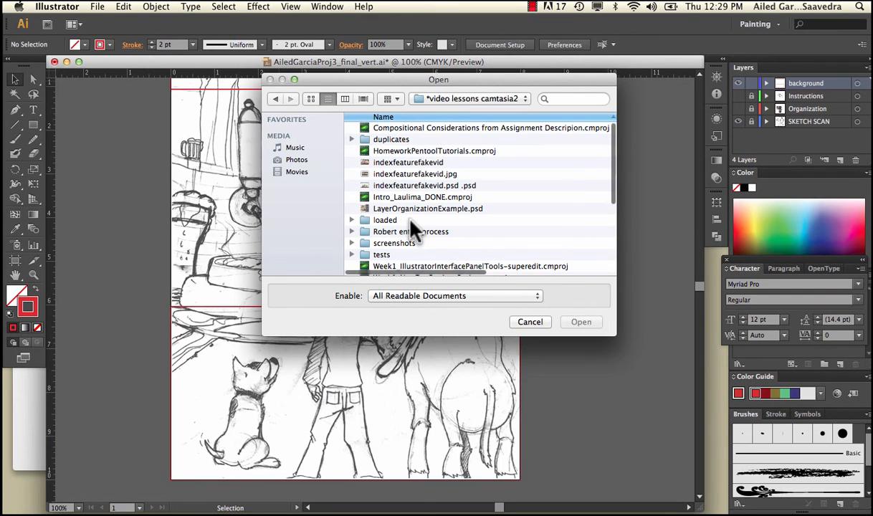
left_click(416, 231)
double_click(418, 240)
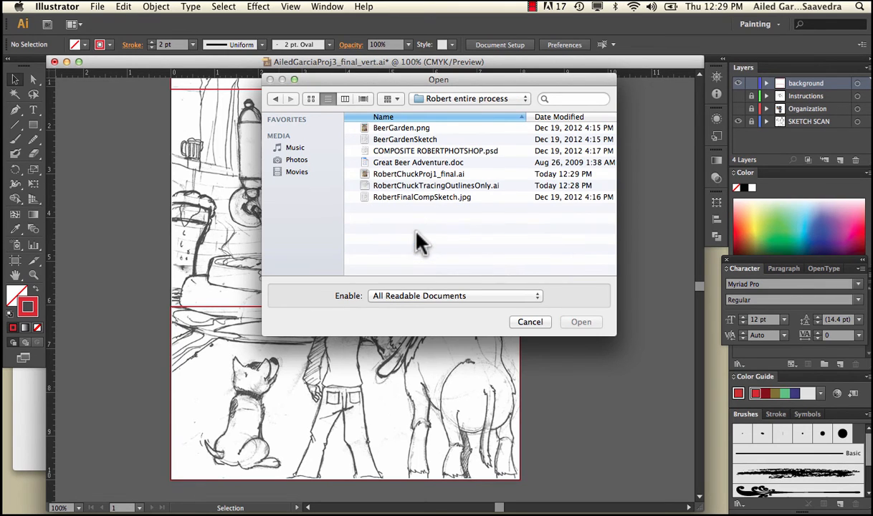
left_click(419, 186)
left_click(576, 320)
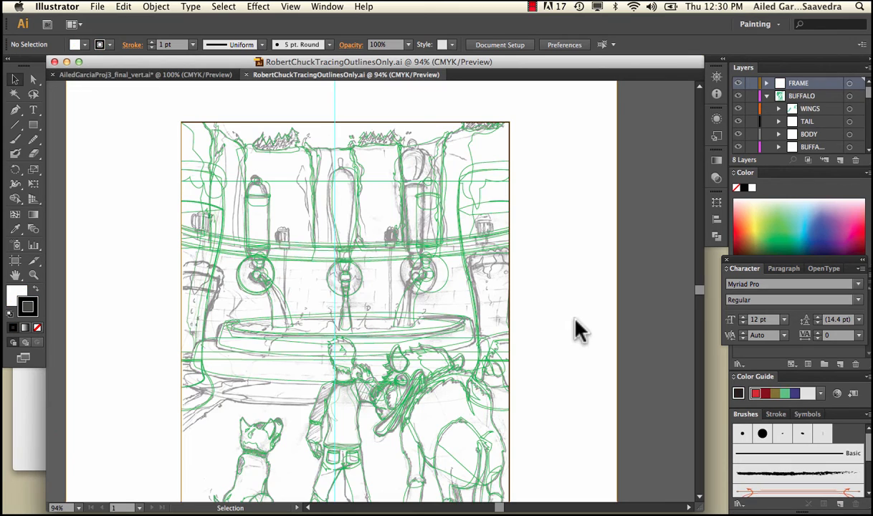
Step: Examine how the frame and the background, wall and side shapes are traced as closed outlines extending beyond the picture edges
scroll(576, 322, "down", 3)
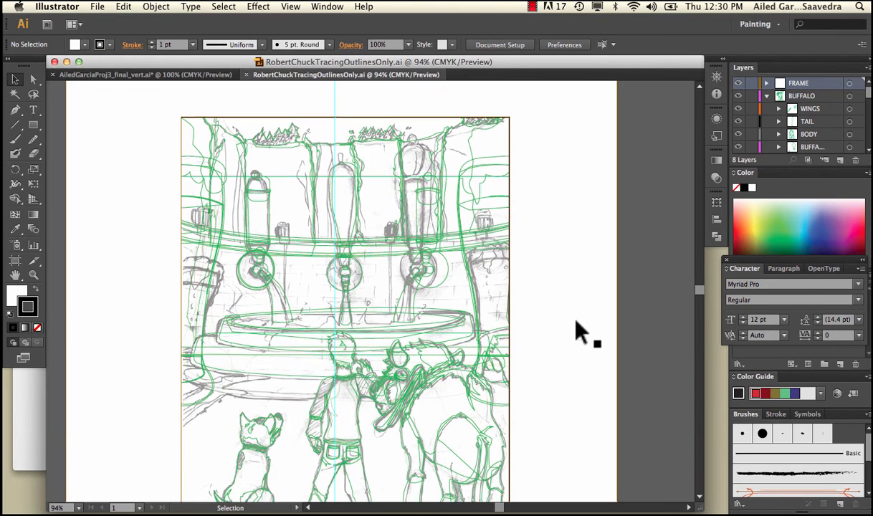
scroll(576, 322, "down", 1)
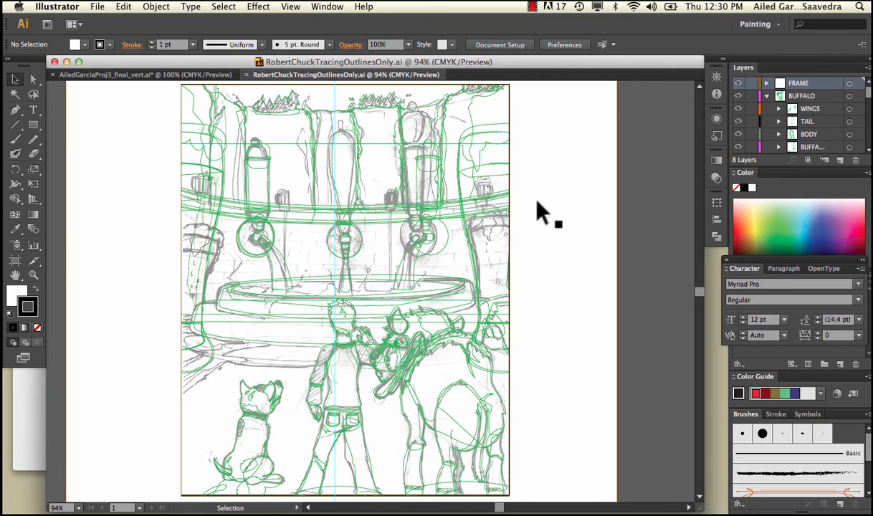
left_click(419, 176)
left_click(118, 351)
left_click(502, 387)
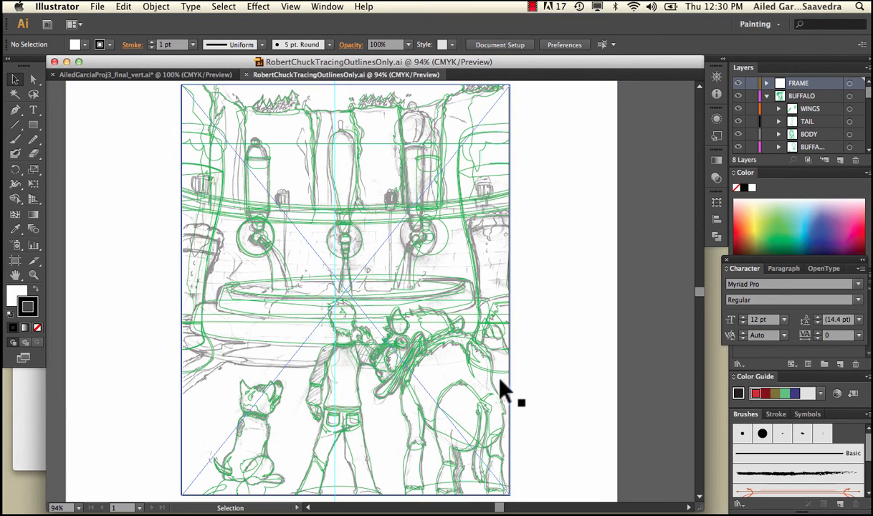
left_click(527, 314)
left_click(232, 330)
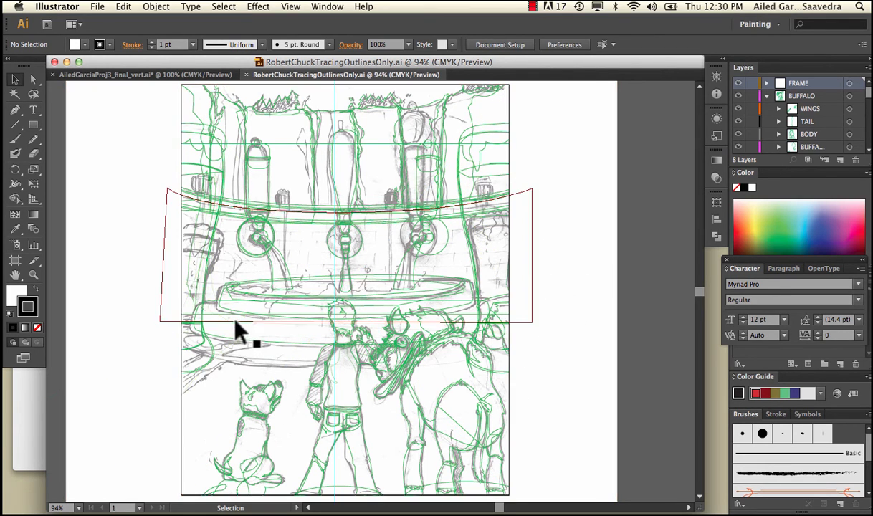
left_click(182, 430)
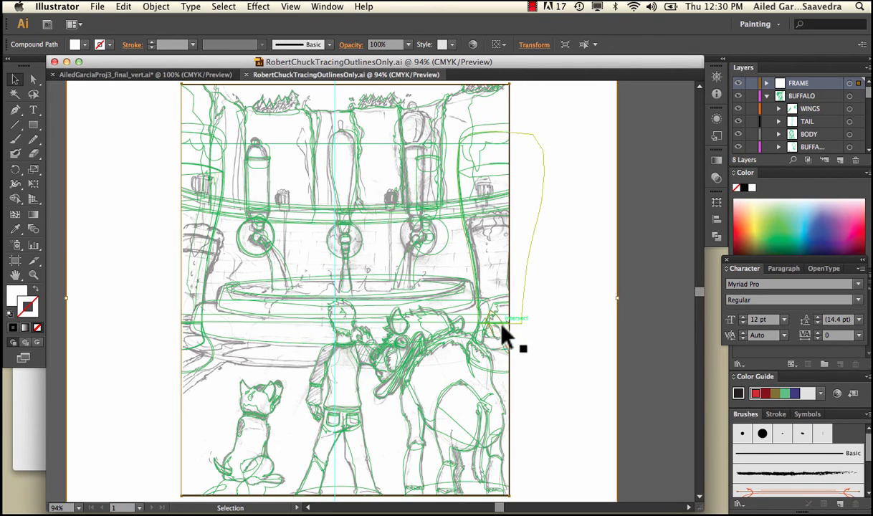
left_click(473, 323)
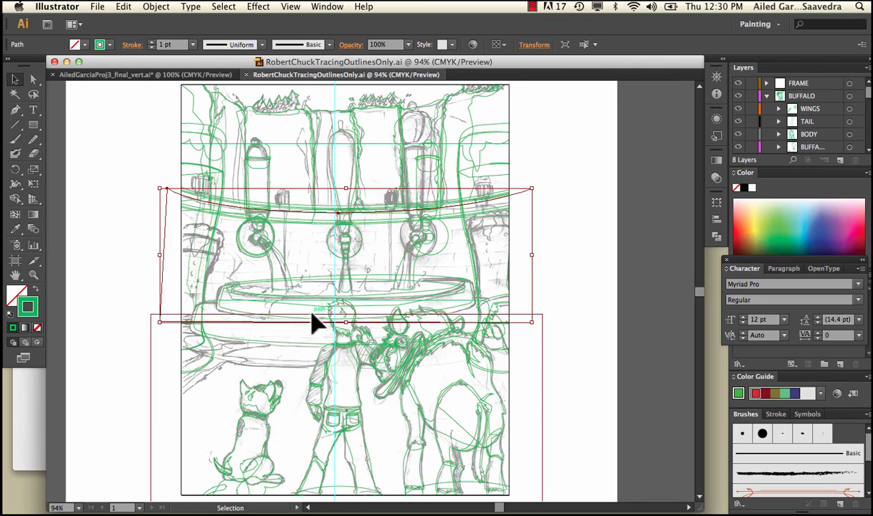
Step: Lock the sketch scan layer so the scanned drawing cannot be selected
left_click(186, 406)
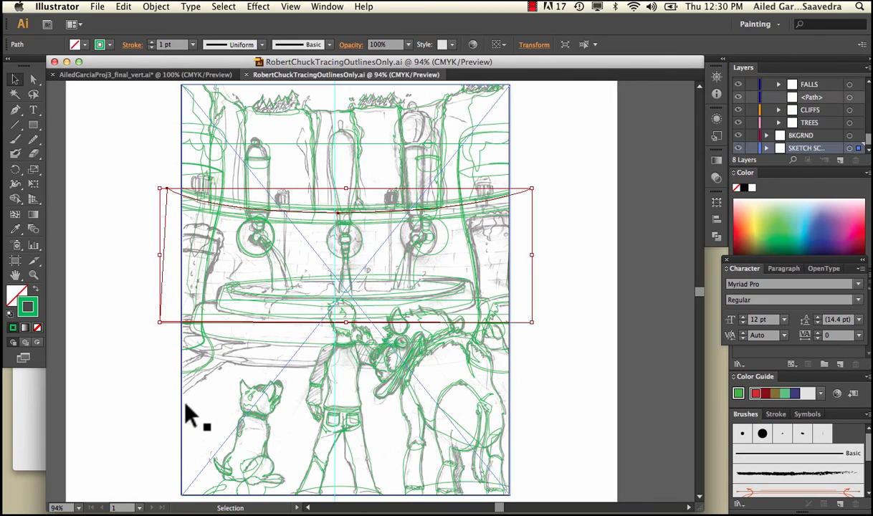
left_click(751, 147)
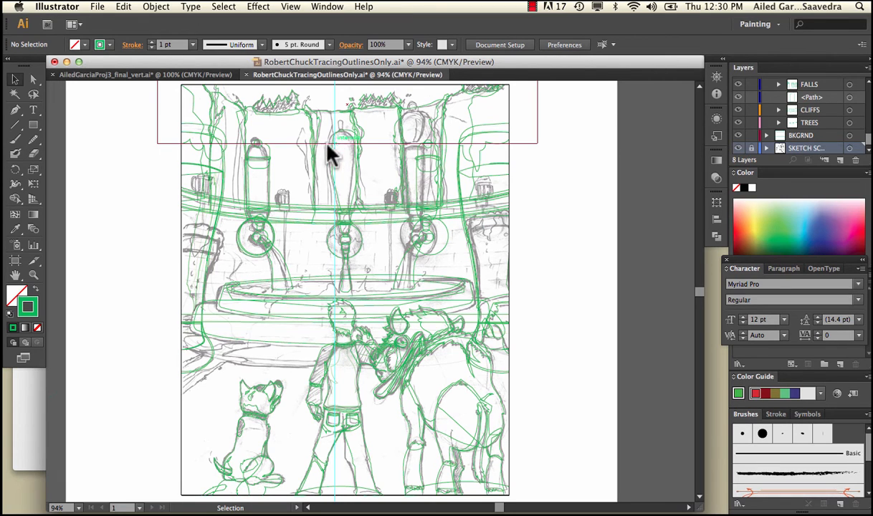
Step: In the BKGRND layer, rename the upper rectangle's path as sky and the lowest path in the layer as ground
left_click(289, 144)
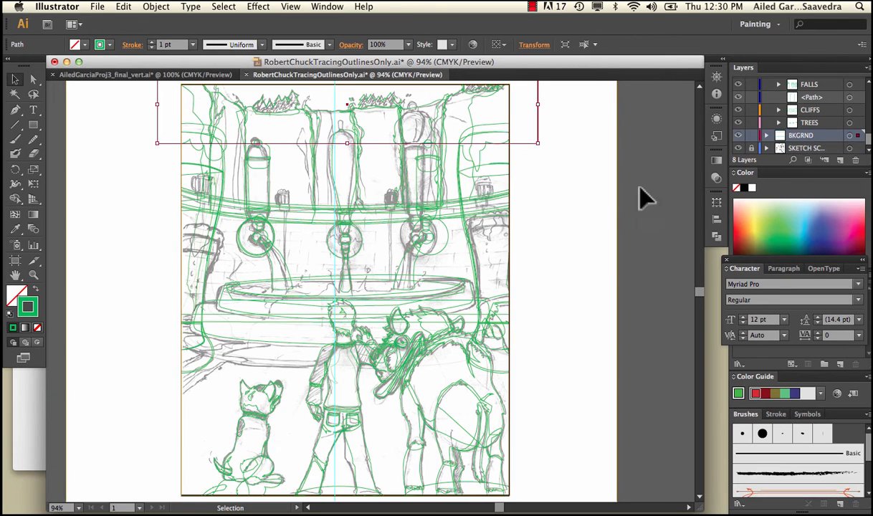
left_click(766, 136)
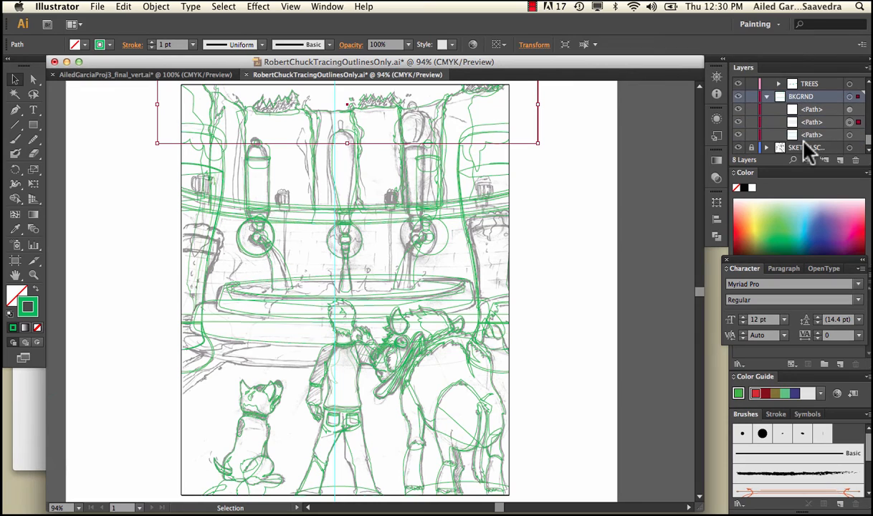
left_click(814, 122)
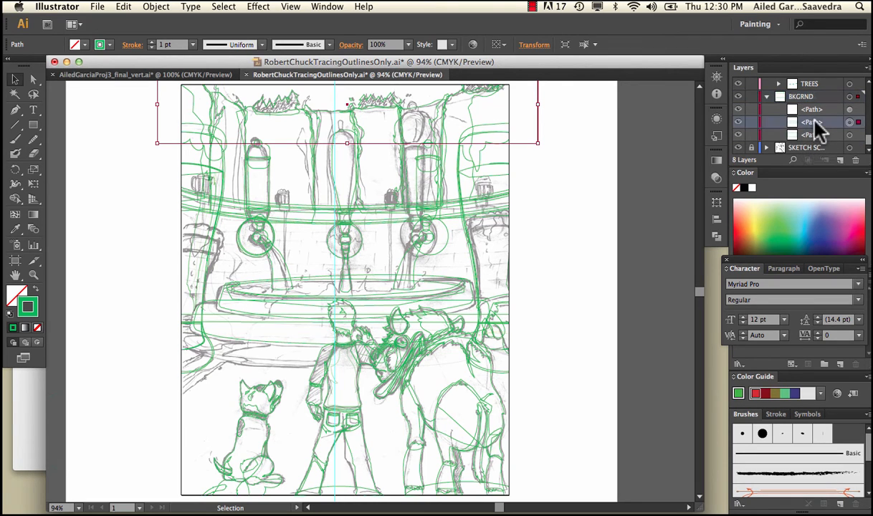
type("sky")
key("Return")
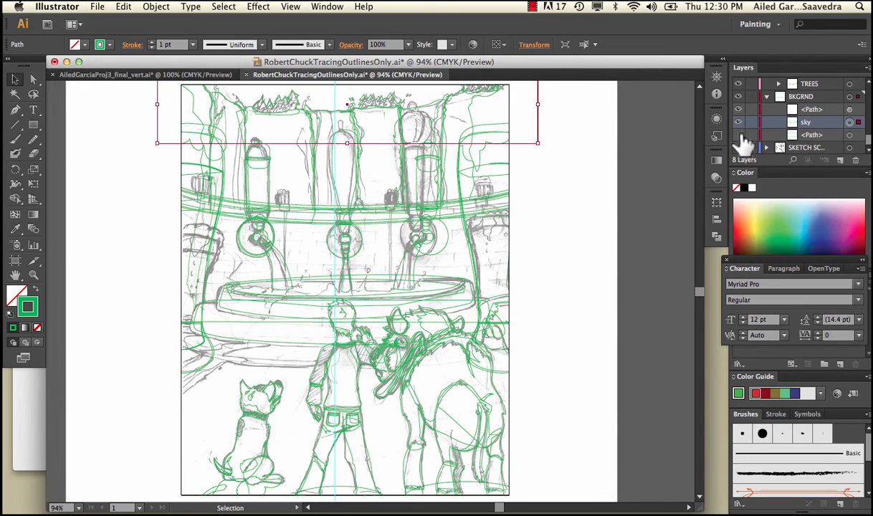
double_click(812, 135)
type("ground")
key("Return")
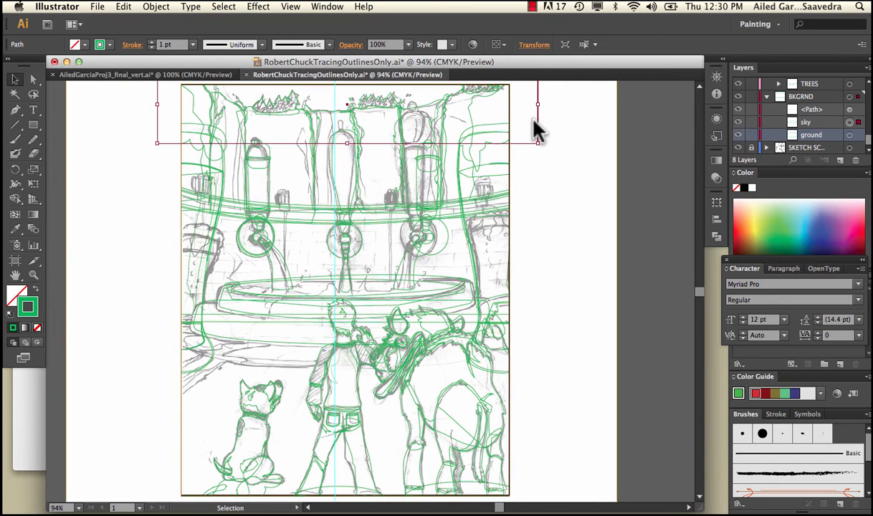
Step: Collapse the expanded layers and sublayers, including BKGRND, TAPS and DOG, so only the top-level layers are listed
scroll(481, 242, "up", 5)
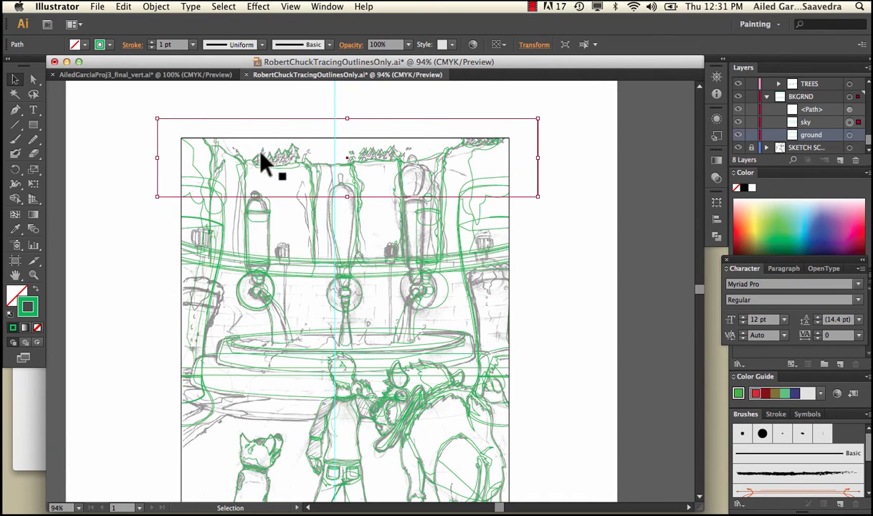
left_click(767, 97)
scroll(780, 117, "up", 5)
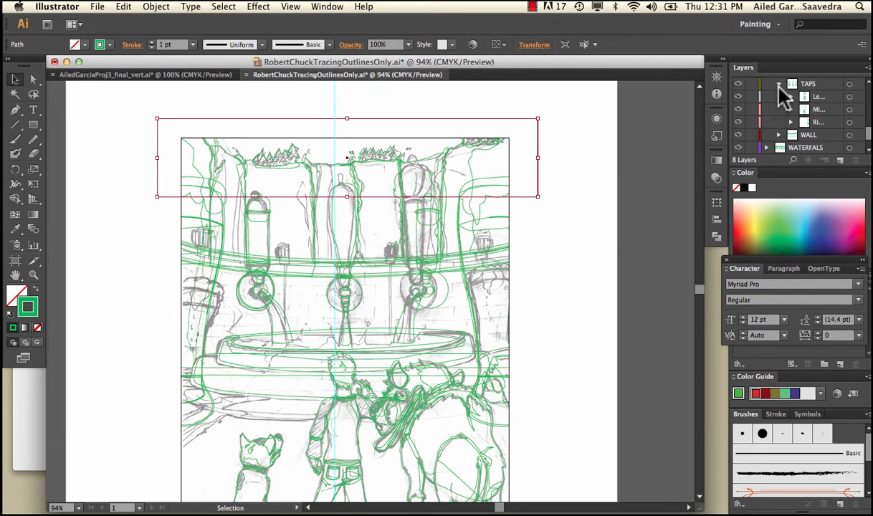
left_click(780, 84)
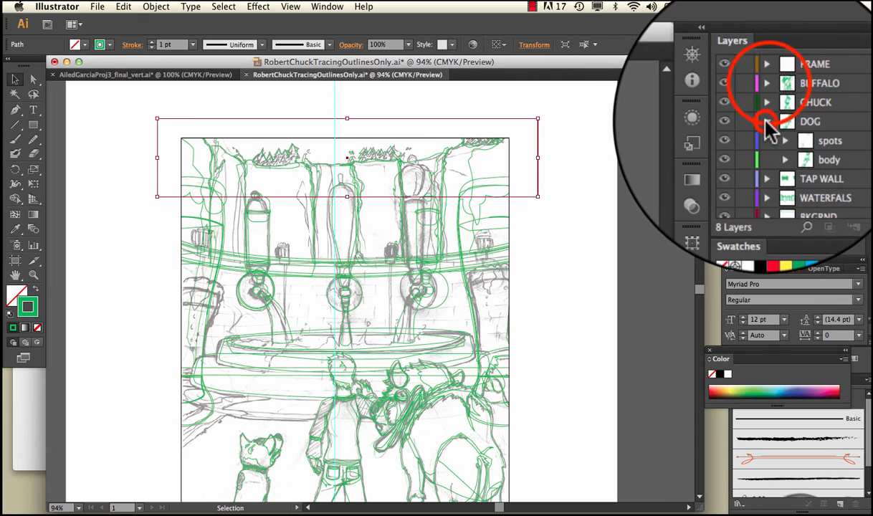
left_click(765, 122)
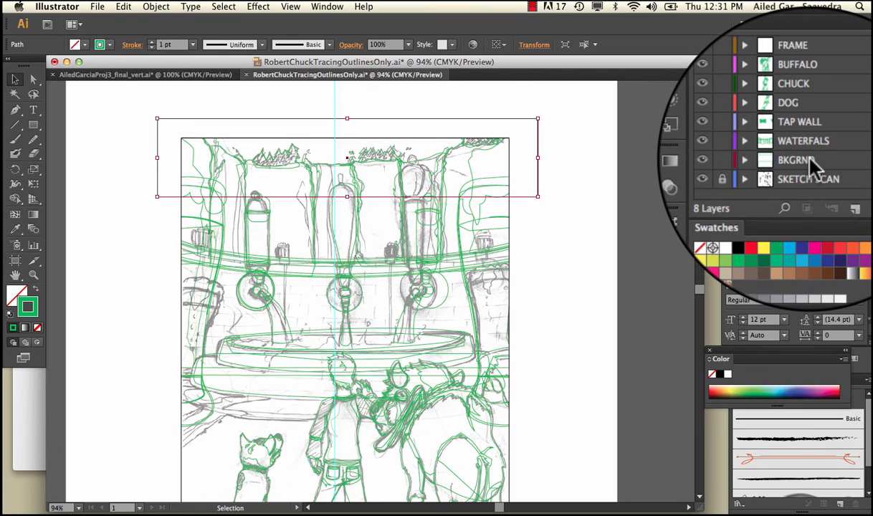
Step: Highlight the BKGRND, WATERFALS and TAP WALL layers in turn to review the stacking order from back to front
left_click(807, 162)
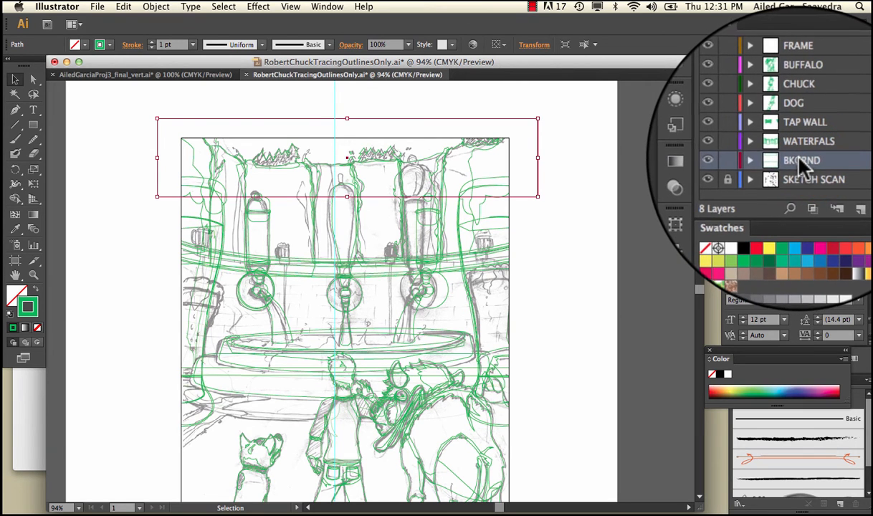
left_click(804, 142)
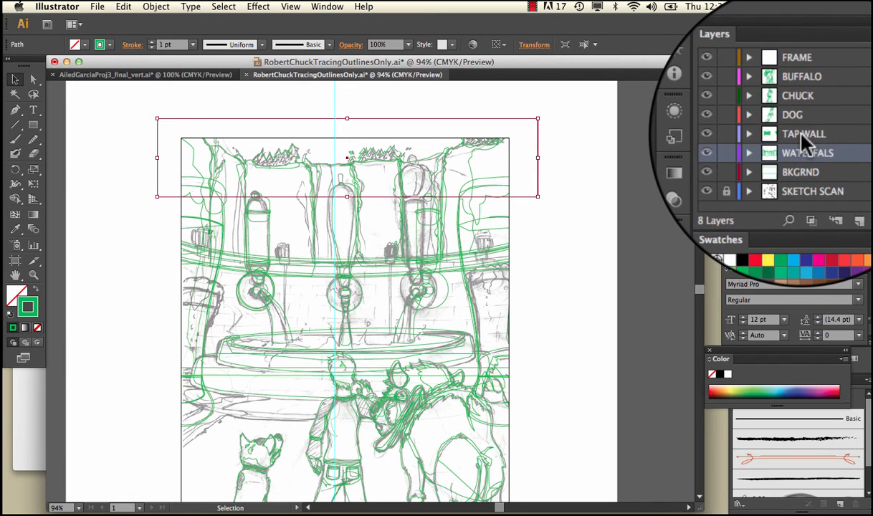
left_click(800, 135)
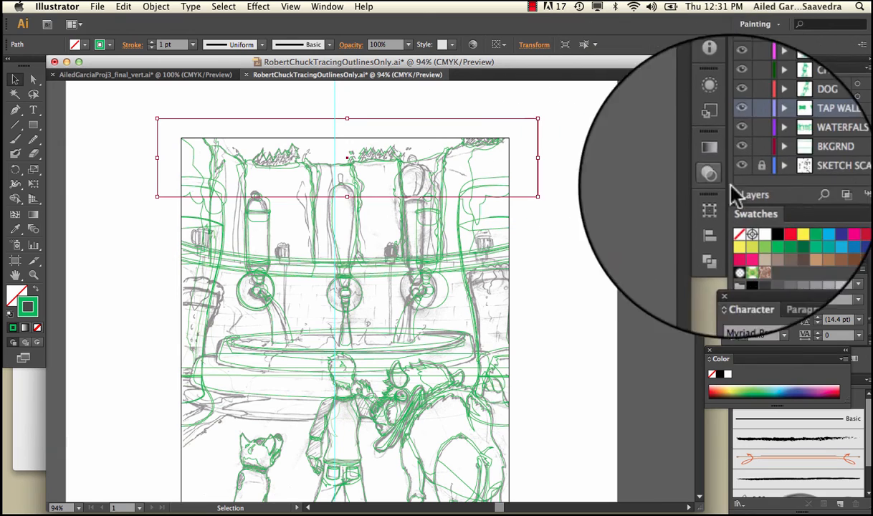
Step: Fill the sky rectangle with blue 1085BF and deselect it
double_click(19, 296)
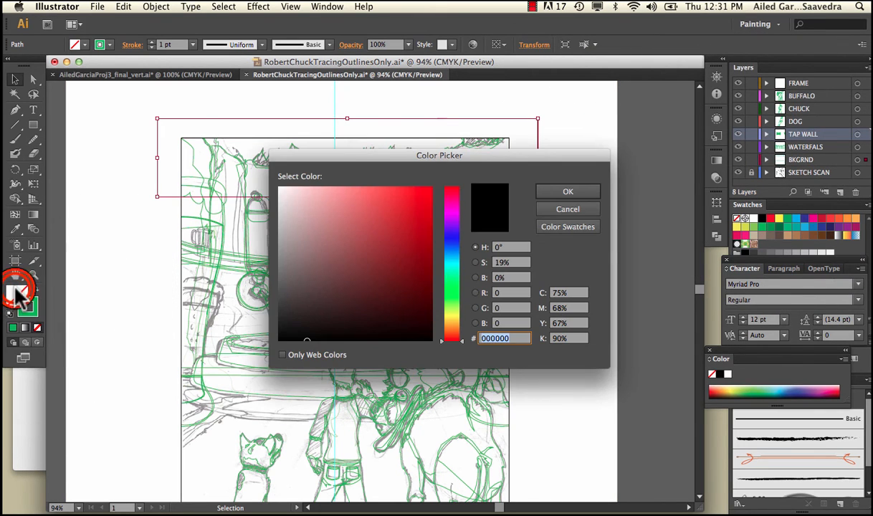
left_click(451, 256)
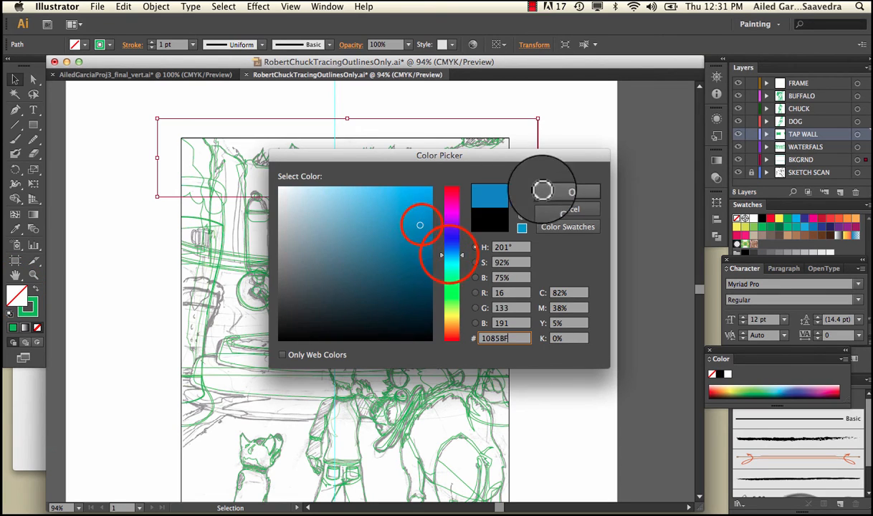
left_click(567, 191)
left_click(550, 116)
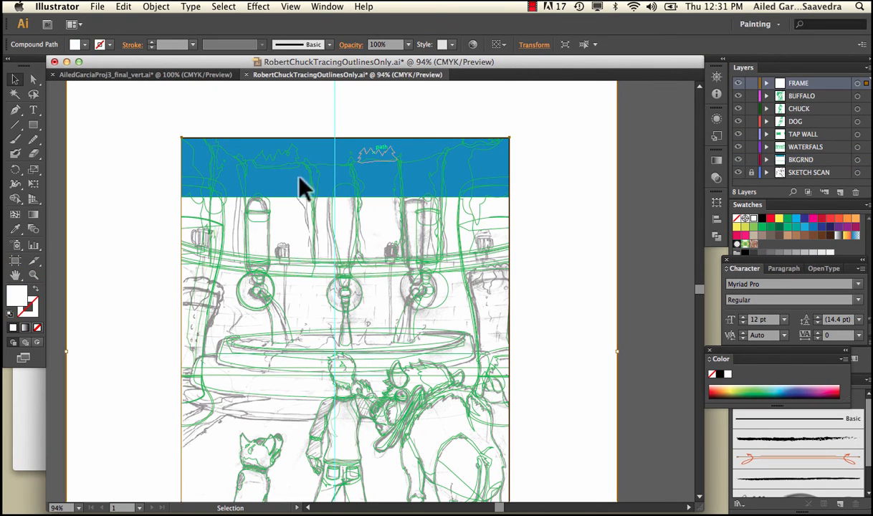
Step: Select the left tree cluster on top of the cliff and fill it with dark green
left_click(294, 157)
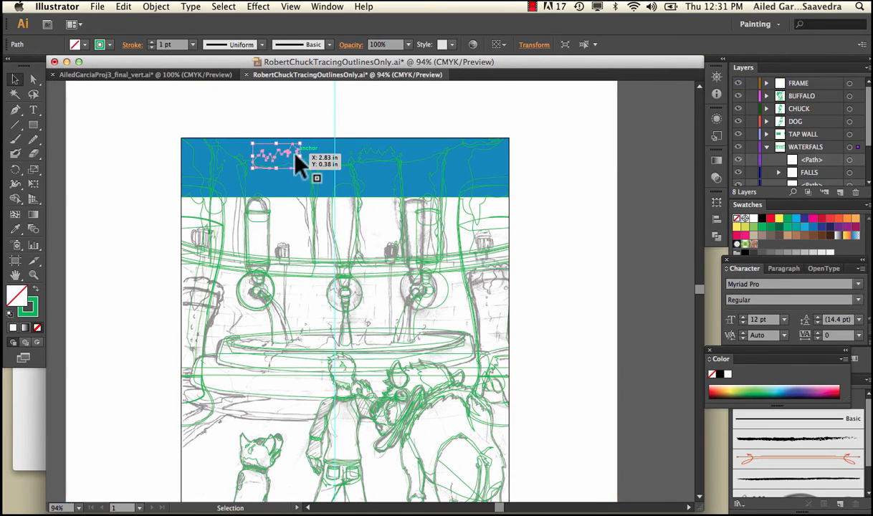
double_click(18, 295)
left_click(451, 283)
left_click_drag(419, 277, 413, 298)
left_click(566, 192)
left_click(564, 191)
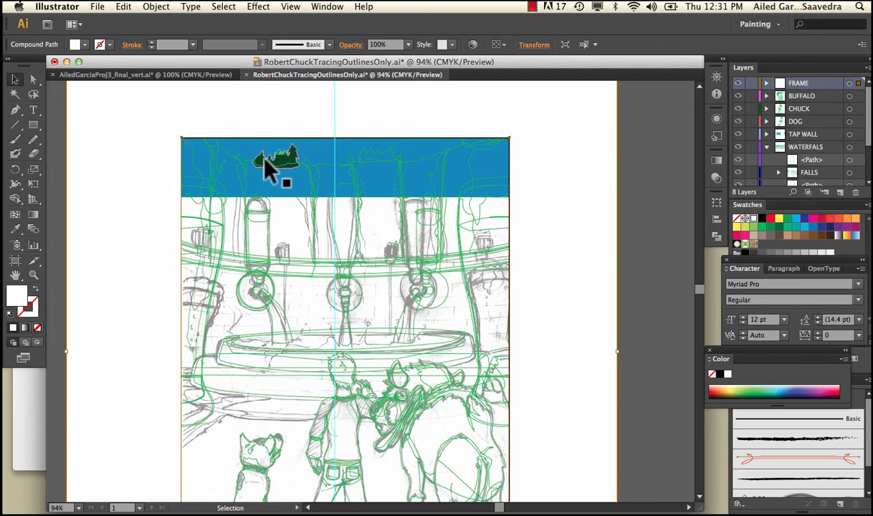
Step: Select the cliff shape below the green trees, fill it with dark reddish brown, and deselect it
left_click(307, 168)
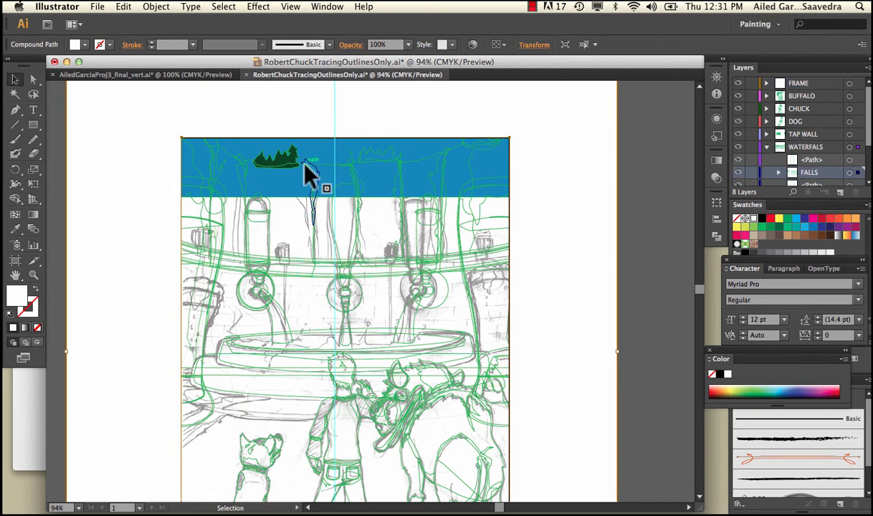
left_click(251, 162)
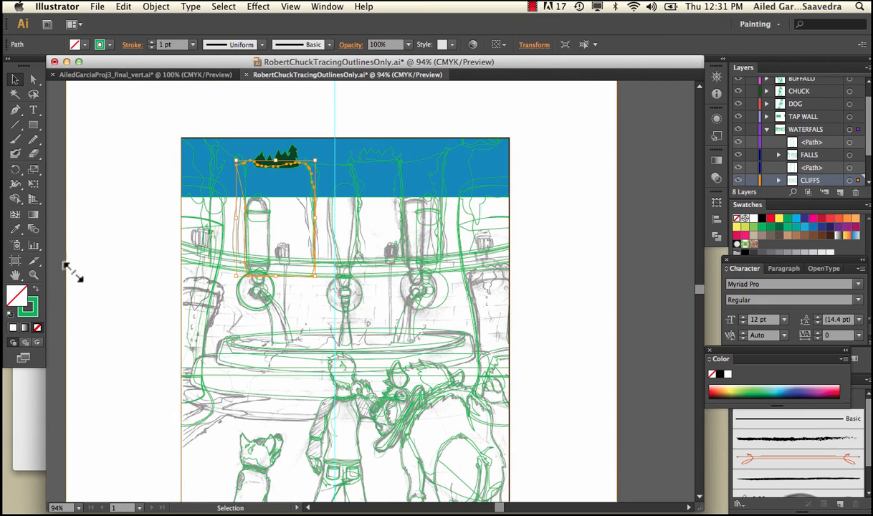
double_click(20, 294)
mouse_move(306, 269)
left_mouse_down()
mouse_move(302, 278)
mouse_move(342, 288)
left_mouse_up()
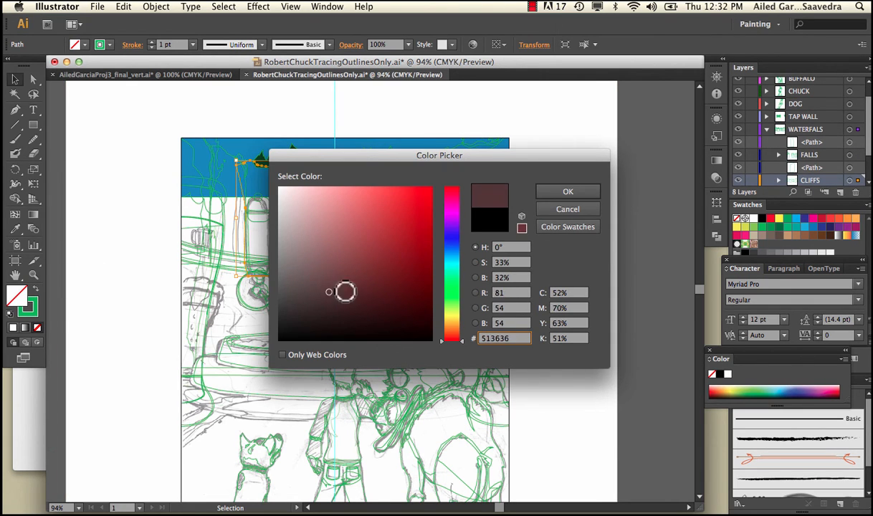
left_click(566, 192)
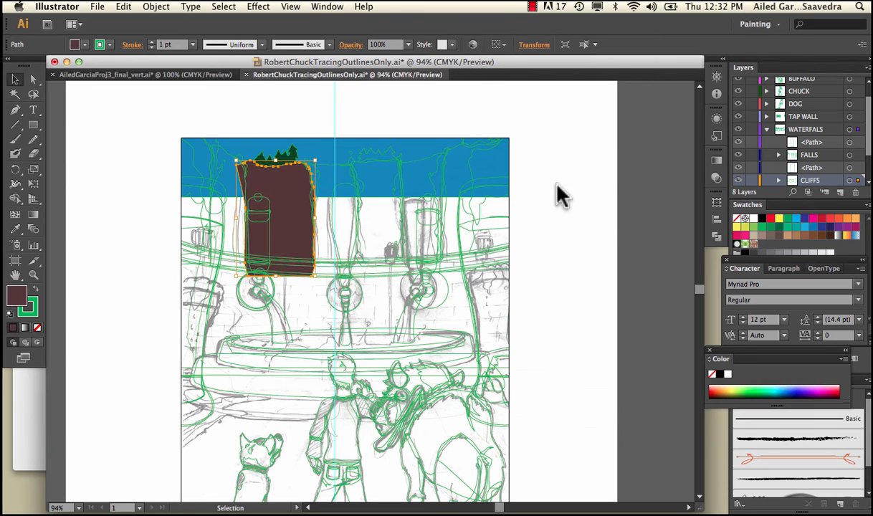
left_click(389, 113)
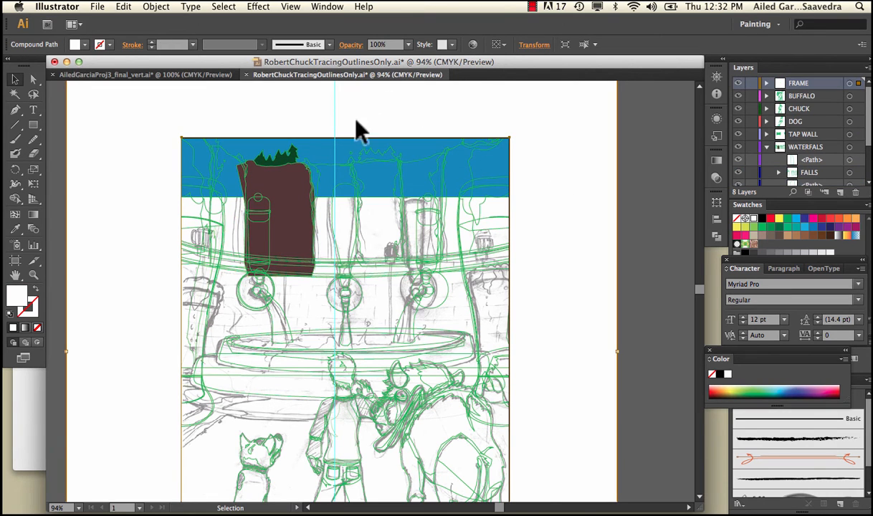
Step: Select the left tree cluster and the cliff below it together, remove their green stroke, and deselect them
left_click(291, 167)
left_click(296, 192, "shift")
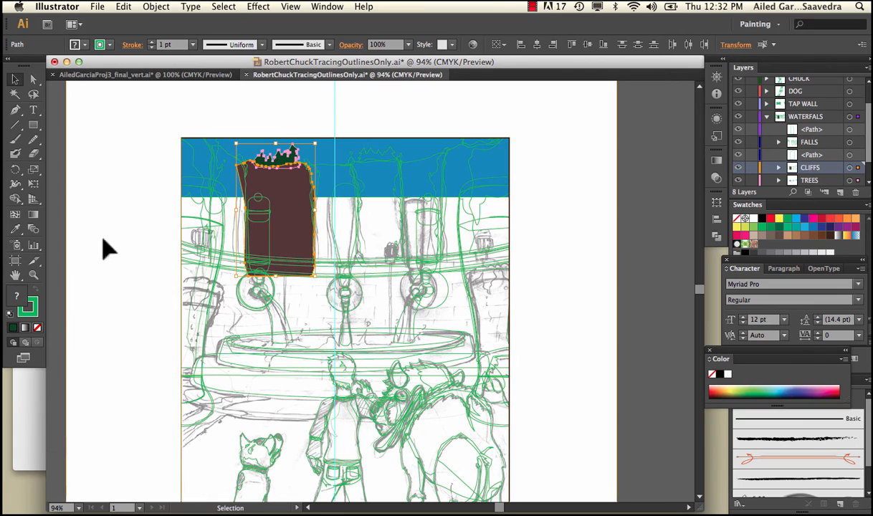
left_click(33, 308)
left_click(38, 327)
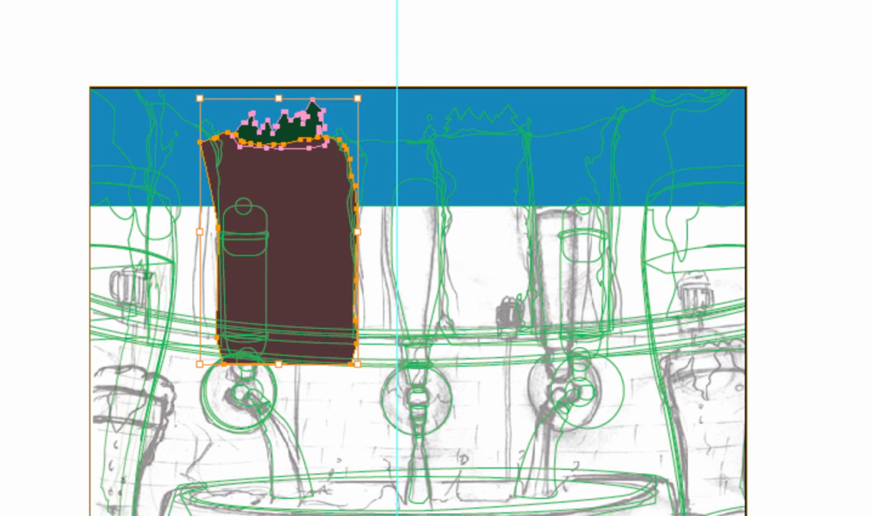
left_click(108, 287)
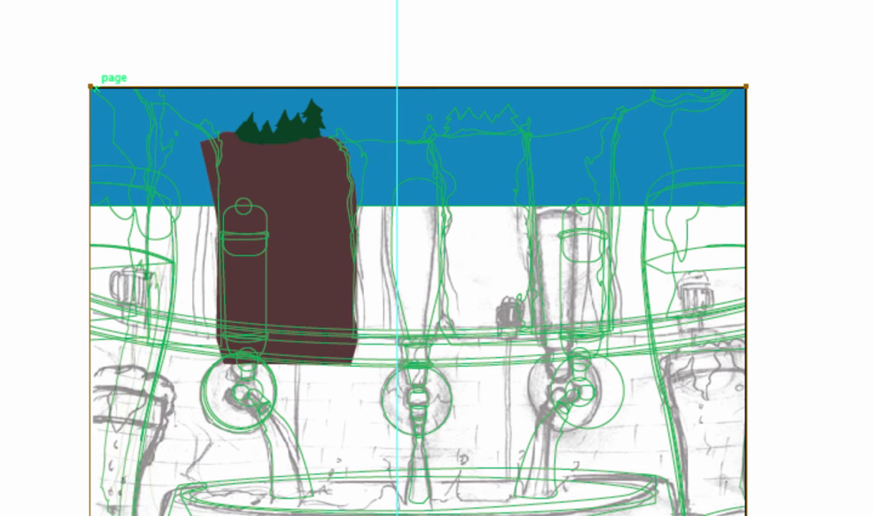
Step: Open the finished illustration RobertChuckProj1_final.ai from the Robert entire process folder
left_click(0, 0)
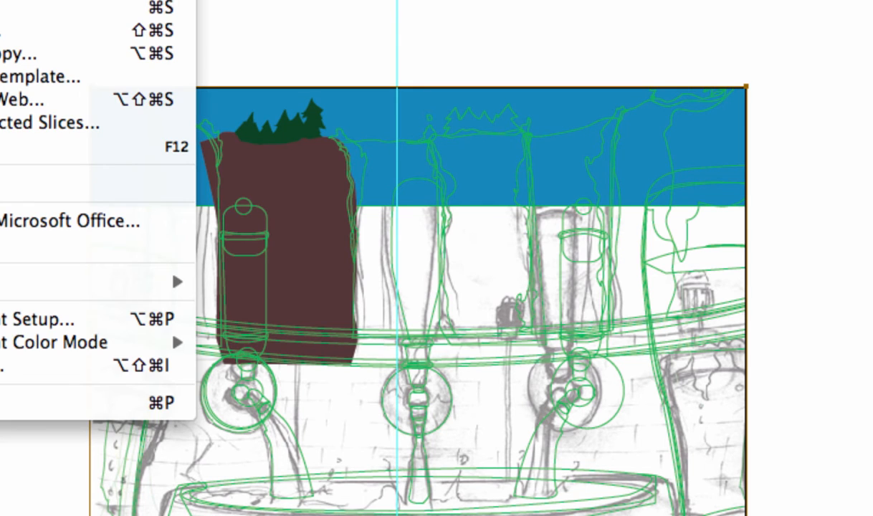
left_click(0, 0)
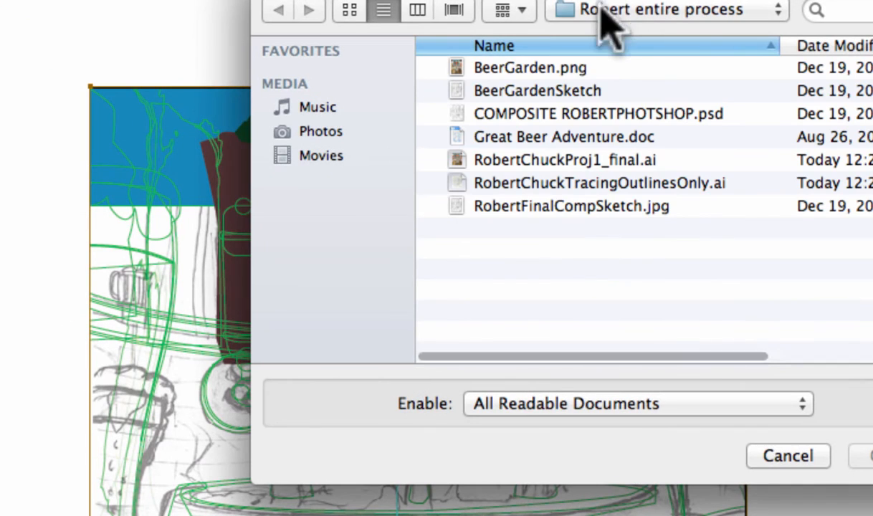
double_click(580, 157)
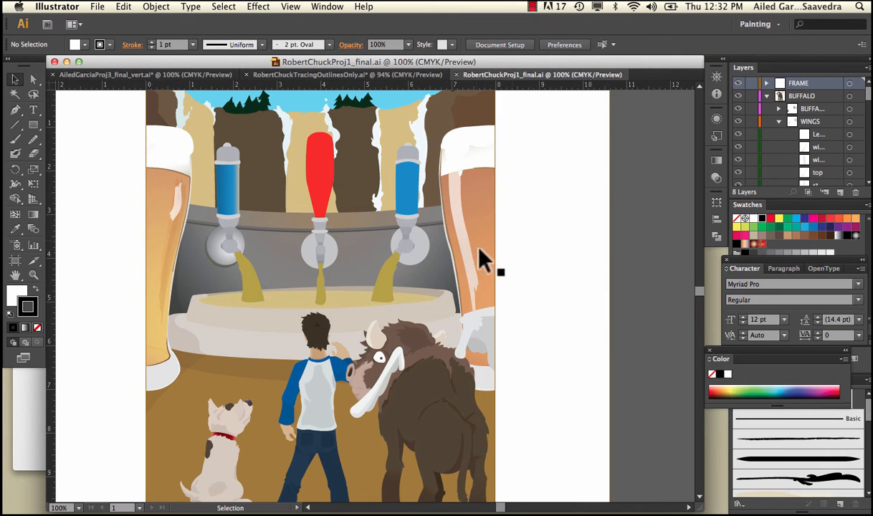
Step: Move the light blue sky rectangle up out of the artwork to expose the gap behind the cliffs
scroll(586, 224, "up", 5)
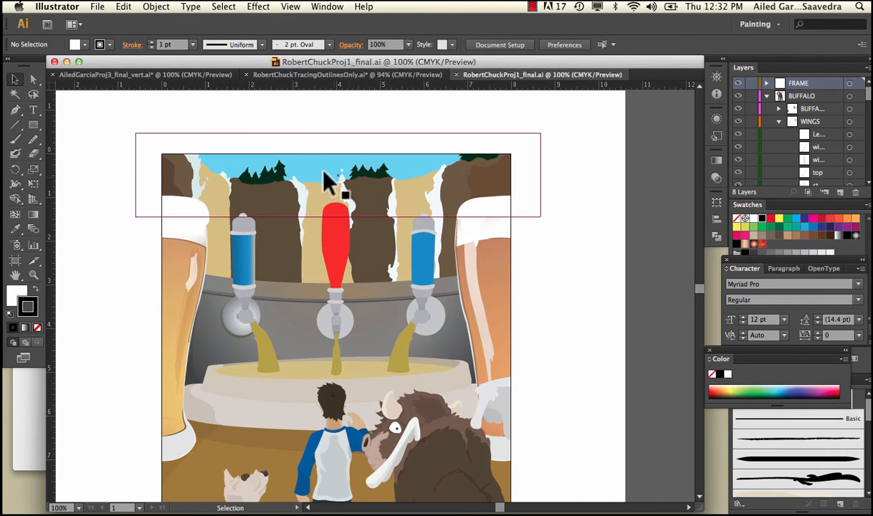
left_click_drag(326, 179, 401, 102)
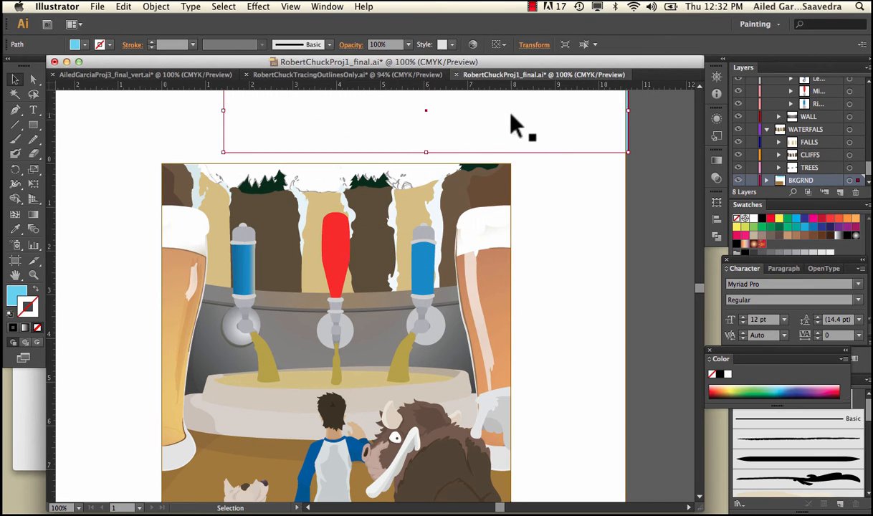
left_click_drag(510, 113, 432, 162)
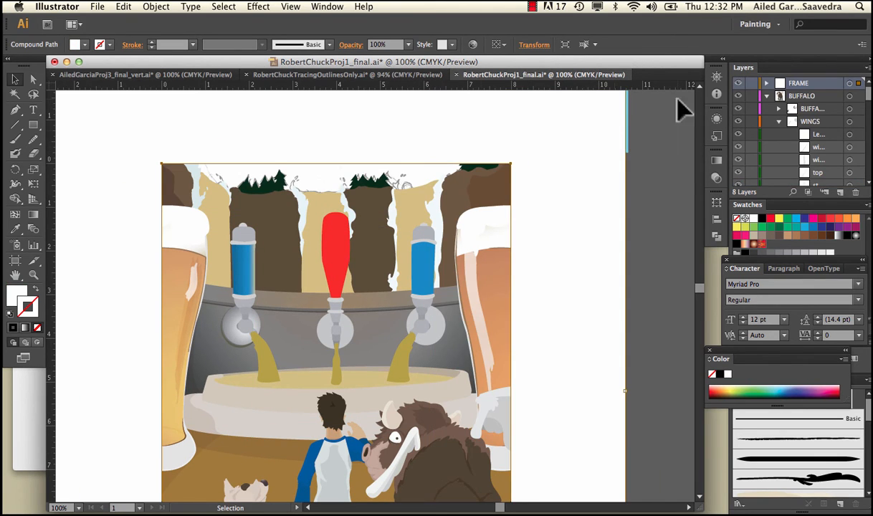
Step: Hide the FRAME layer and move the sky rectangle back behind the cliffs so it spans their full width
left_click(739, 83)
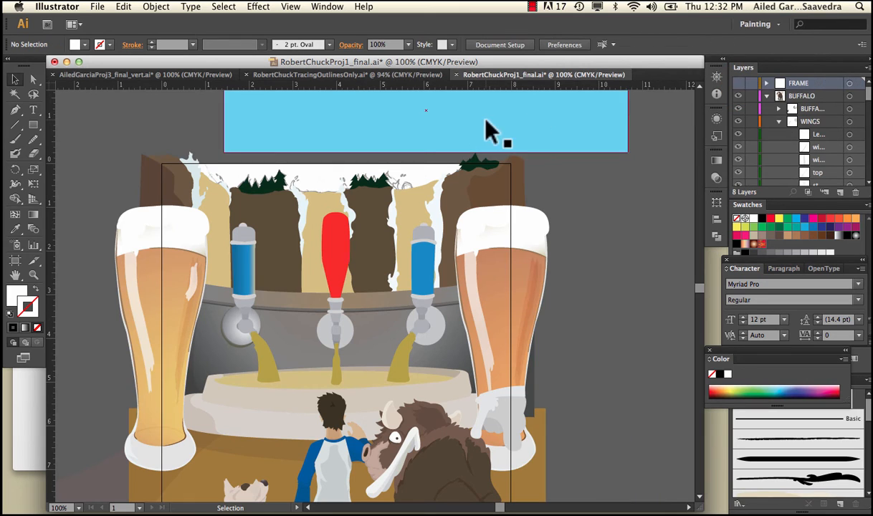
left_click_drag(486, 120, 414, 174)
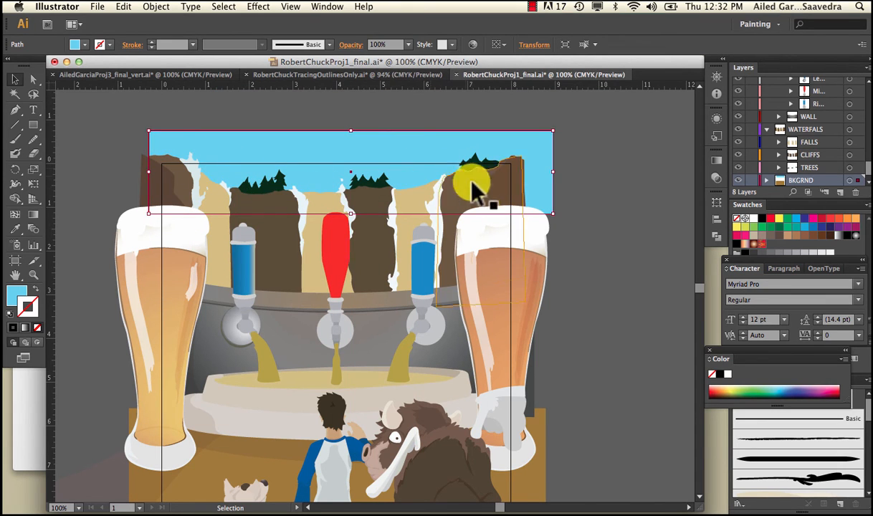
left_click_drag(530, 140, 521, 140)
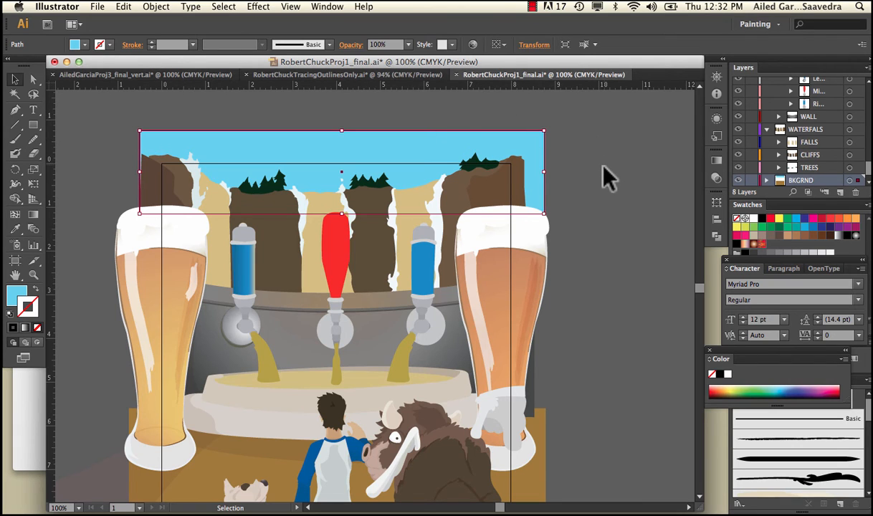
scroll(602, 166, "down", 2)
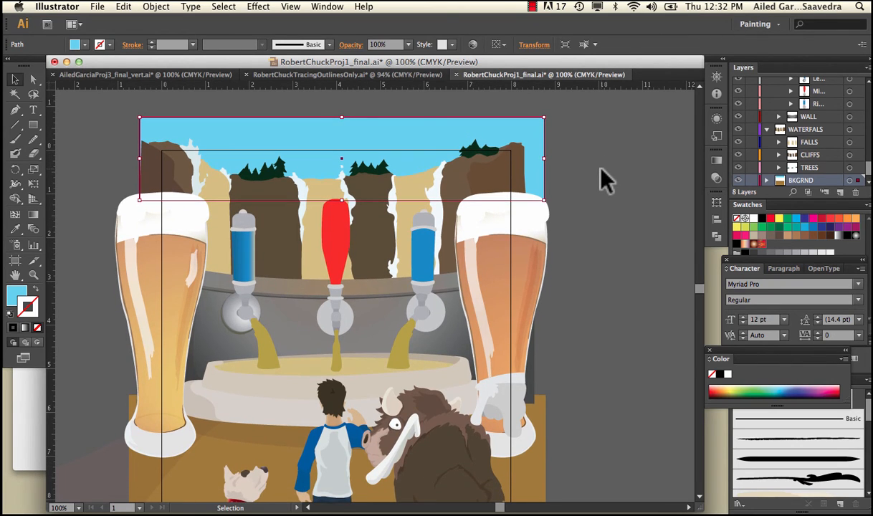
Step: Collapse the WATERFALS and TAP WALL layers, the dog's body sublayer and the DOG layer in the layer list
right_click(602, 172)
left_click(770, 131)
left_click(767, 129)
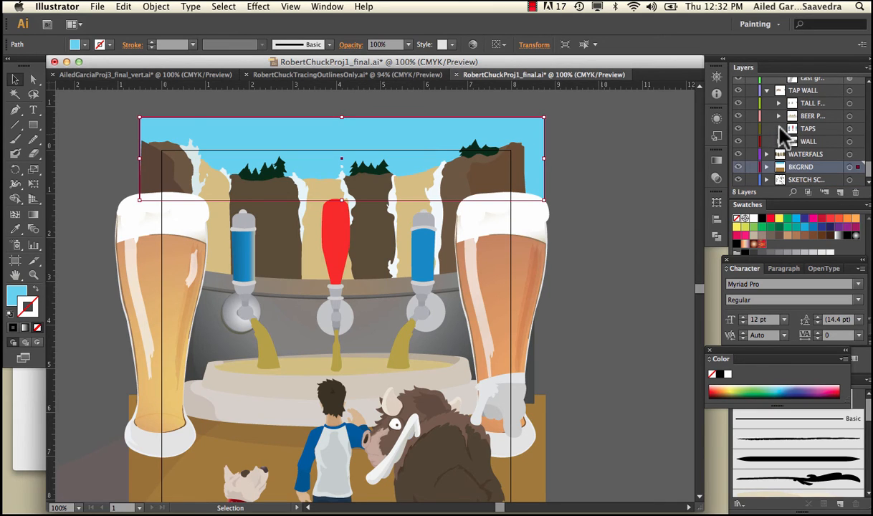
left_click(767, 91)
scroll(769, 91, "up", 6)
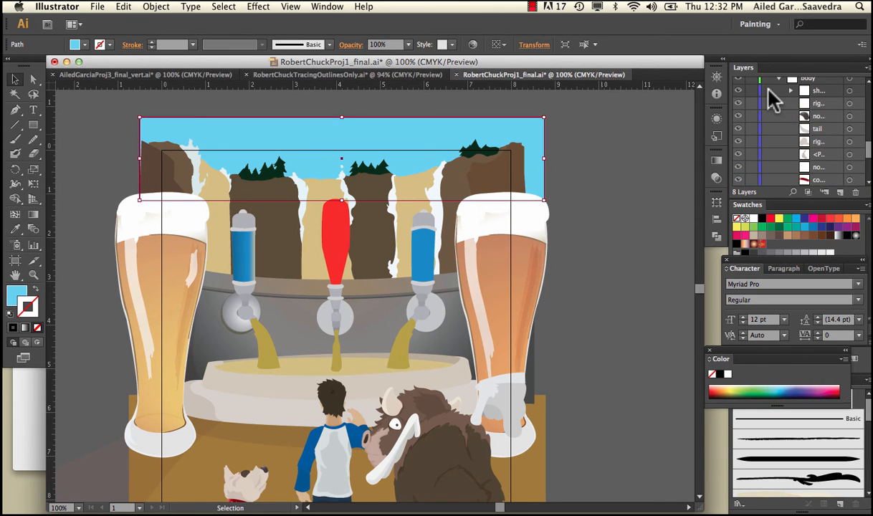
scroll(768, 89, "up", 1)
left_click(780, 91)
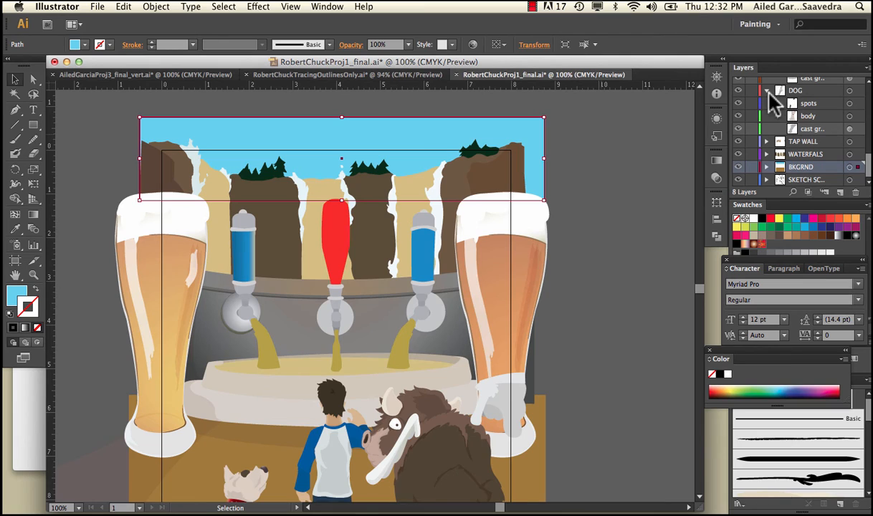
left_click(768, 91)
Step: Collapse the CHUCK and BUFFALO layers so only the main layers are listed
scroll(783, 106, "up", 5)
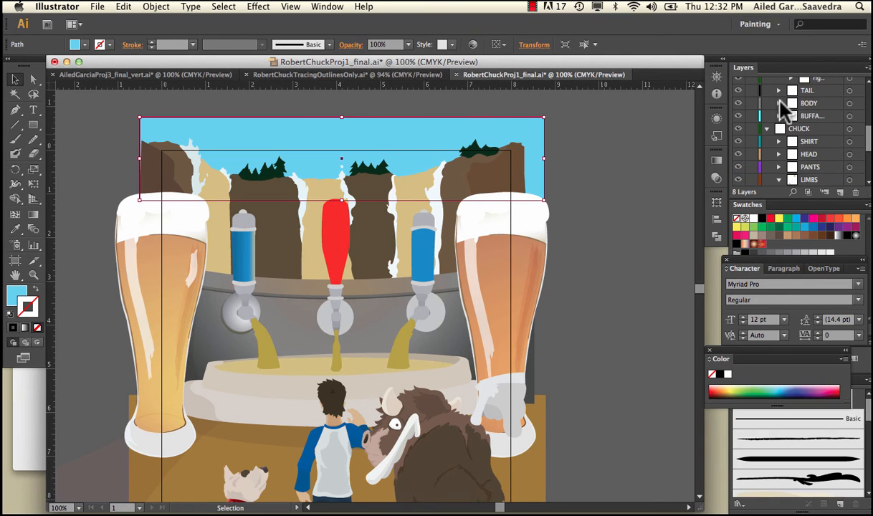
left_click(767, 129)
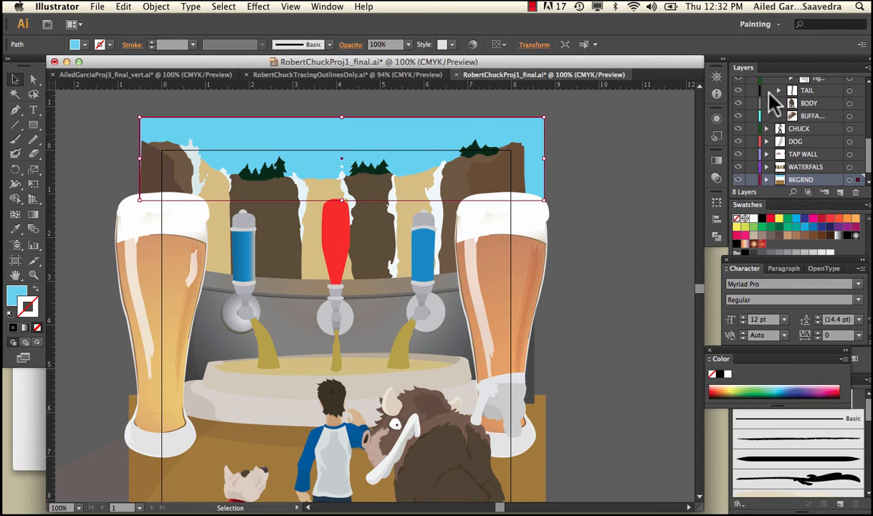
scroll(778, 92, "up", 5)
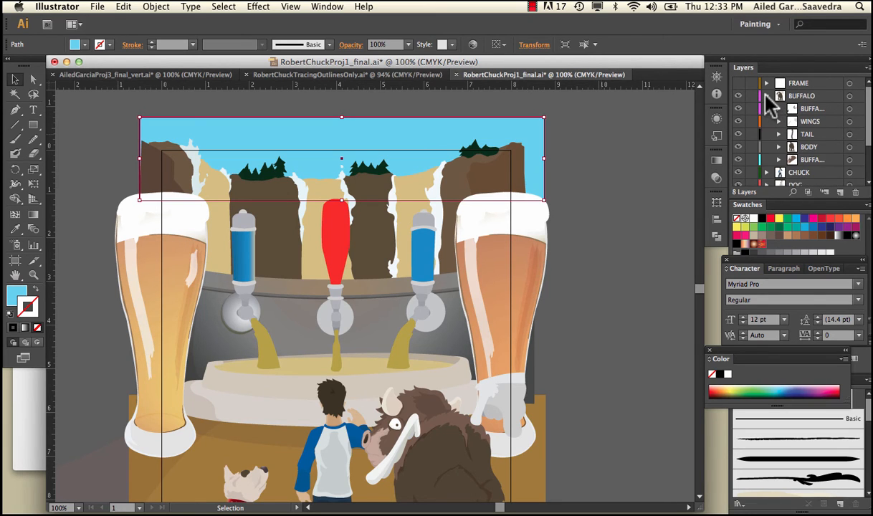
left_click(767, 96)
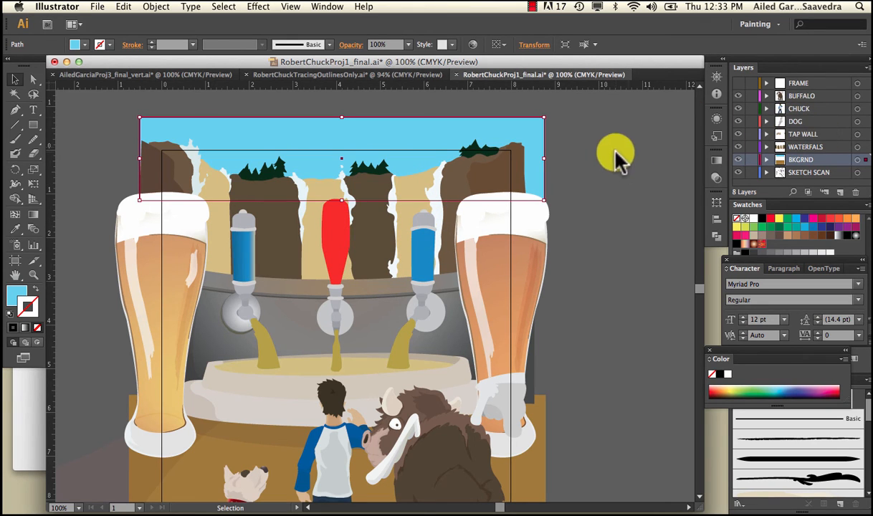
Step: Deselect the sky rectangle, and show and hide the FRAME layer to compare the cropped and uncropped artwork
left_click(581, 148)
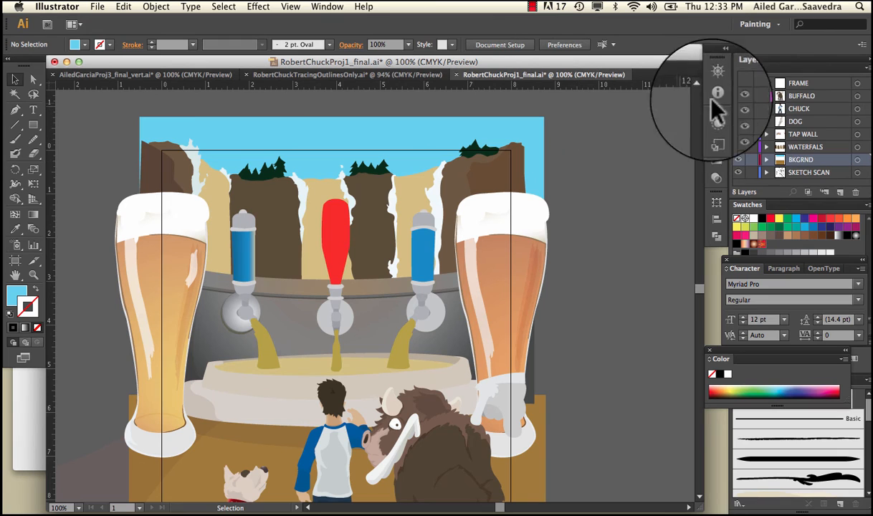
left_click(739, 83)
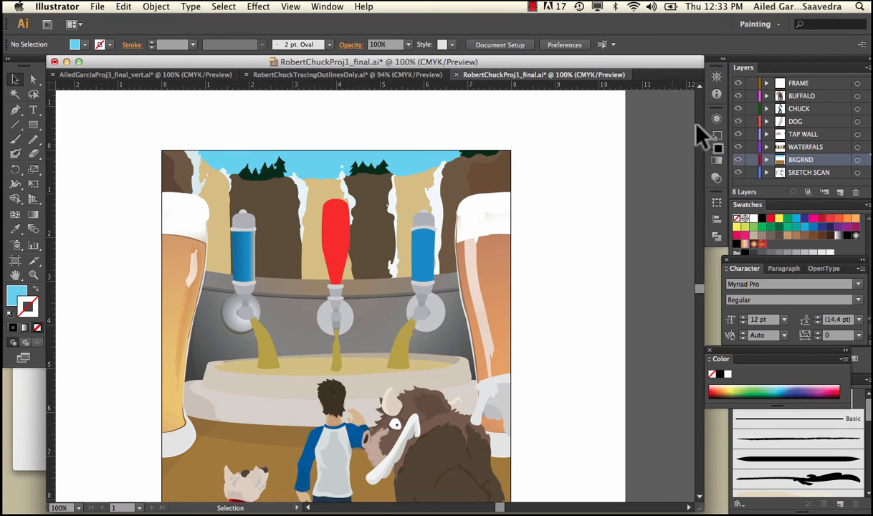
left_click(739, 83)
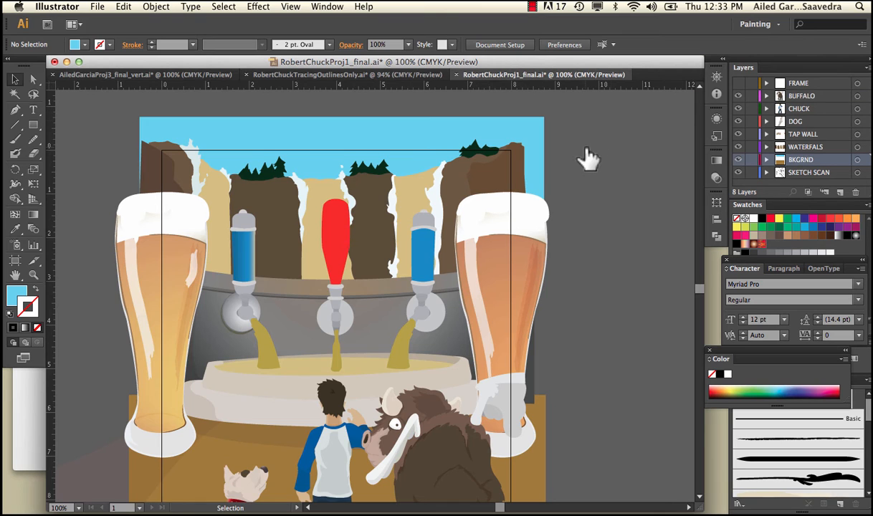
Step: Collapse the TAP WALL layer, and lock and expand the SKETCH SCAN layer
scroll(556, 138, "down", 5)
left_click(544, 215)
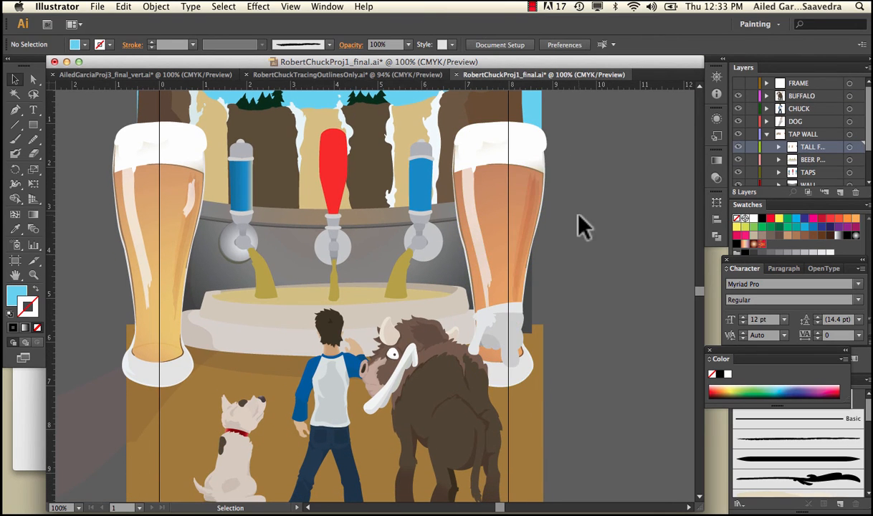
left_click(766, 135)
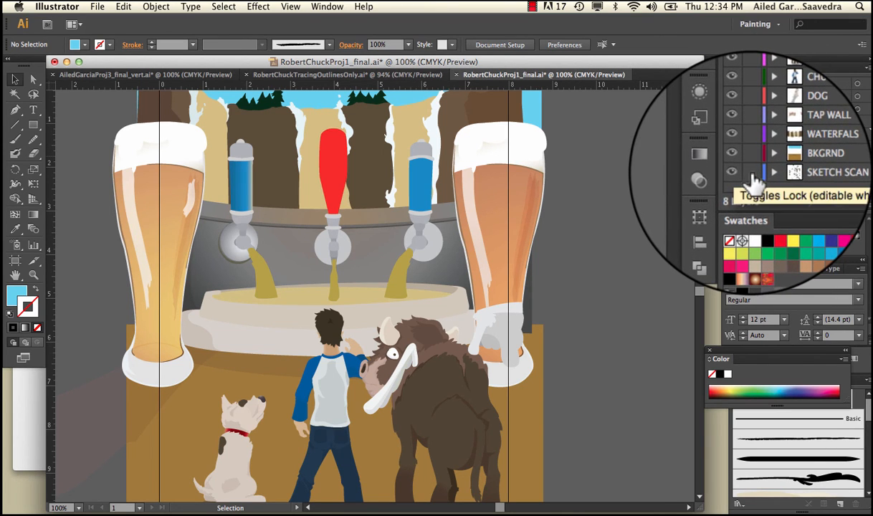
left_click(751, 174)
left_click(767, 172)
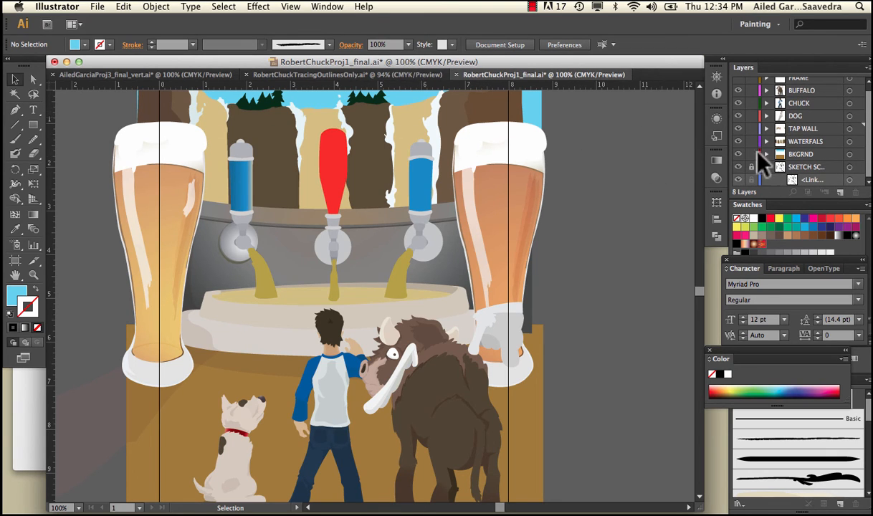
Step: Switch to RobertChuckTracingOutlinesOnly.ai, collapse its WATERFALS layer and expand the SKETCH SCAN layer
left_click(439, 75)
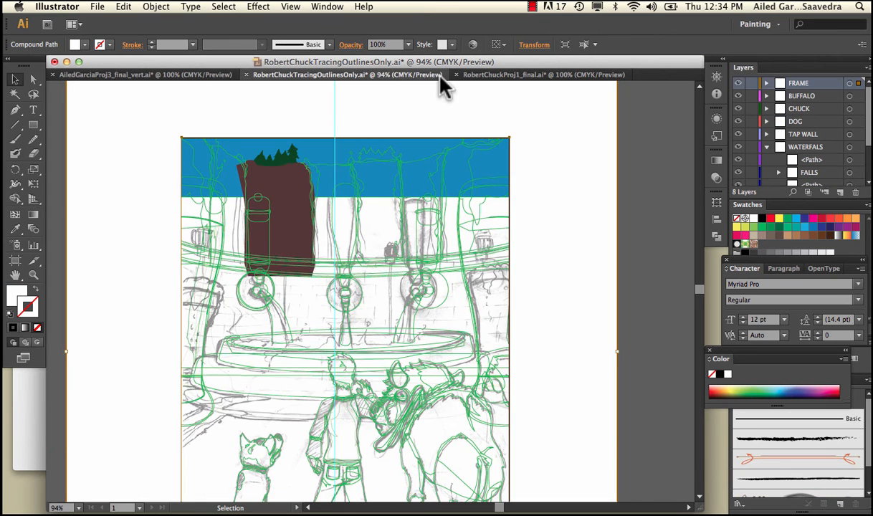
scroll(527, 214, "down", 3)
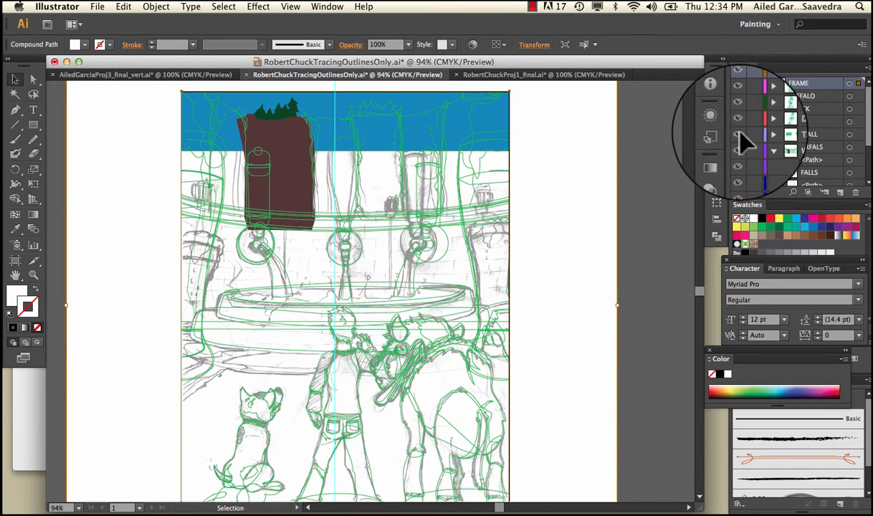
left_click(766, 148)
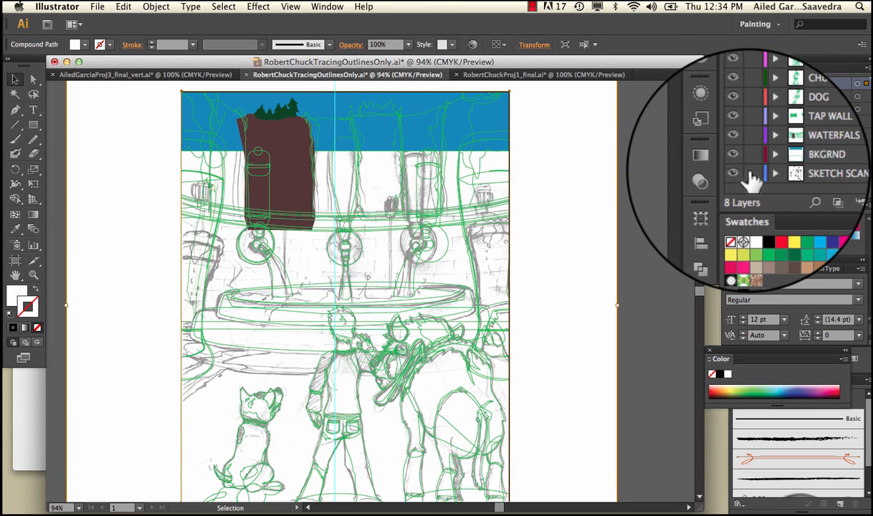
left_click(766, 173)
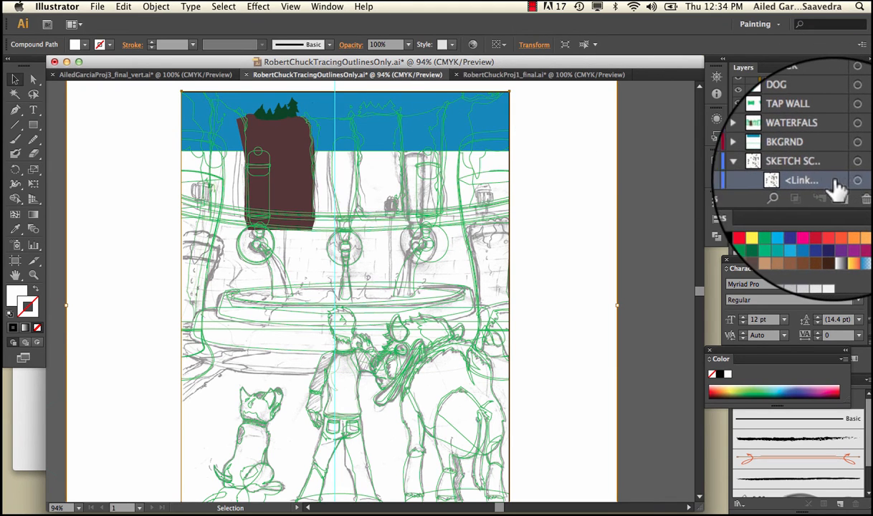
Step: Display the document's links and embed the linked RobertFinalCompSketch.jpg image in the file
left_click(327, 6)
left_click(359, 316)
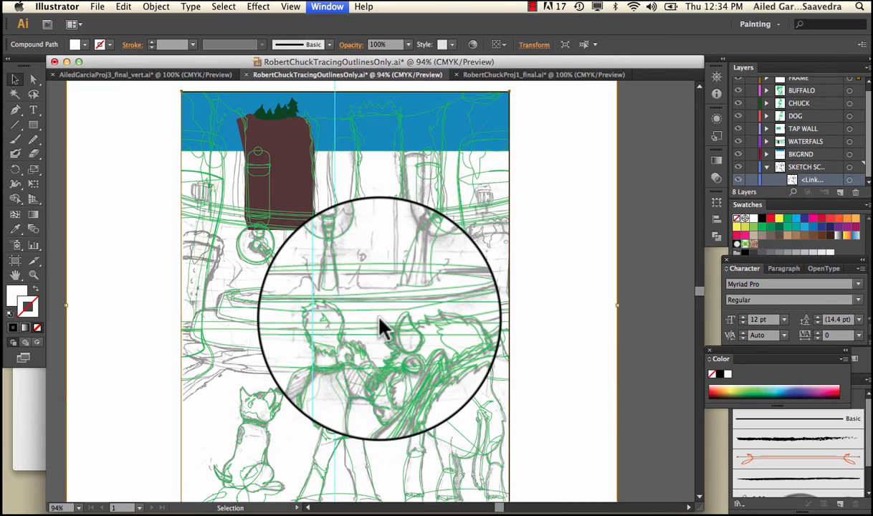
left_click_drag(175, 288, 616, 131)
left_click(615, 156)
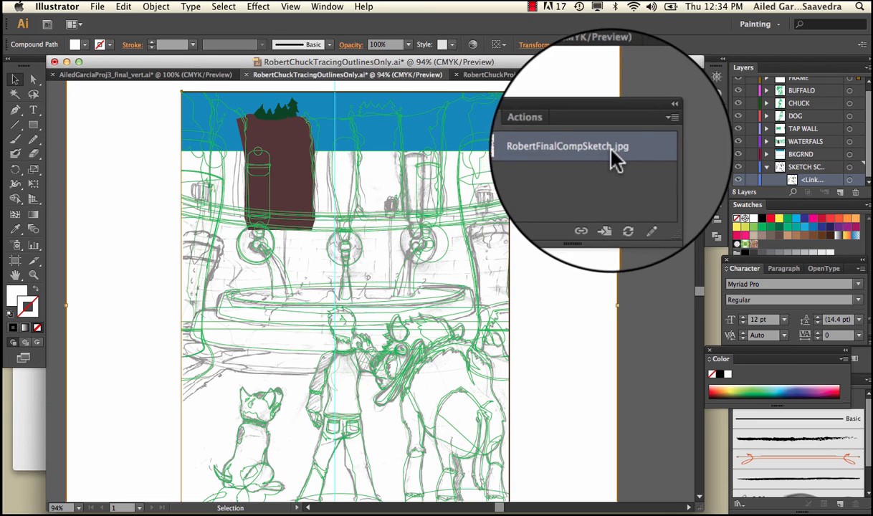
left_click(653, 135)
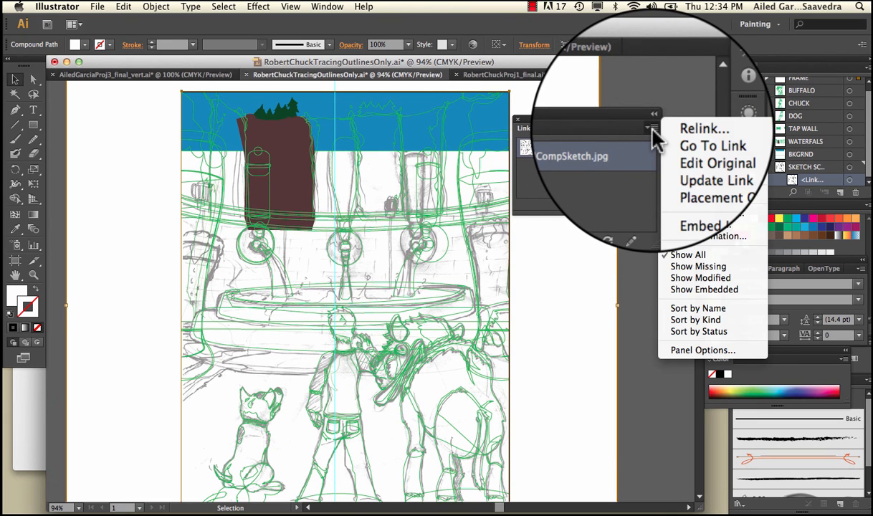
left_click(693, 199)
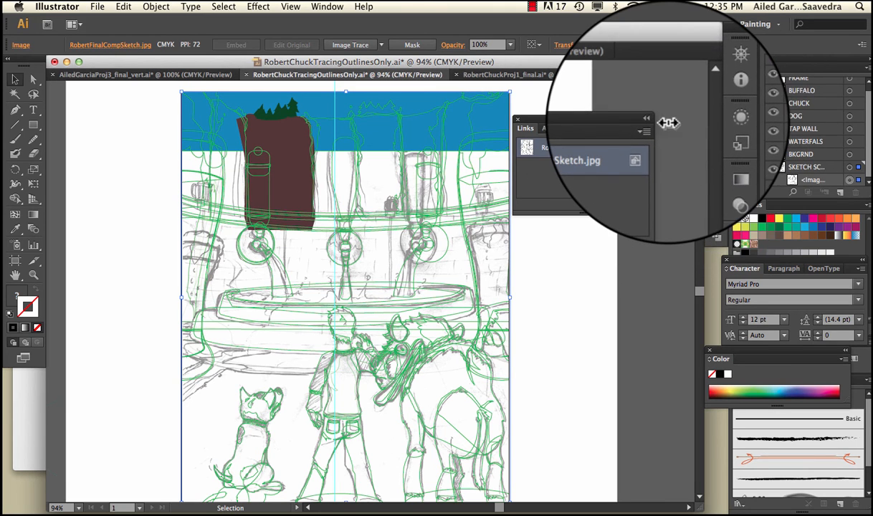
Step: Save the outline file with the sketch image deselected, and lock and collapse the SKETCH SCAN layer
left_click(634, 116)
left_click(97, 6)
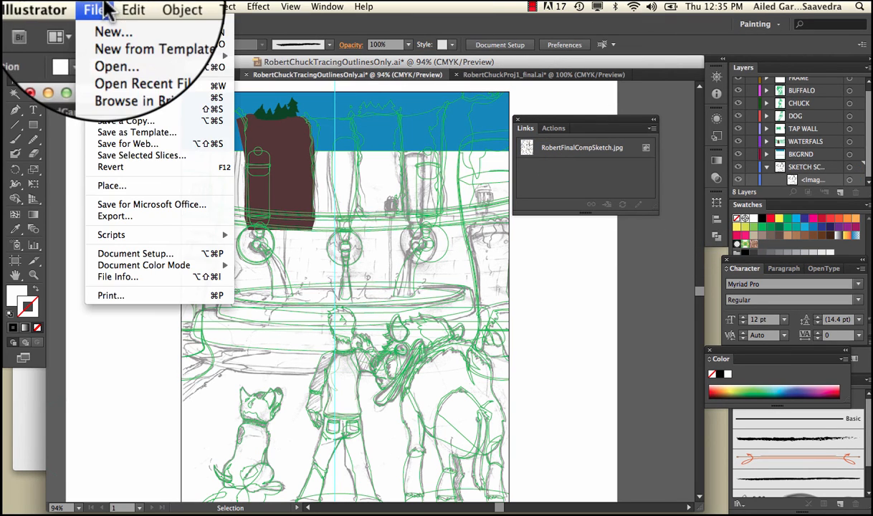
left_click(122, 97)
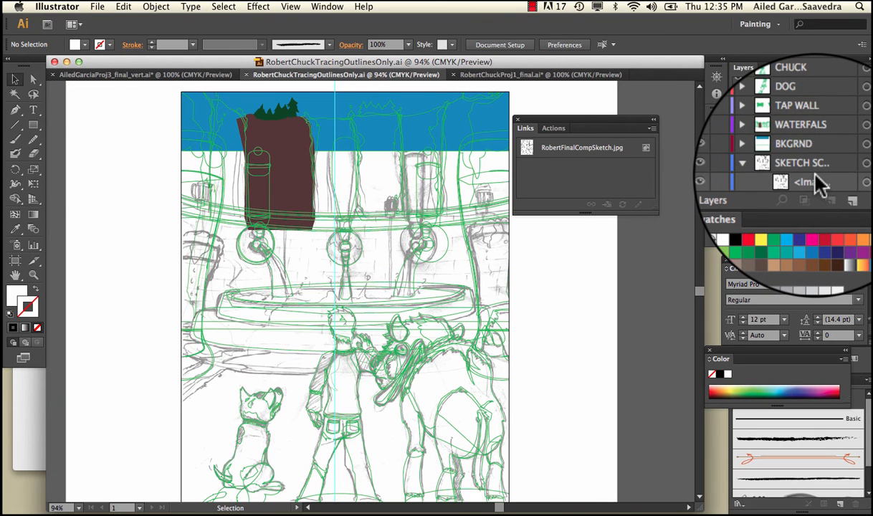
left_click(714, 159)
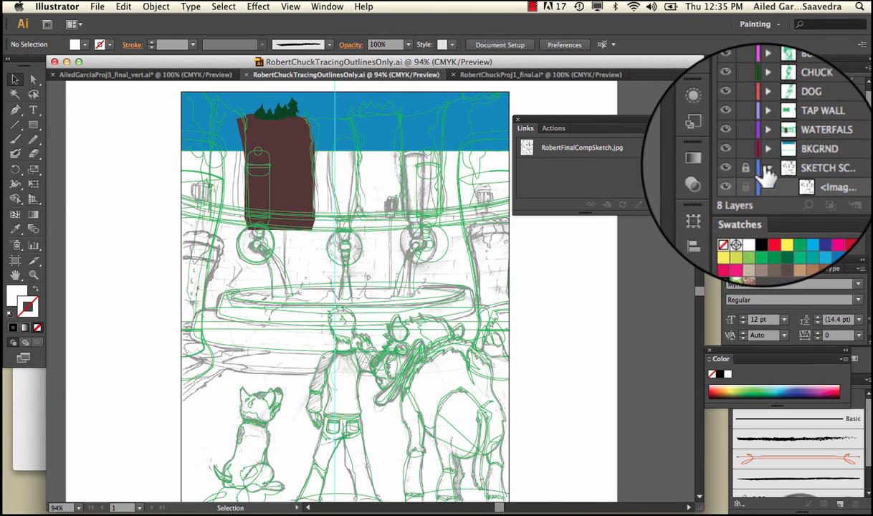
left_click(765, 172)
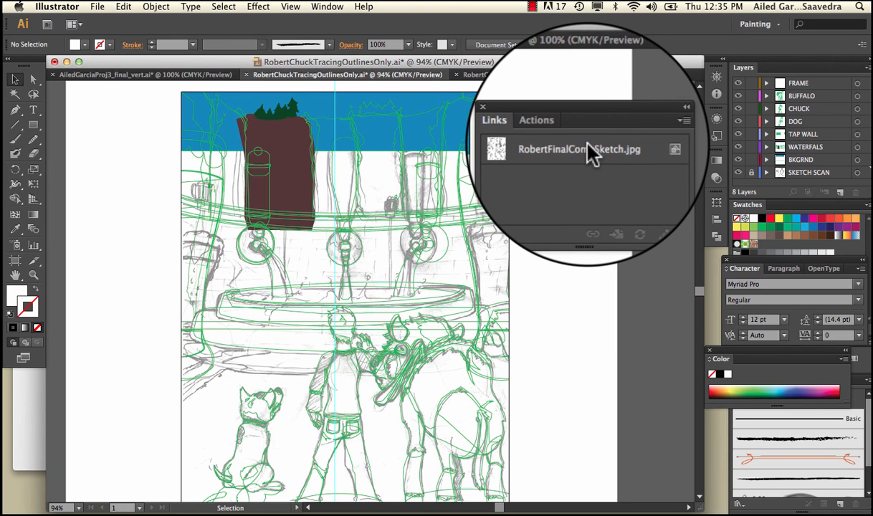
Step: Make the unlocked FRAME layer the active layer so that images can be placed
left_click(97, 7)
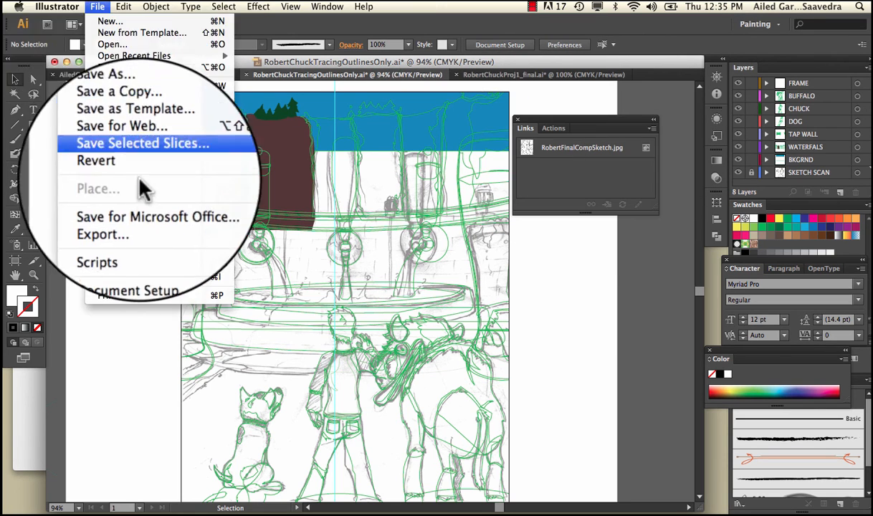
left_click(373, 240)
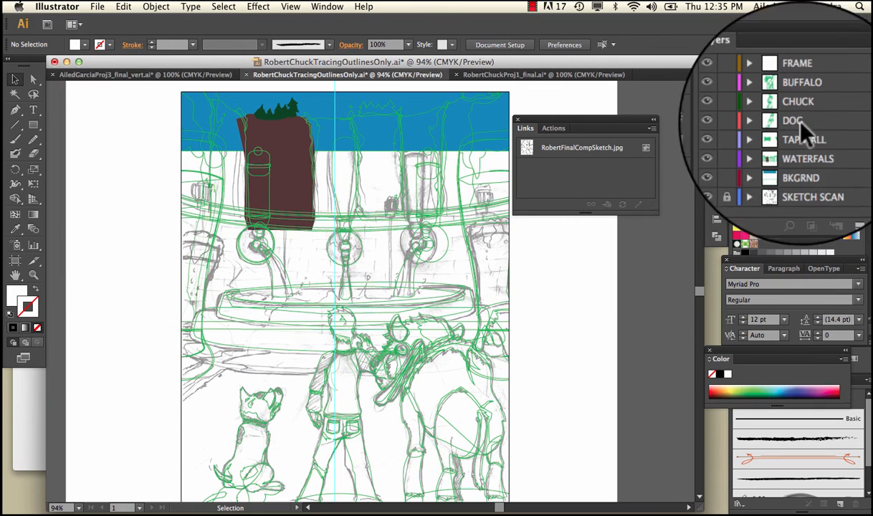
left_click(795, 84)
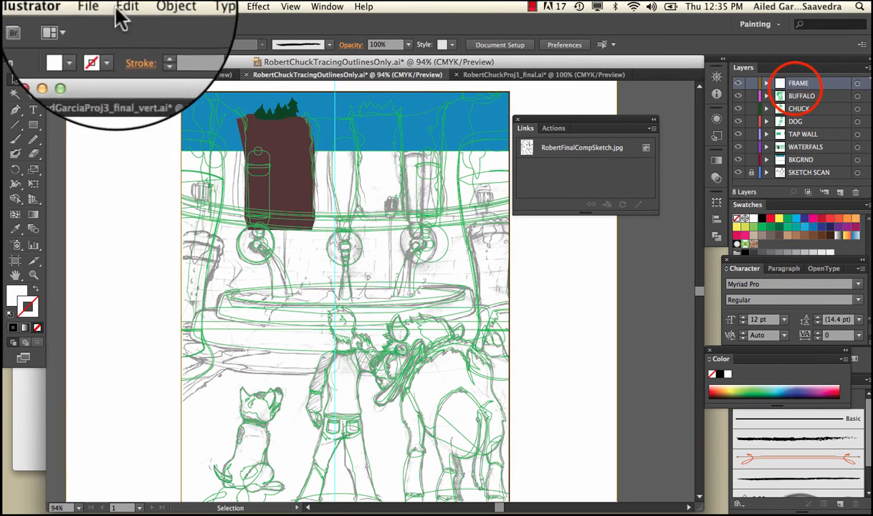
Step: Start placing BeerGarden.png, switch the Link option on and off to demonstrate it, and cancel the placement
left_click(96, 7)
left_click(115, 167)
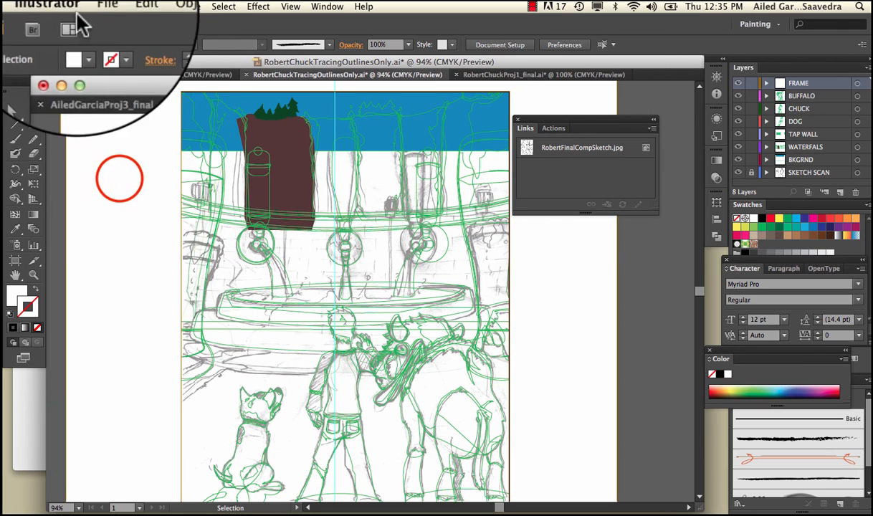
left_click(100, 7)
left_click(146, 188)
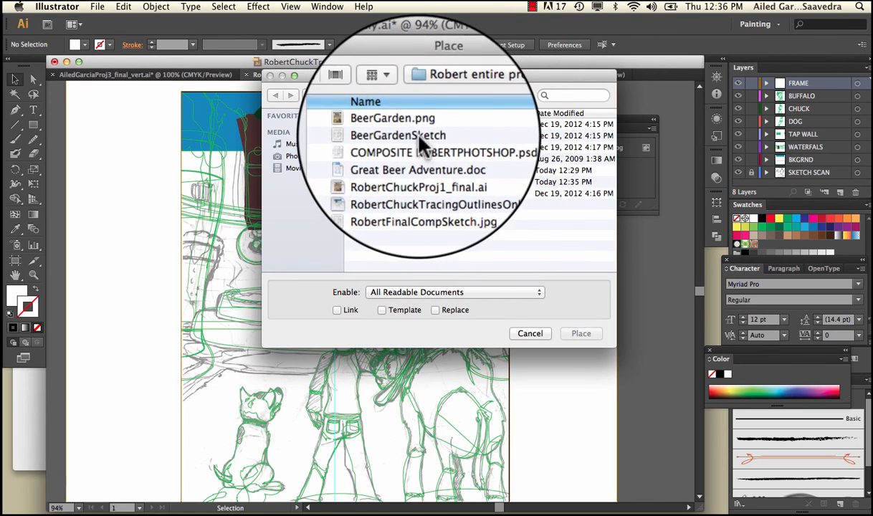
left_click(415, 129)
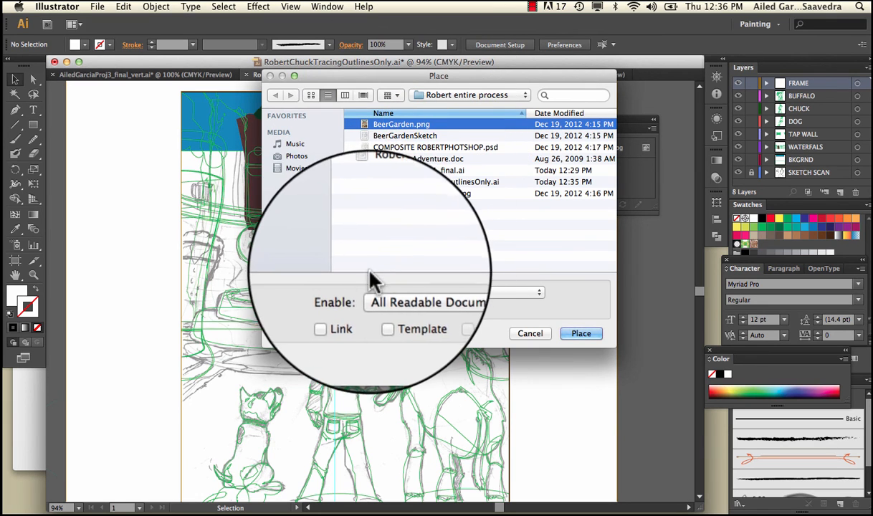
left_click(341, 313)
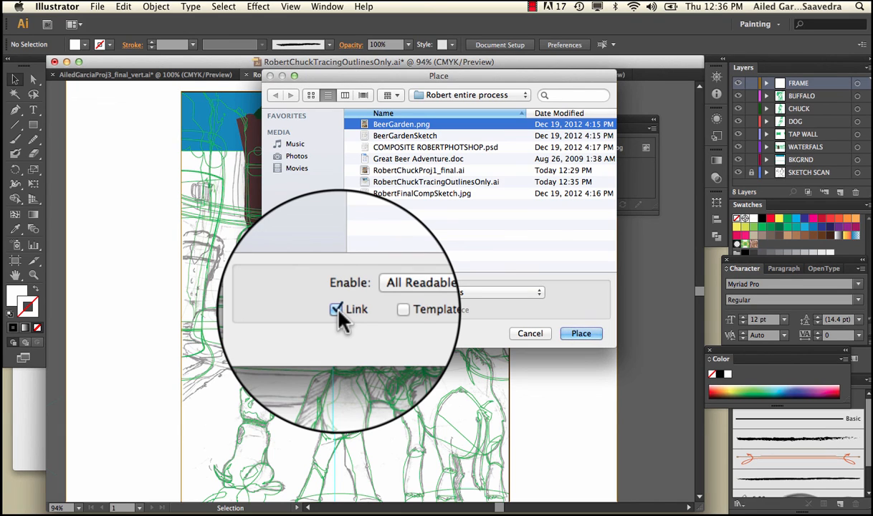
left_click(341, 314)
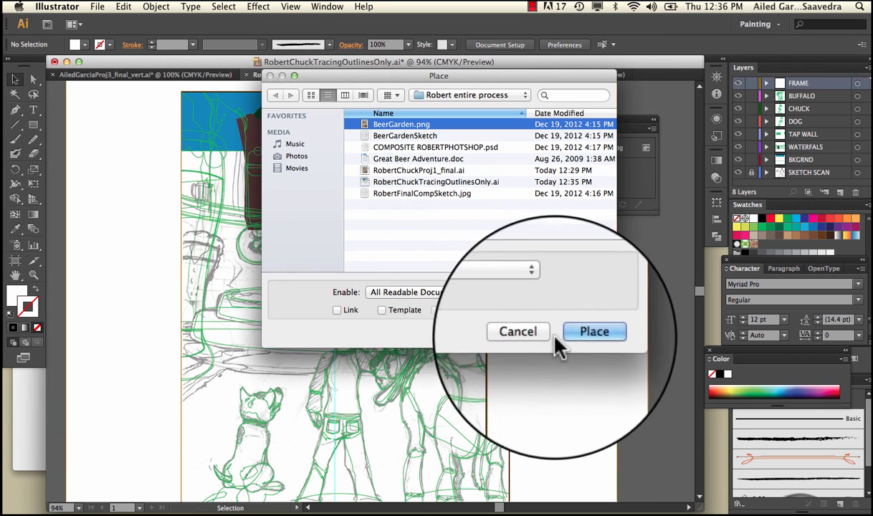
left_click(535, 335)
left_click(539, 334)
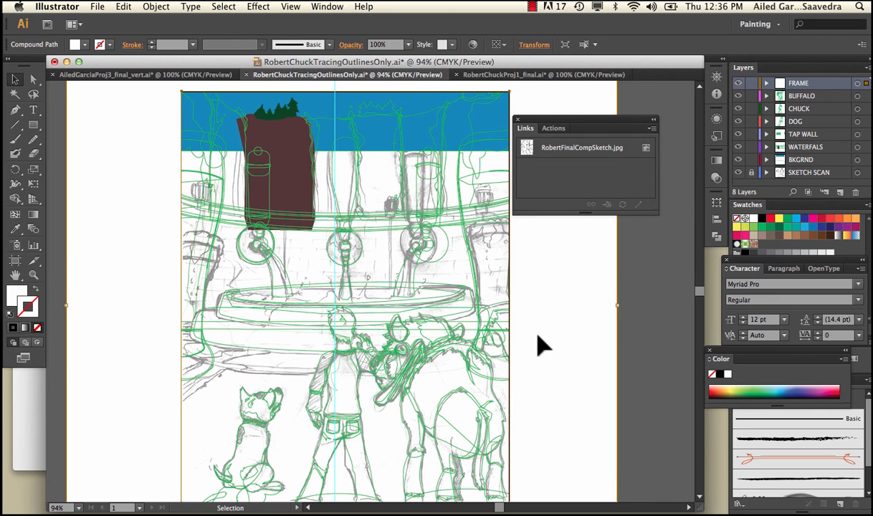